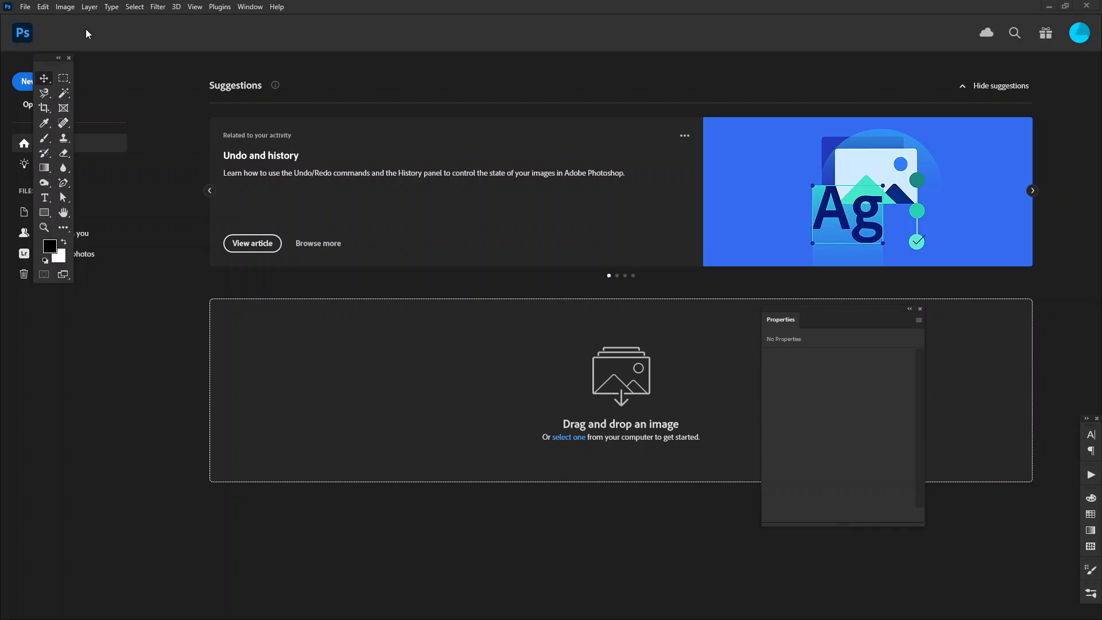
Create a new 8 x 10.5 in document at 300 ppi from the recent custom preset
click(24, 7)
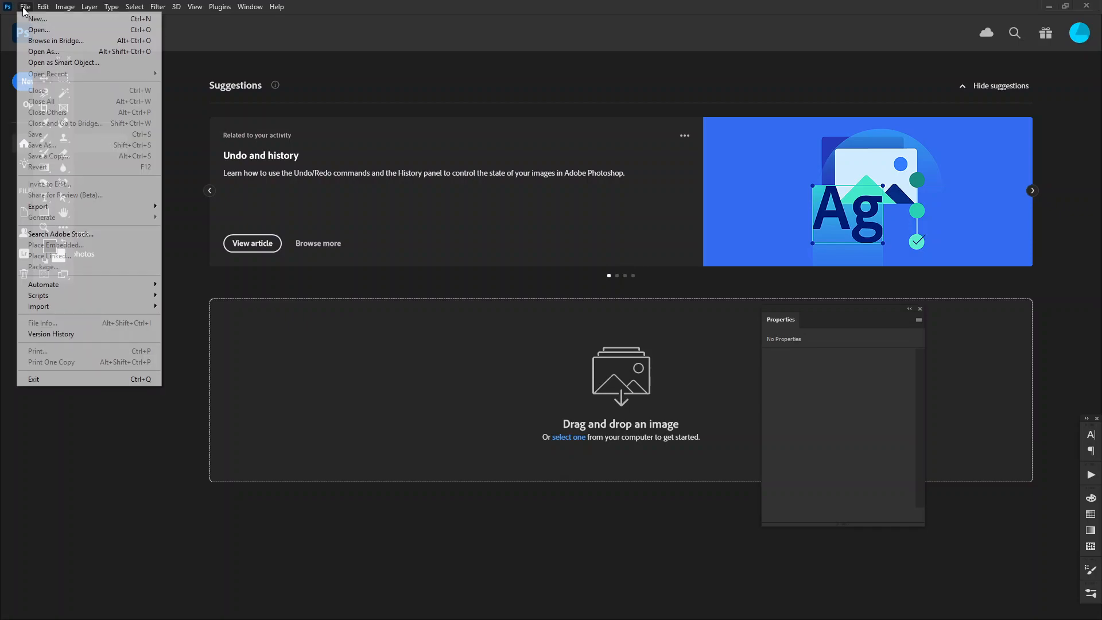
click(31, 18)
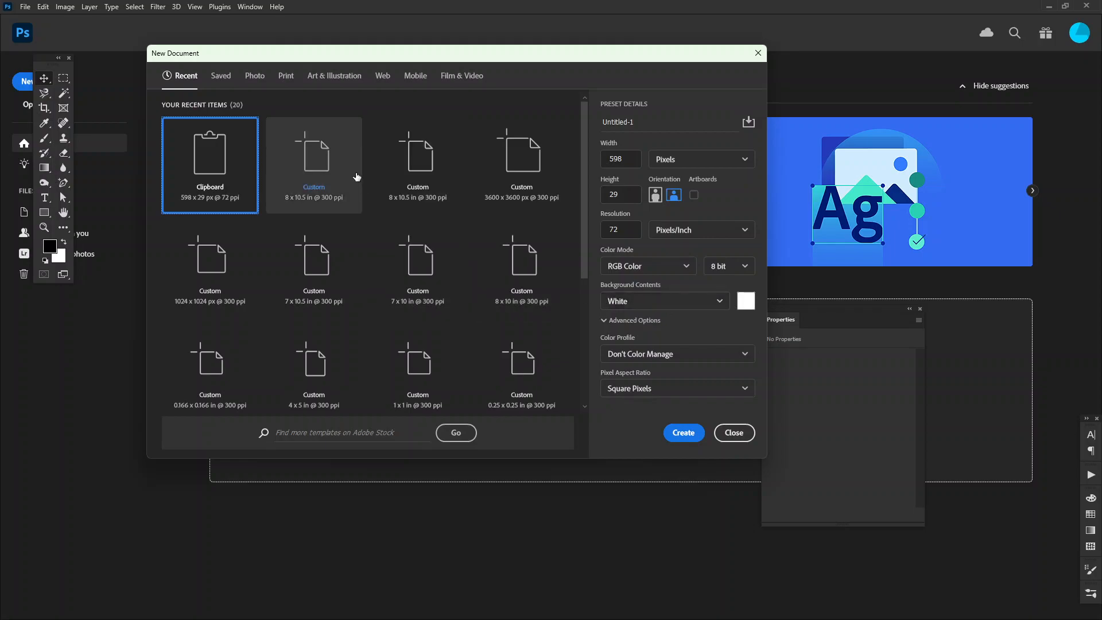
click(320, 166)
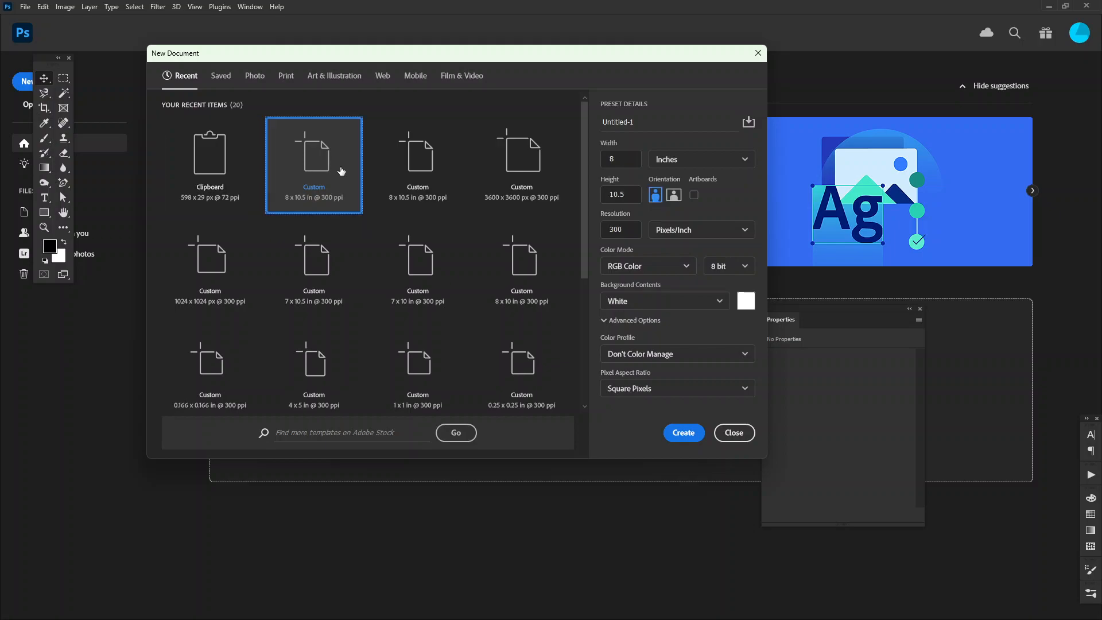
click(684, 433)
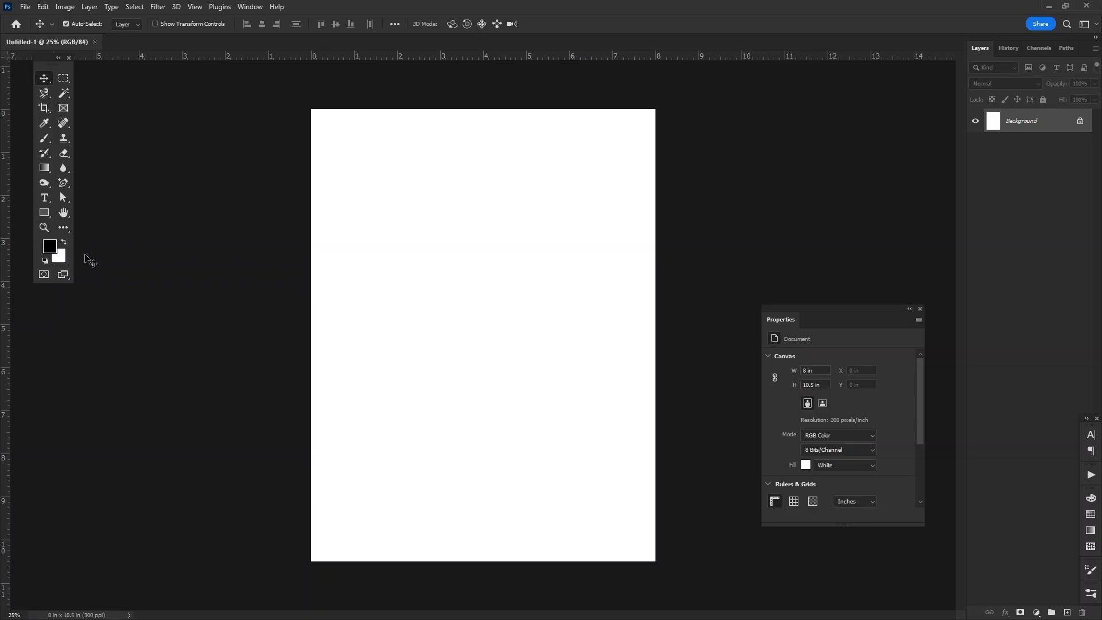
Set the foreground colour to 005ffc and the background colour to a dark red
click(50, 247)
text(005ffc)
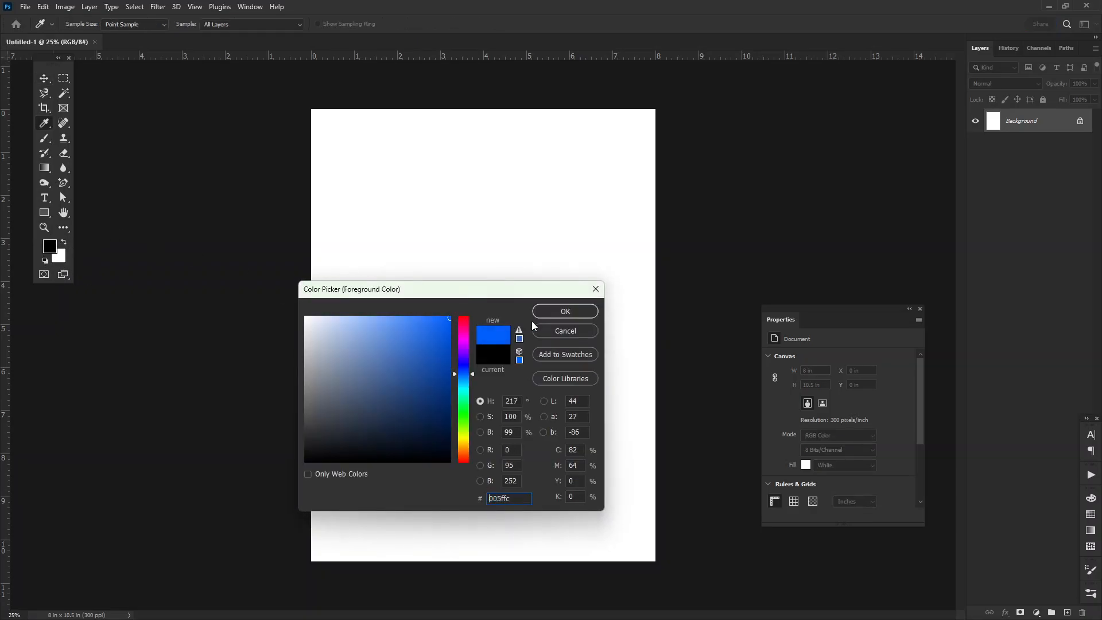
click(565, 312)
click(58, 255)
key(ctrl+v)
click(553, 316)
key(v)
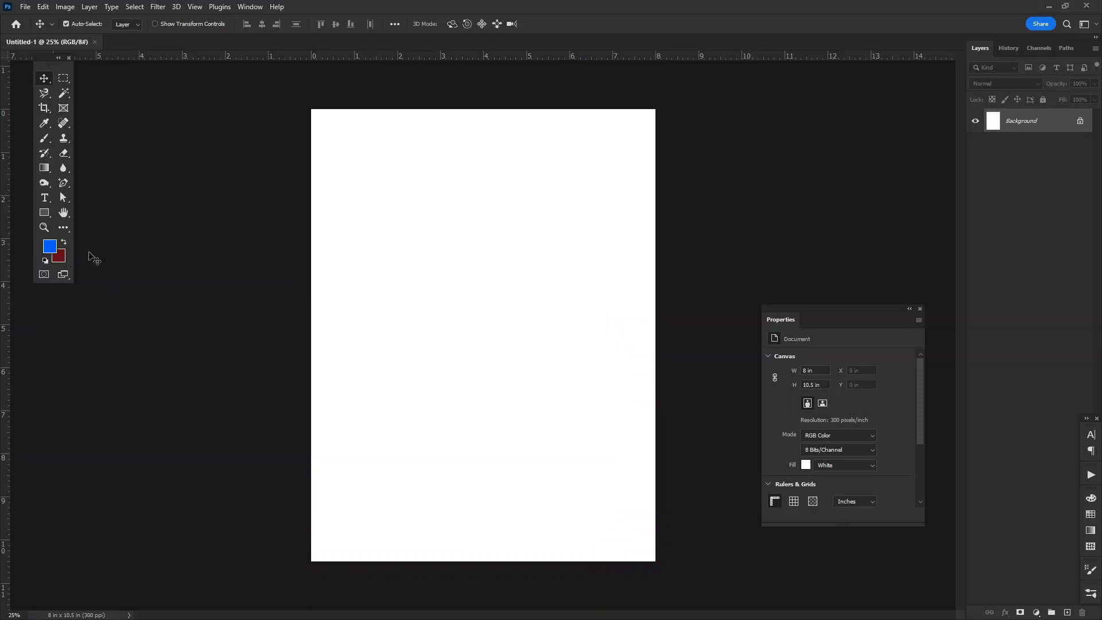
Add a new layer and render Clouds on it with the default black and white colours
key(d)
click(1068, 613)
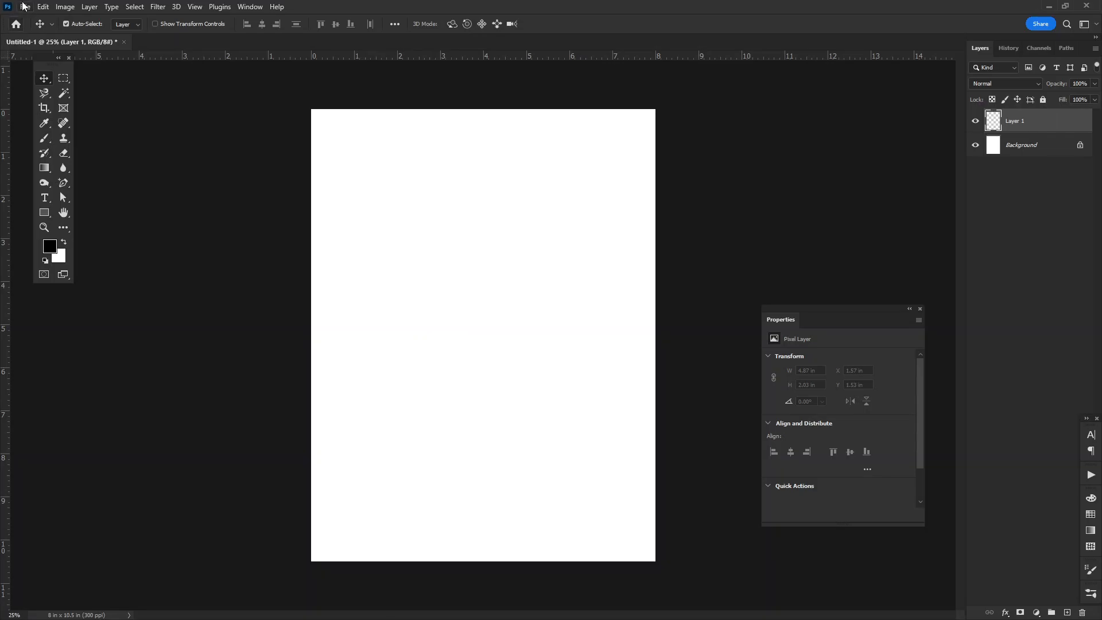
click(158, 8)
mouse_move(198, 210)
click(325, 247)
Apply the Difference Clouds filter to Layer 1
click(159, 8)
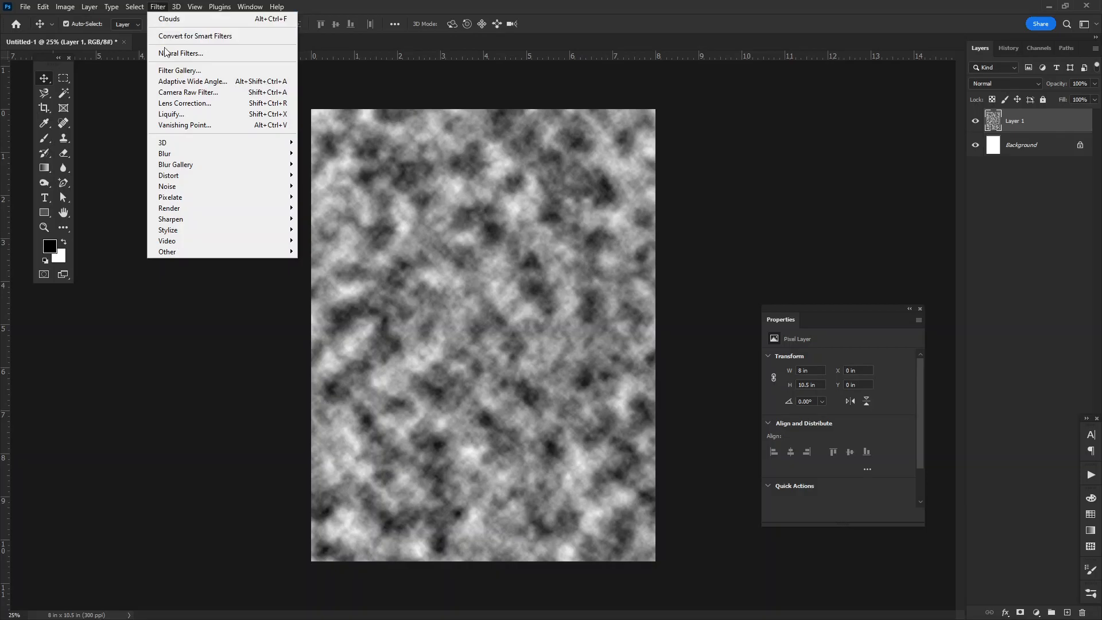
mouse_move(185, 213)
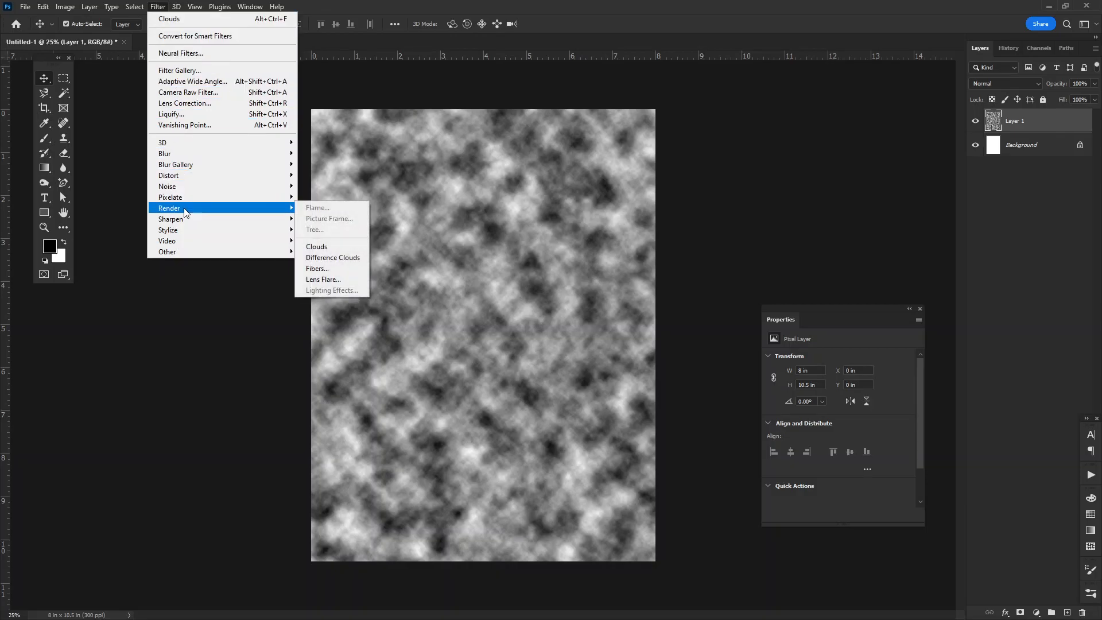
click(345, 259)
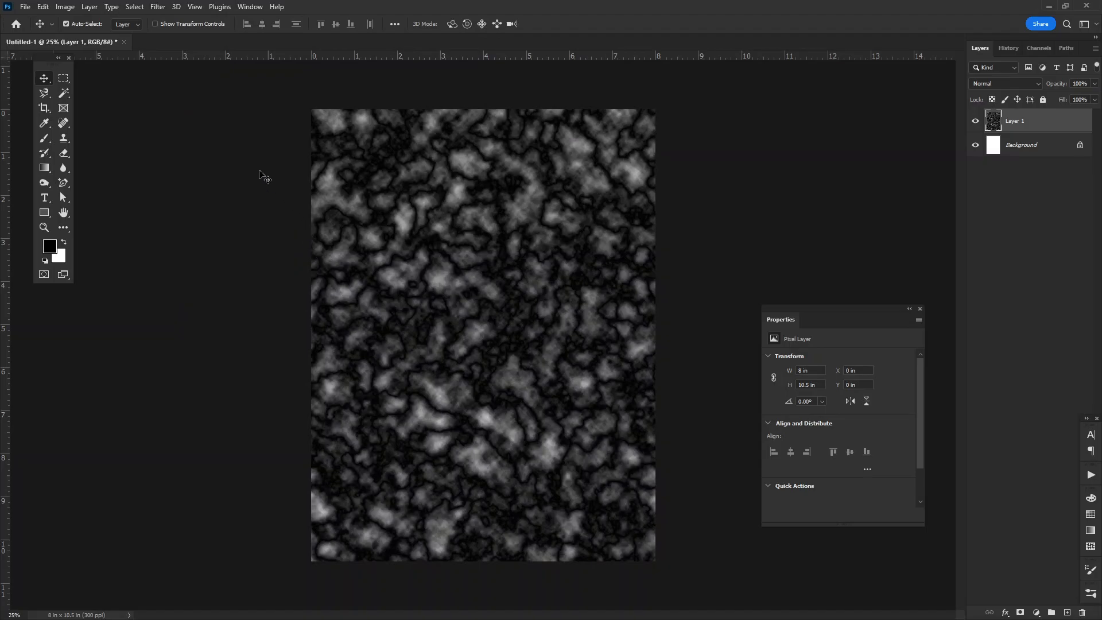
Brighten Layer 1 with Levels, raising the midtone input to about 1.51 and lowering the white input level
click(66, 7)
mouse_move(81, 37)
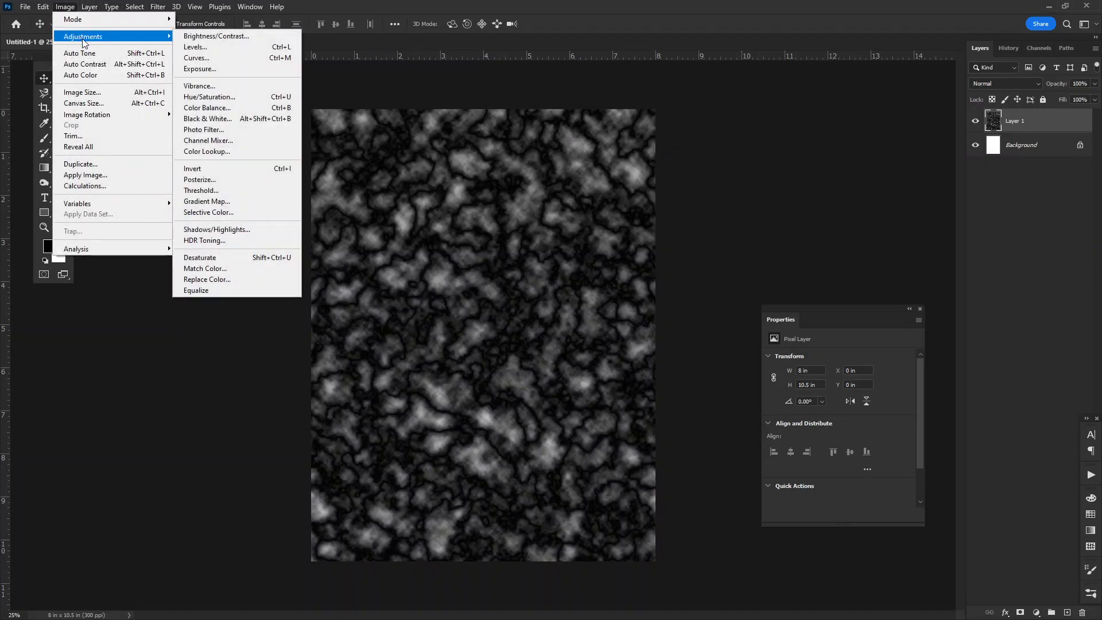
click(195, 48)
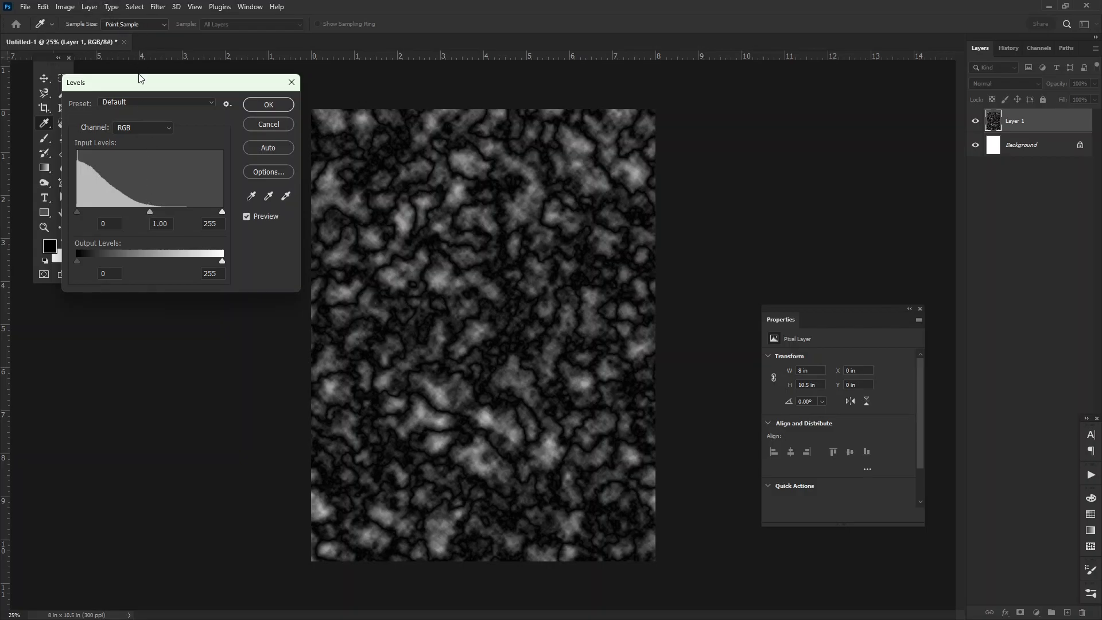
drag(150, 212, 134, 212)
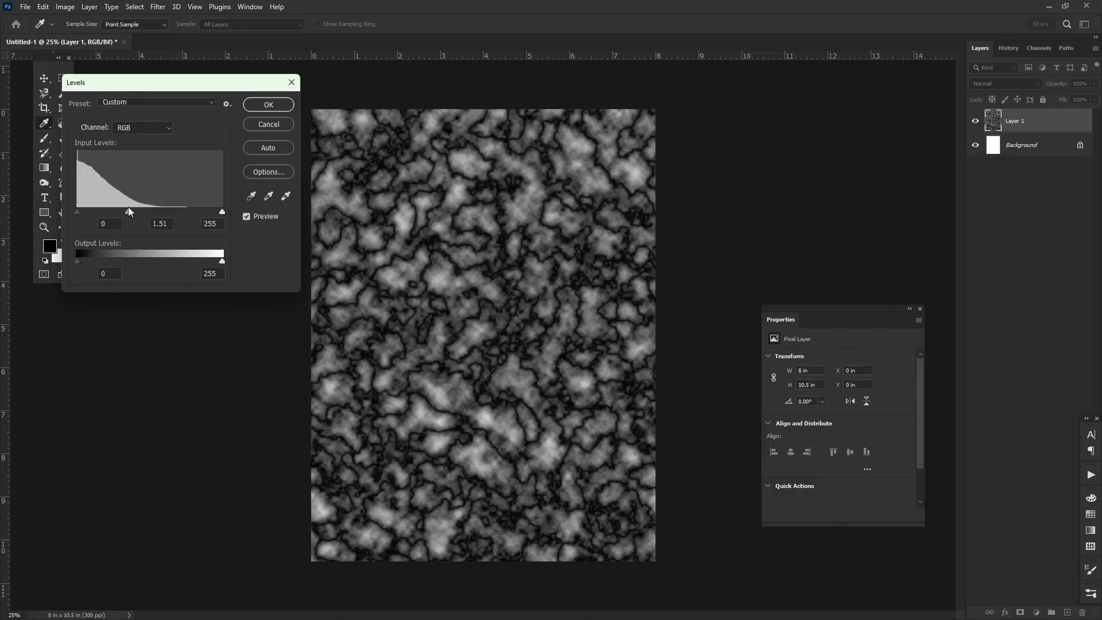
drag(223, 211, 148, 211)
click(267, 105)
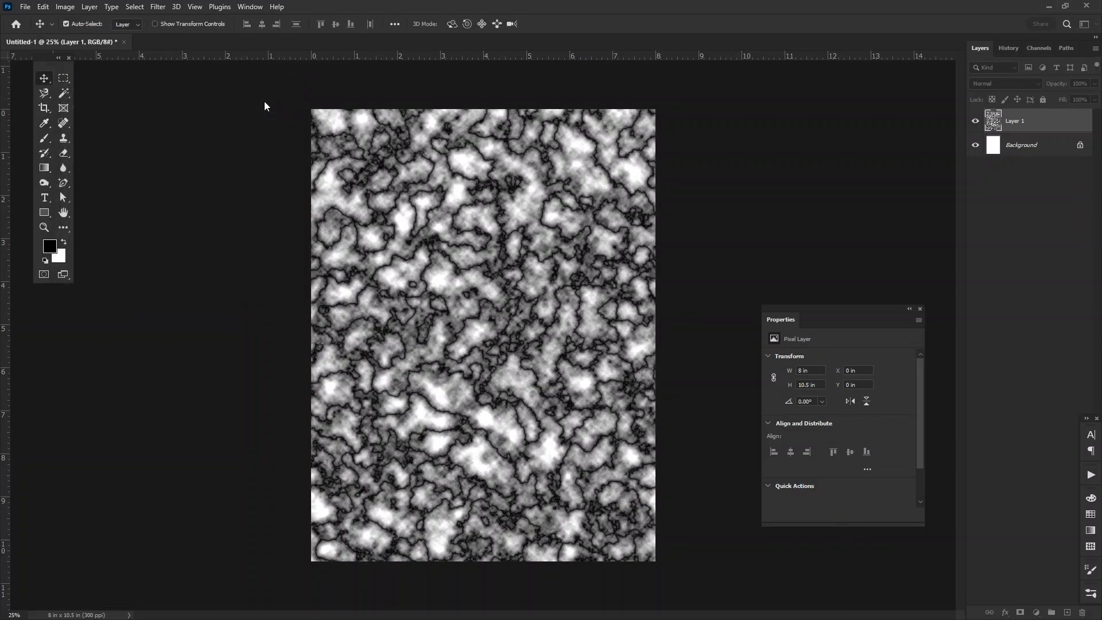
Turn Layer 1 into pure black and white with a Threshold adjustment at level 101
click(65, 7)
mouse_move(87, 36)
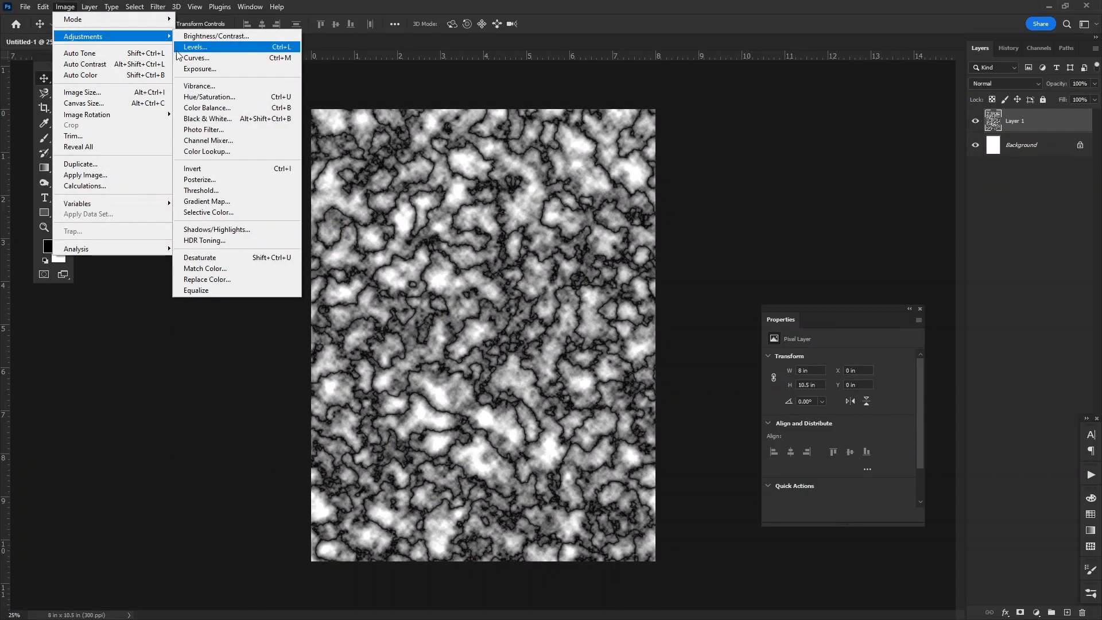
click(218, 189)
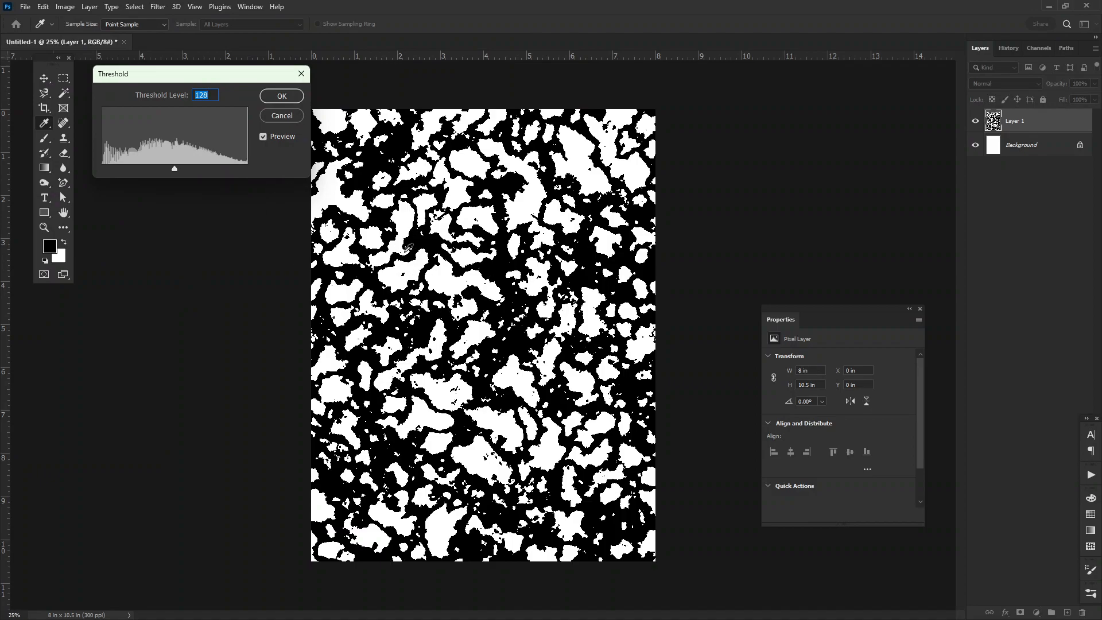
mouse_move(177, 170)
mouse_down()
mouse_move(156, 168)
mouse_move(215, 167)
mouse_move(159, 167)
mouse_up()
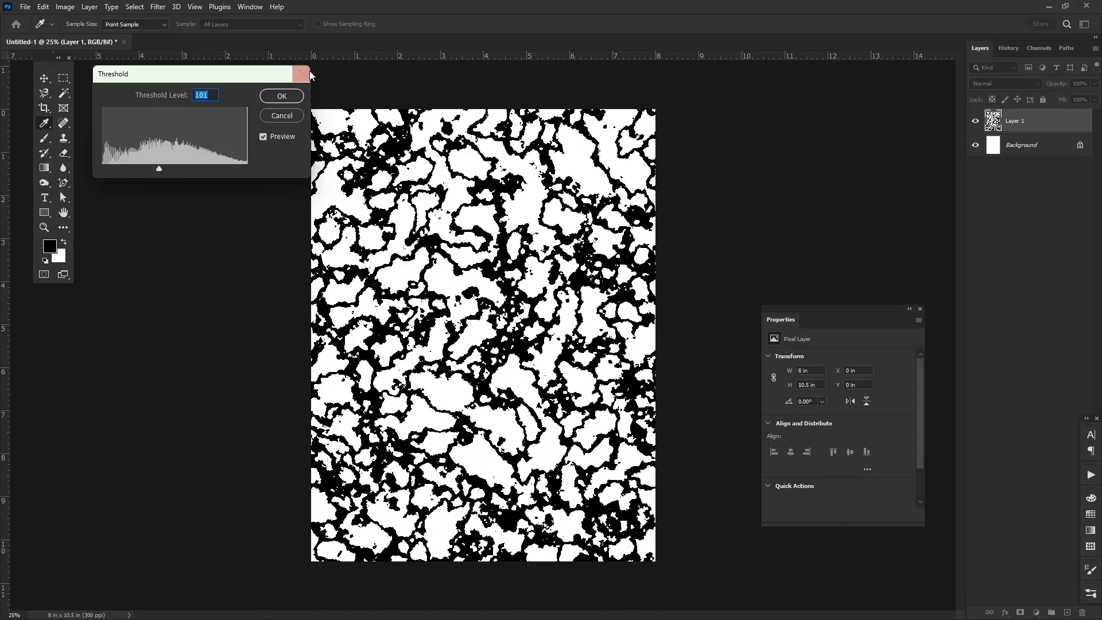
click(281, 96)
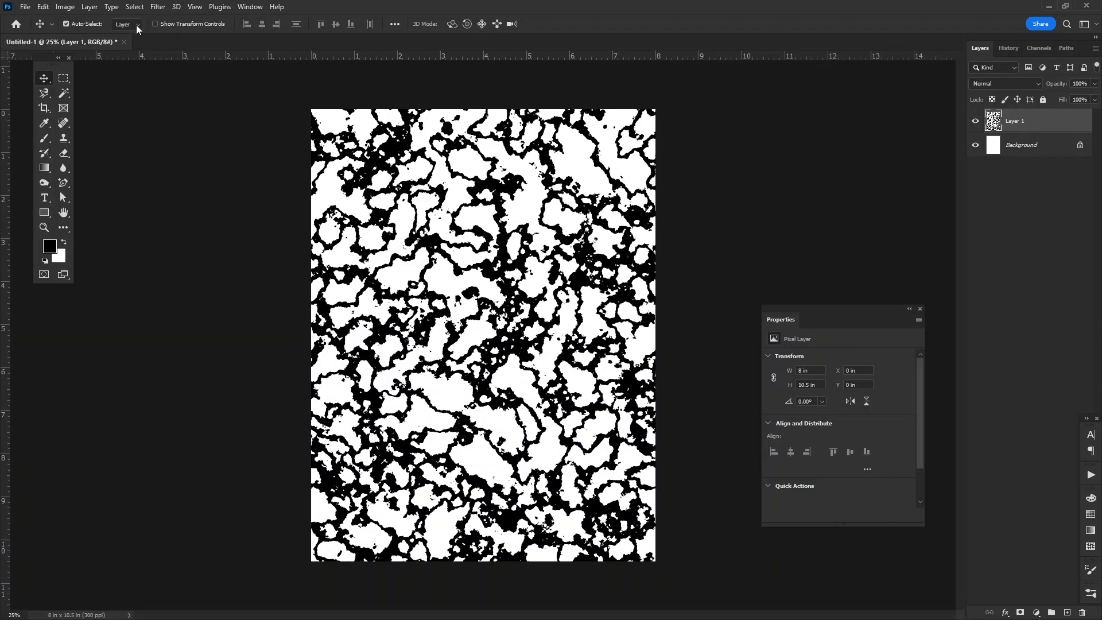
Select the white areas of Layer 1 with Color Range, delete them, and check the transparency by briefly hiding the background
click(142, 6)
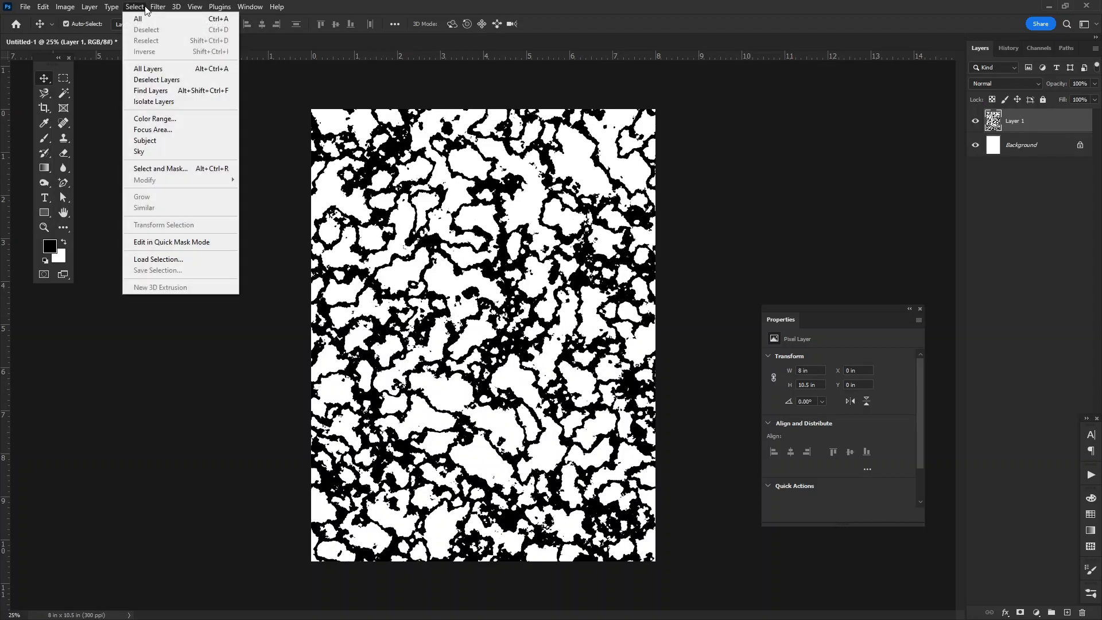
click(145, 7)
click(149, 8)
mouse_move(138, 7)
click(153, 118)
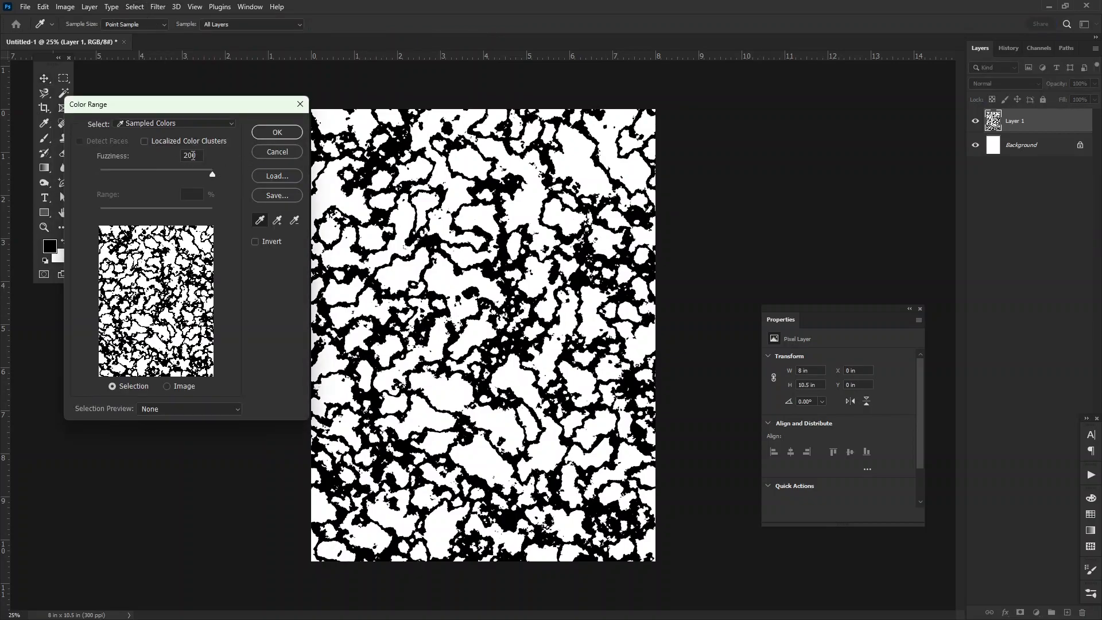
click(339, 186)
click(280, 132)
key(v)
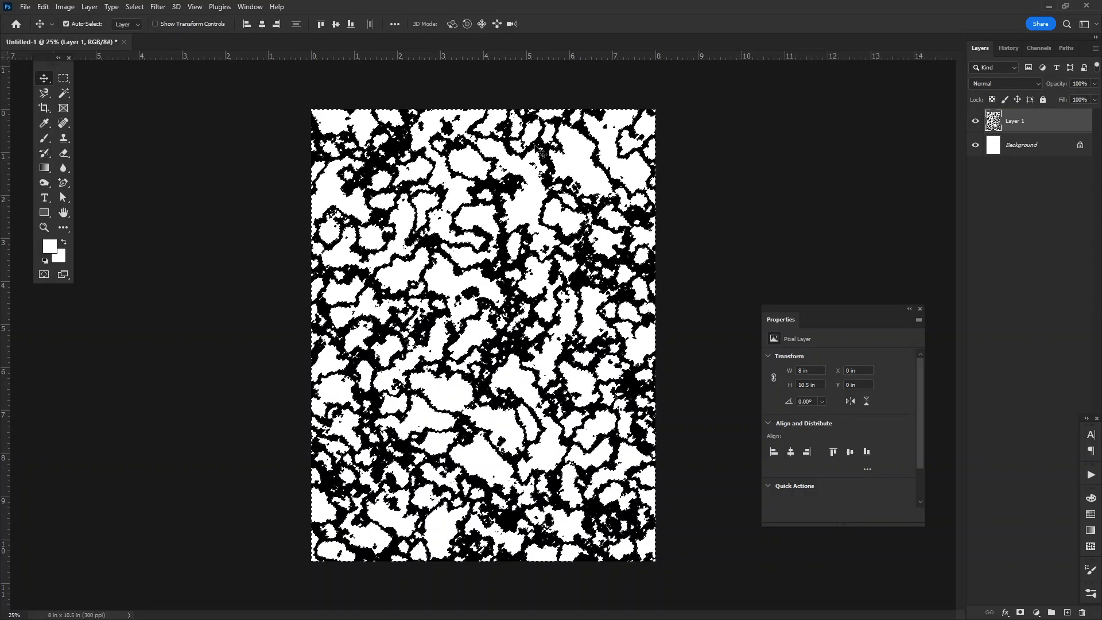
click(975, 147)
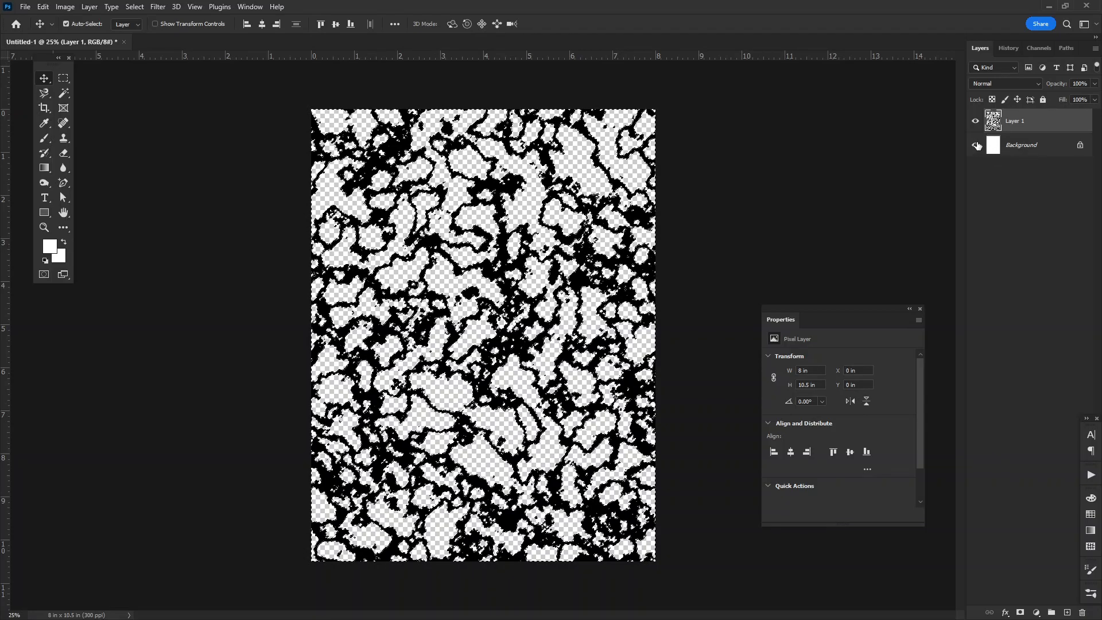
click(976, 146)
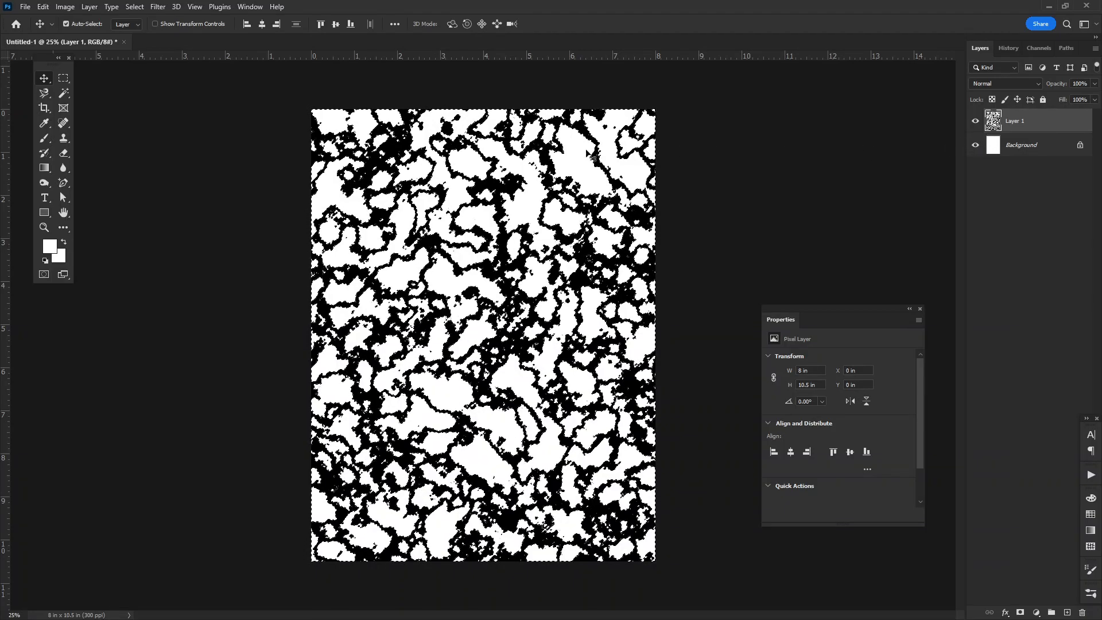
Deselect the layer and clear the pixel selection from the canvas
click(127, 8)
click(138, 83)
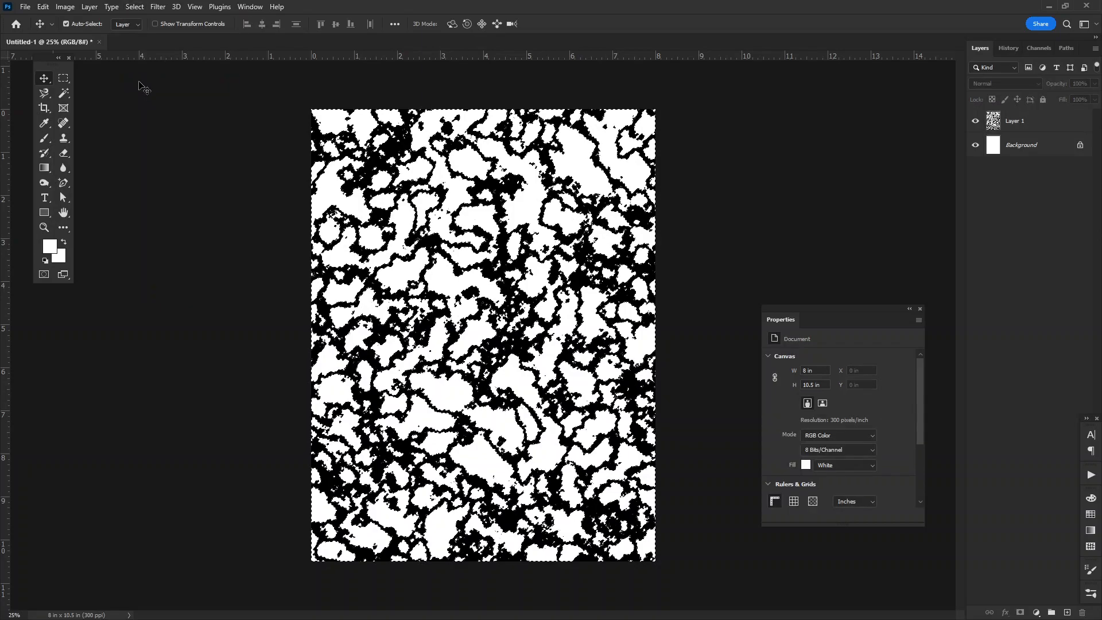
click(130, 8)
click(138, 32)
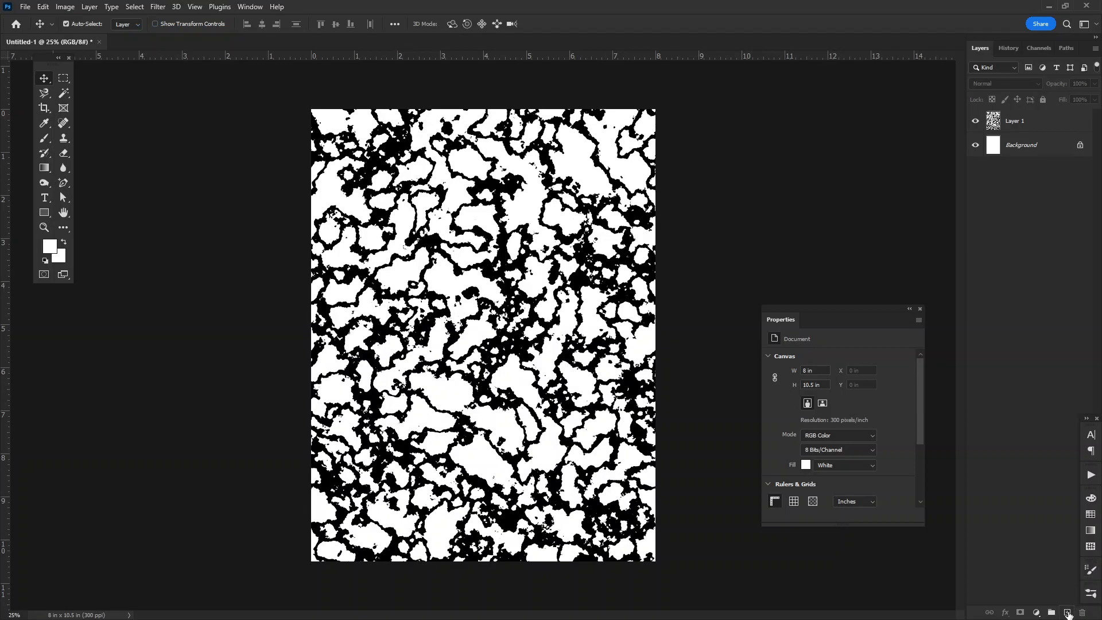
Add a second layer above Layer 1, restore the default black and white colours, and render Clouds on it
click(1068, 613)
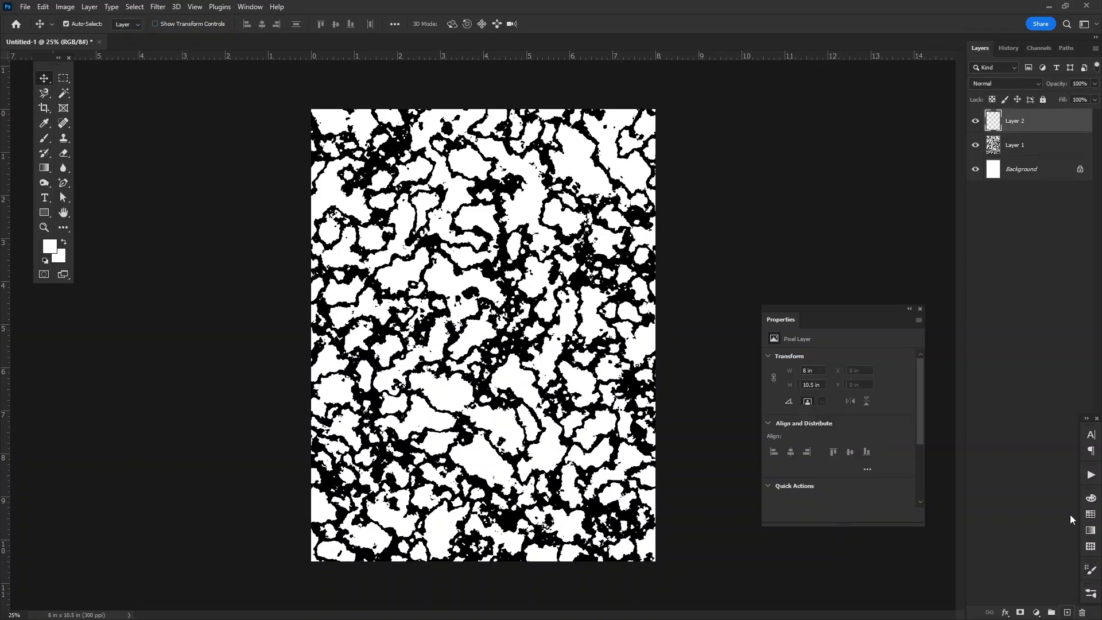
click(151, 7)
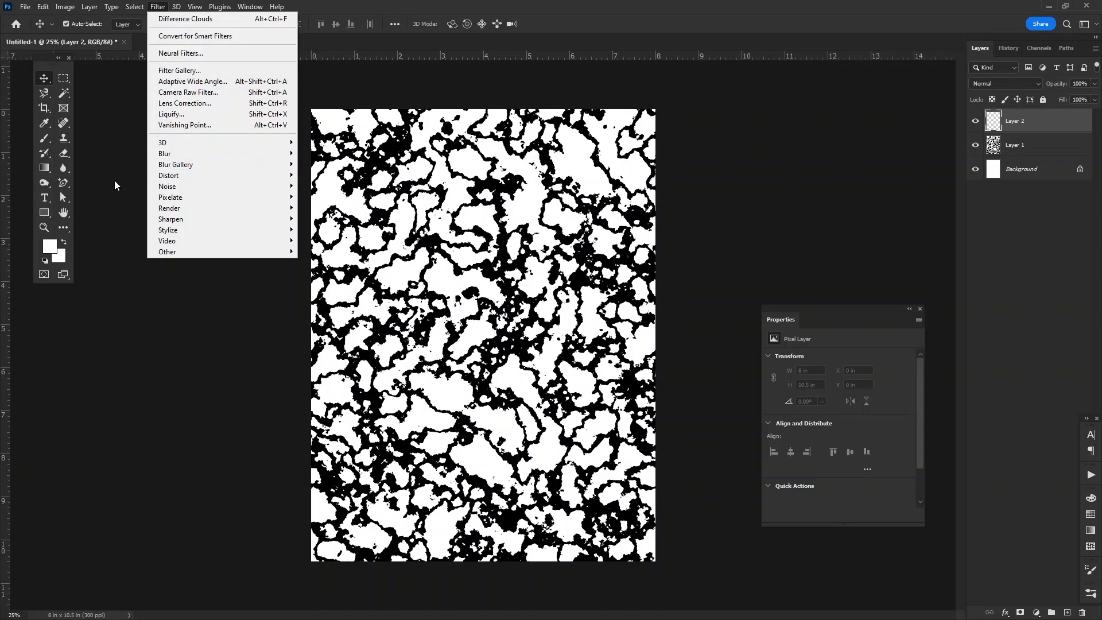
click(54, 245)
key(d)
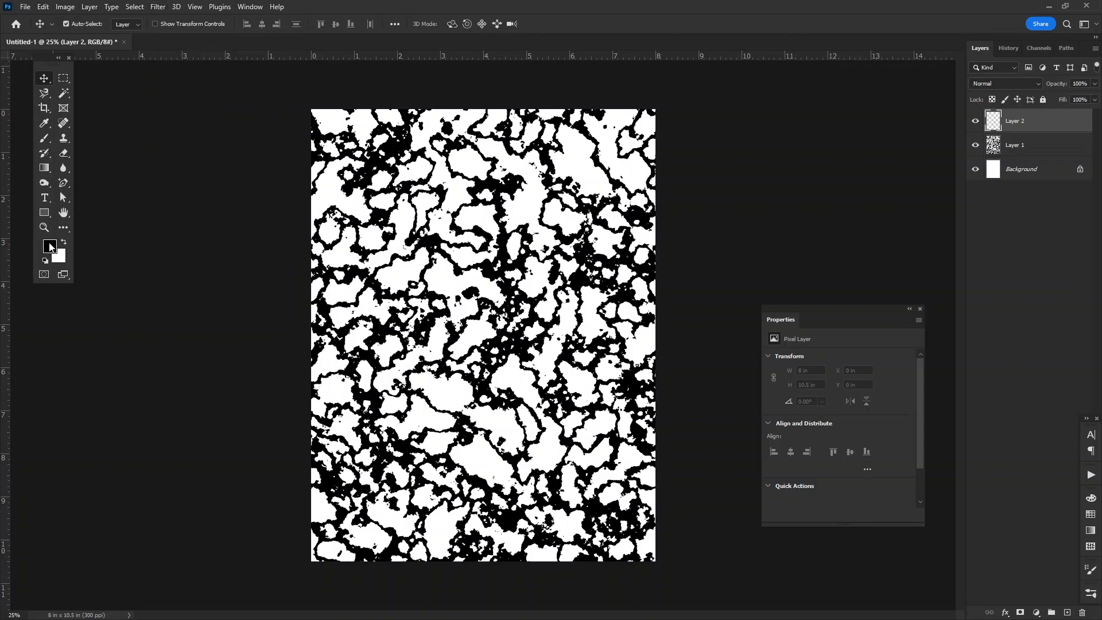
click(156, 7)
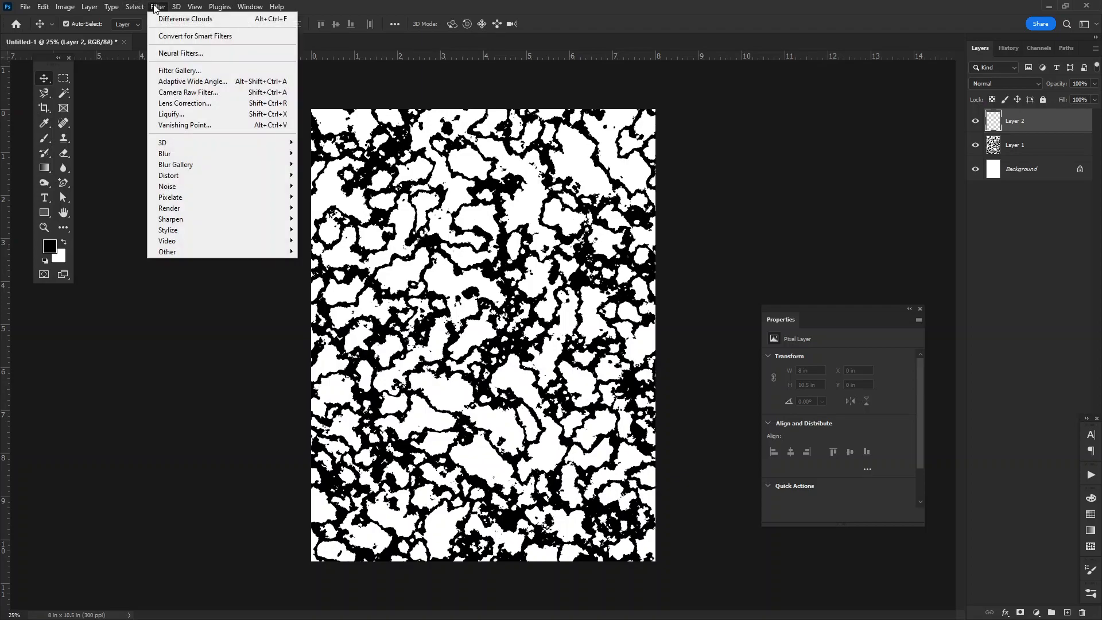
mouse_move(180, 208)
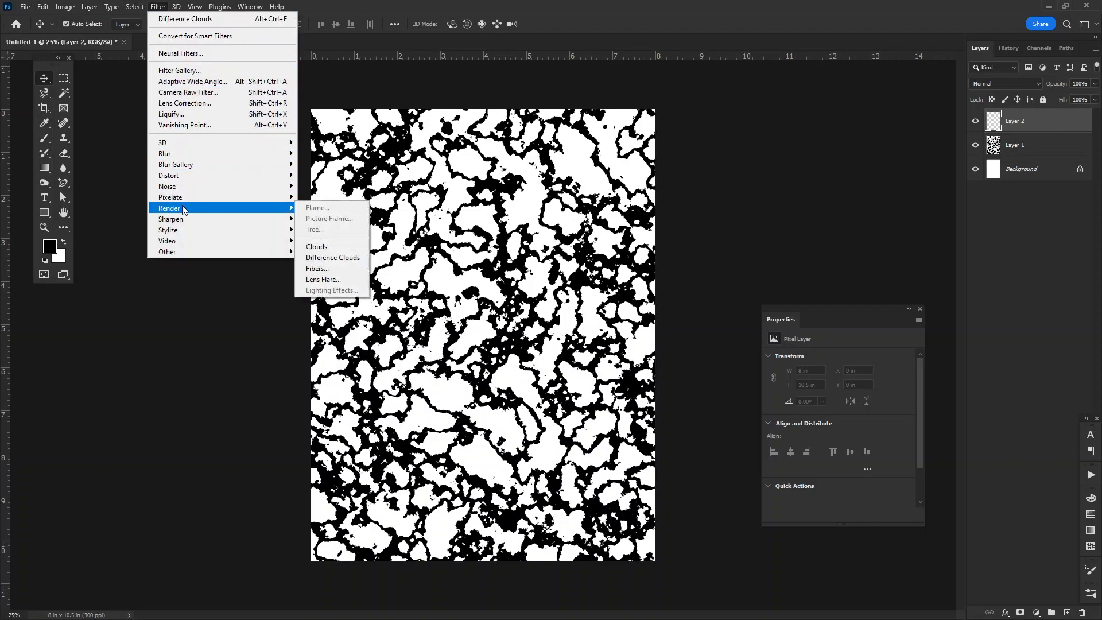
click(336, 247)
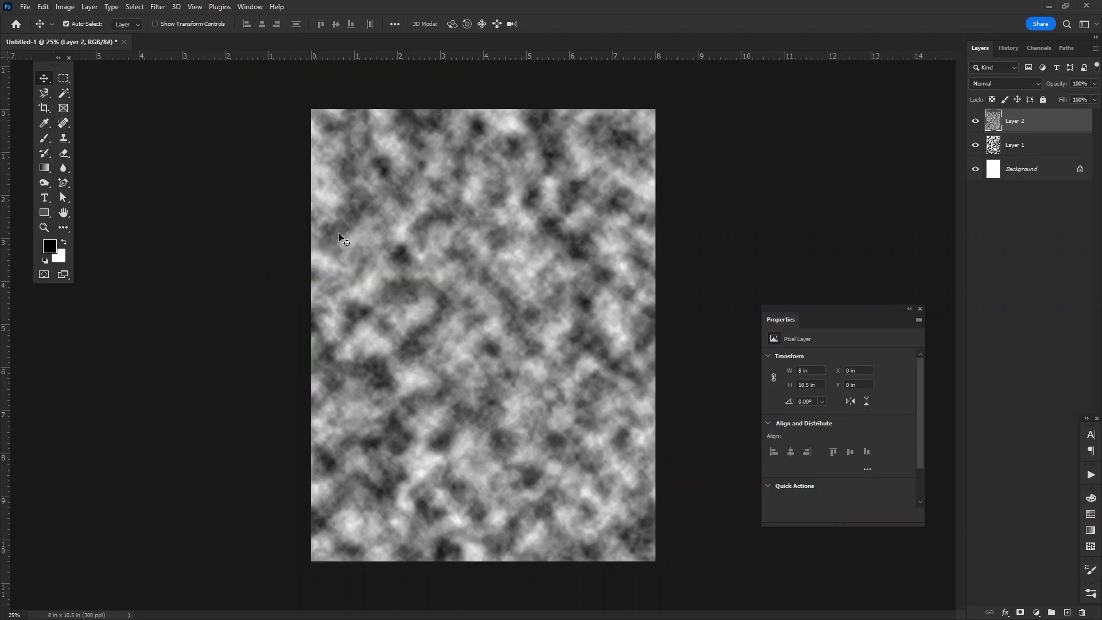
Render Difference Clouds twice on Layer 2
click(155, 10)
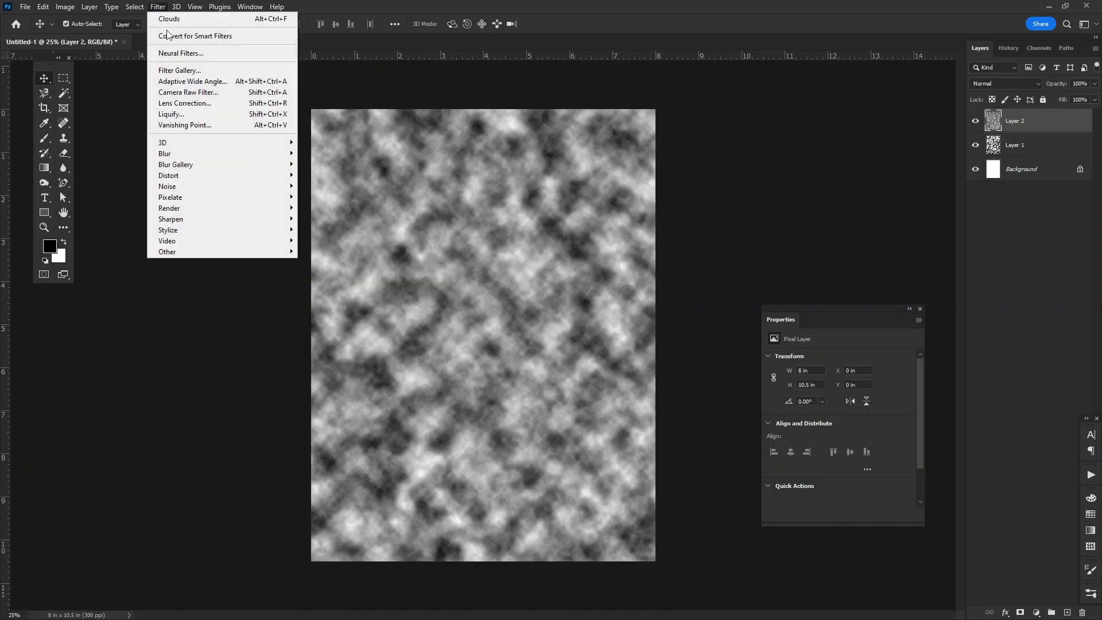
mouse_move(240, 214)
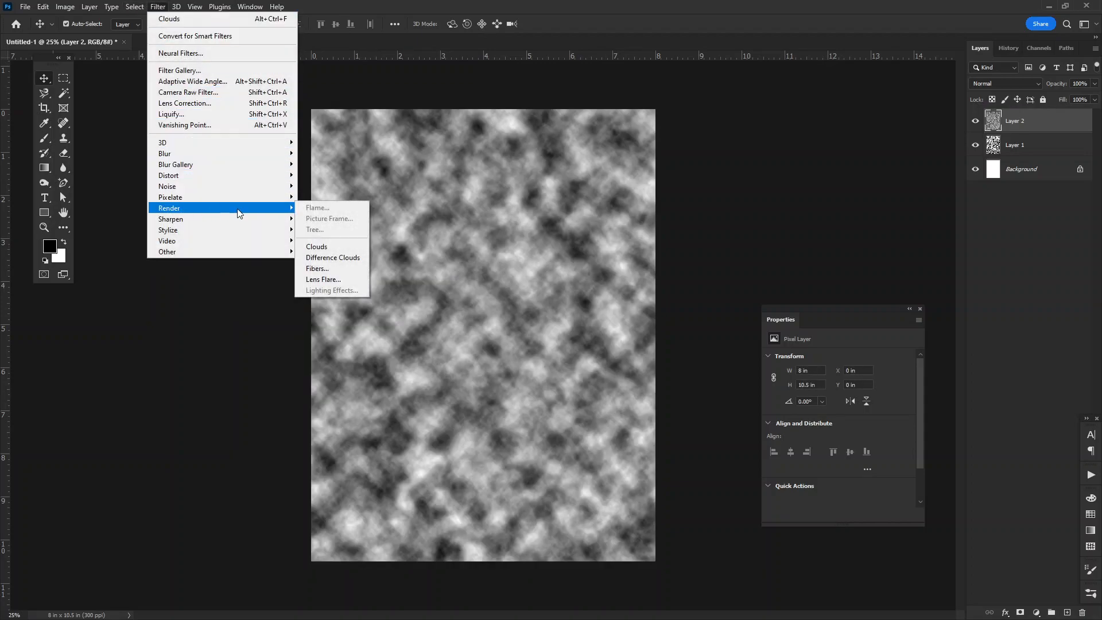
click(347, 257)
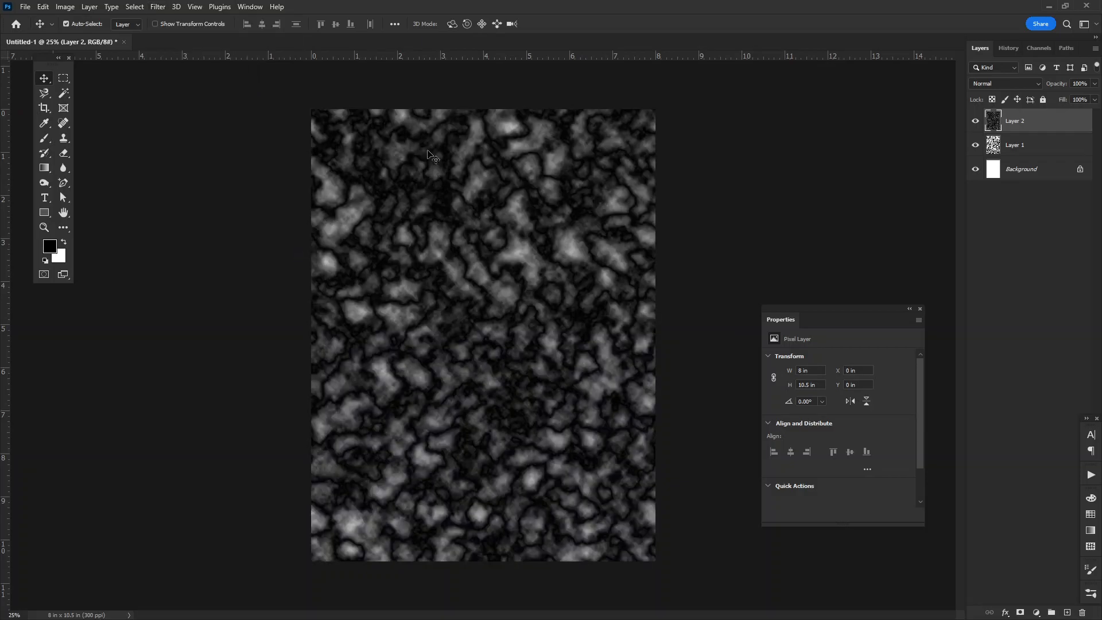
click(157, 8)
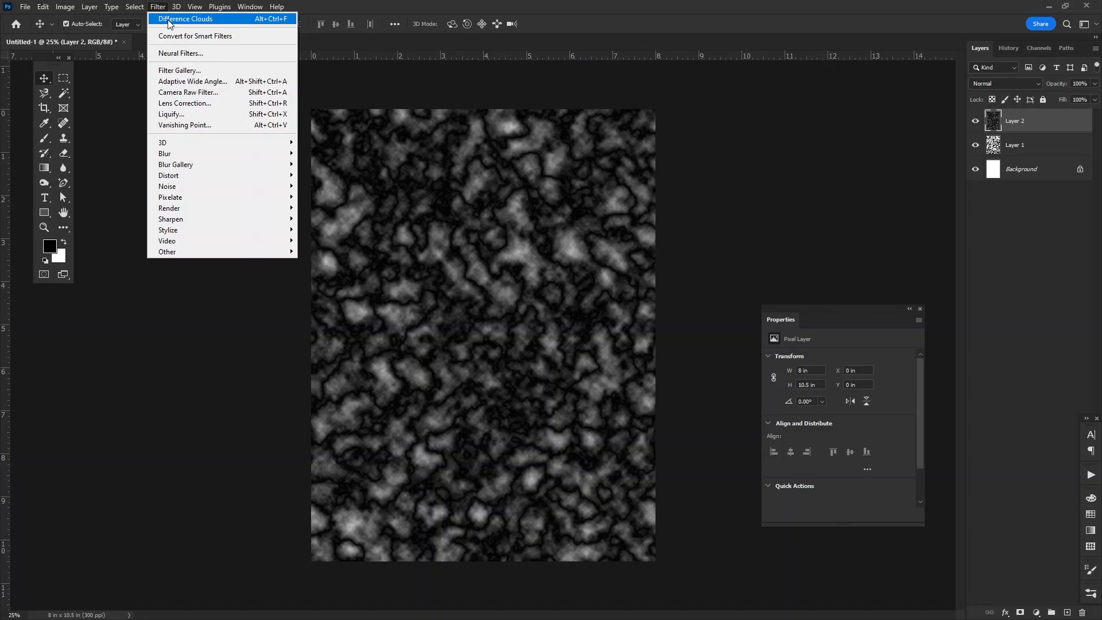
click(171, 20)
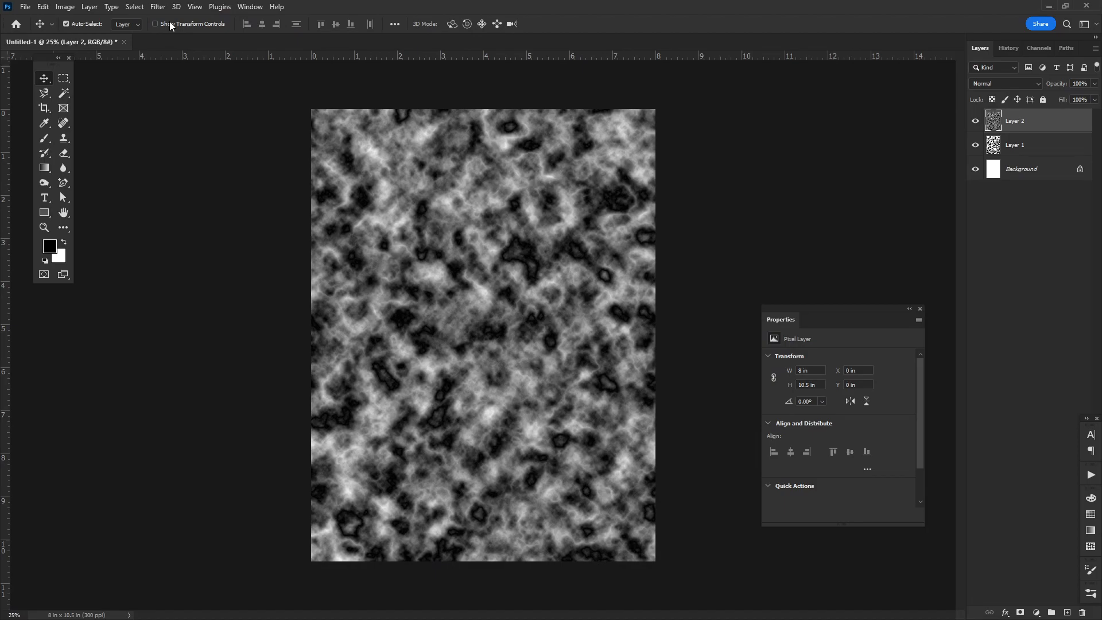
Increase the contrast of Layer 2 with a Levels adjustment, setting the white input level to 181 and adjusting the midtones
click(66, 7)
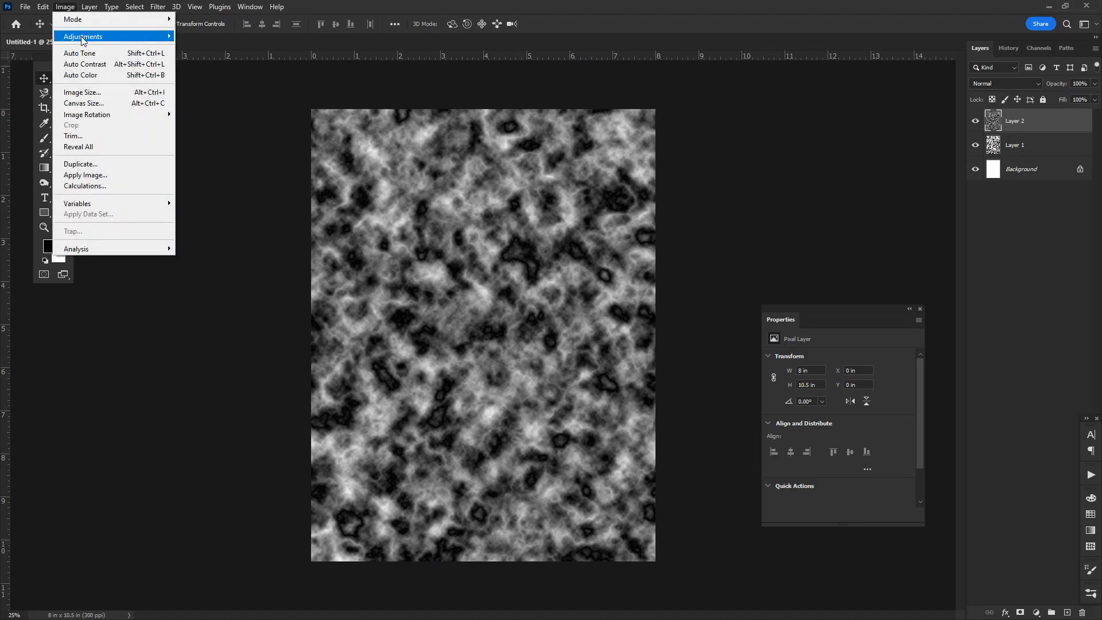
mouse_move(83, 40)
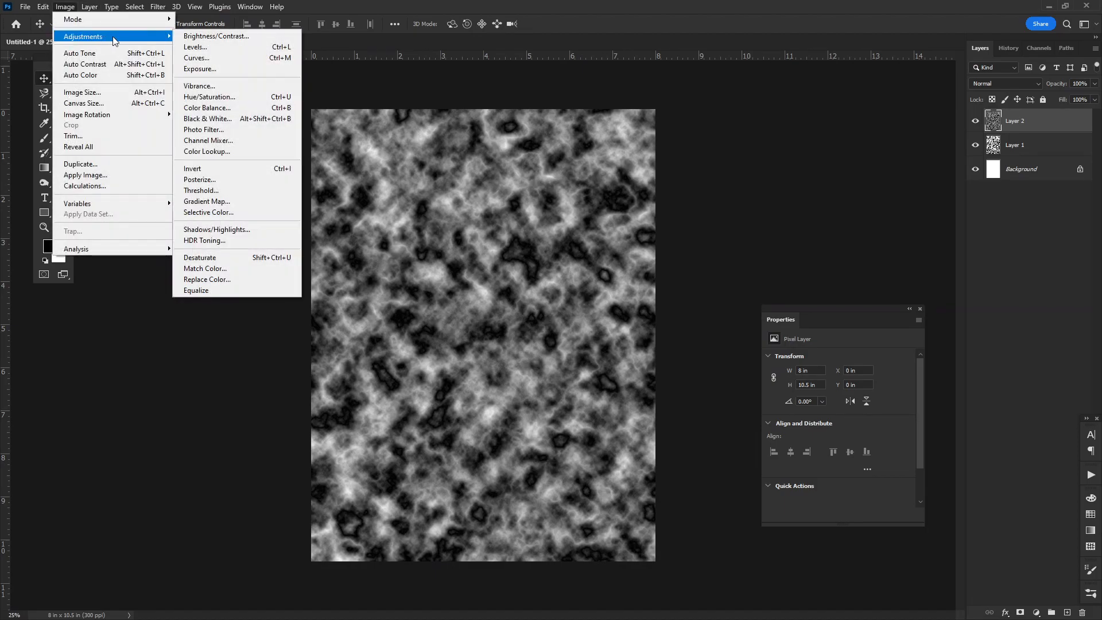
click(205, 49)
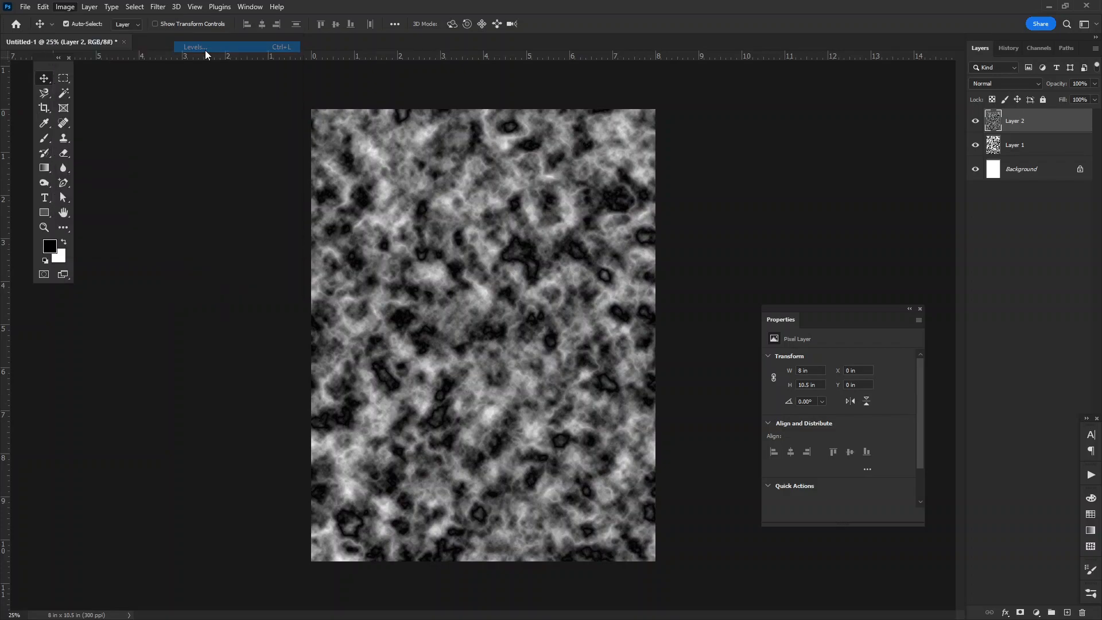
drag(149, 212, 108, 211)
drag(219, 214, 181, 209)
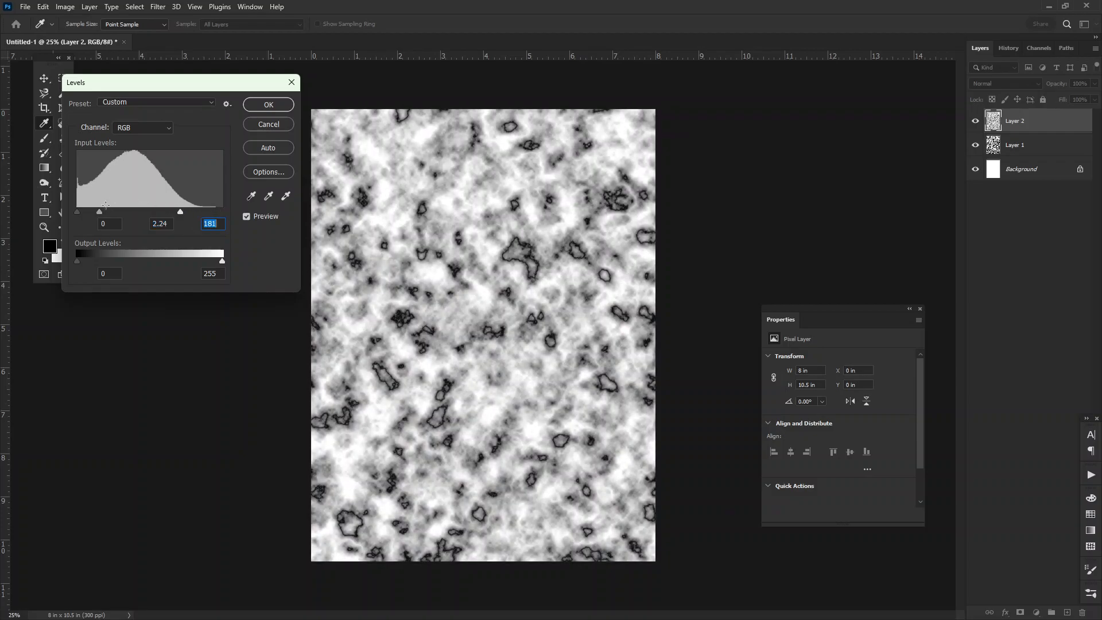
drag(99, 212, 152, 208)
click(153, 212)
click(260, 104)
Turn Layer 2 into pure black and white with a Threshold adjustment at level 166
click(60, 7)
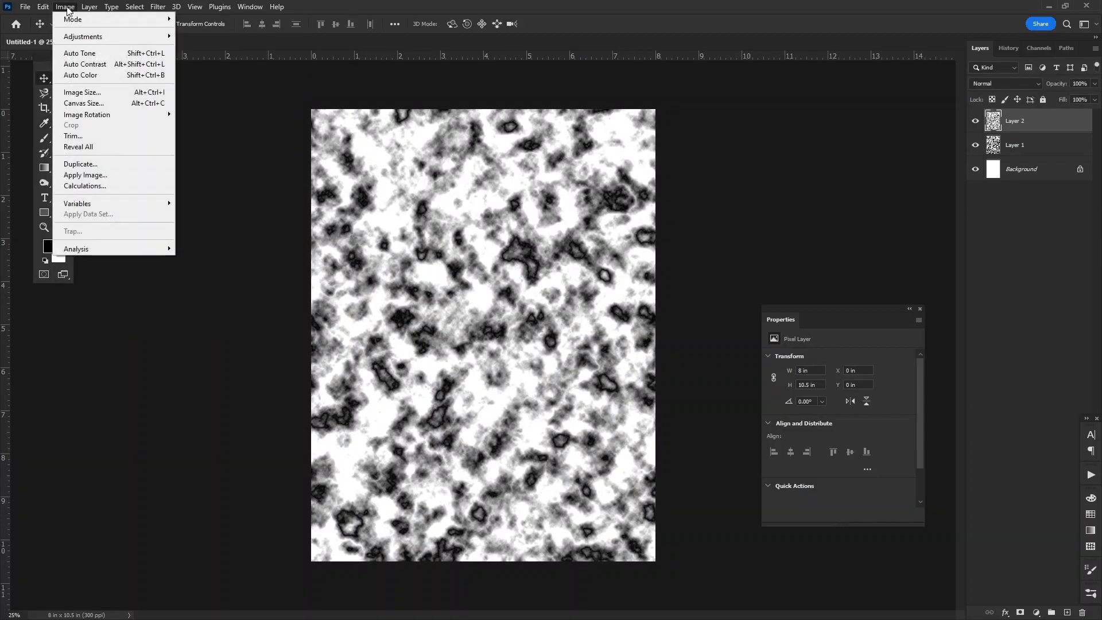
mouse_move(95, 37)
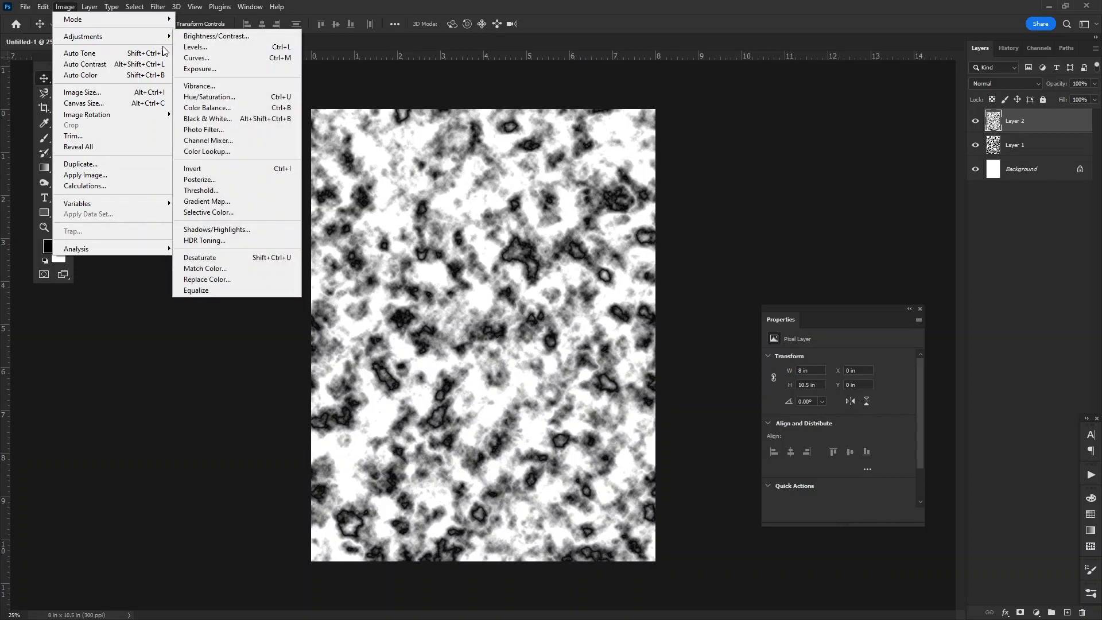
click(212, 191)
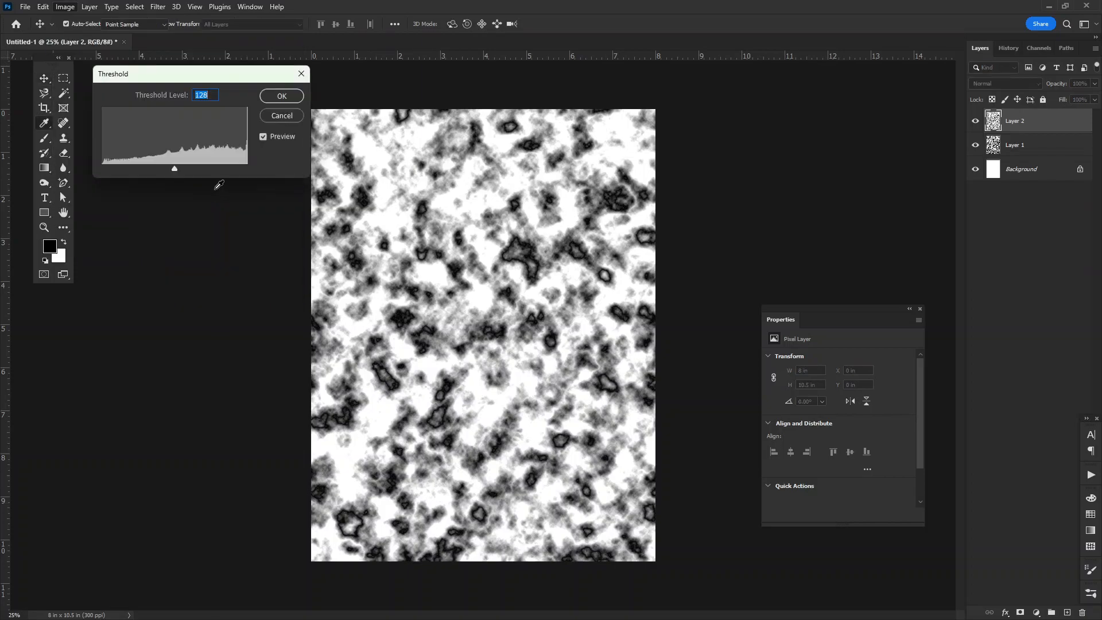
drag(173, 171, 194, 168)
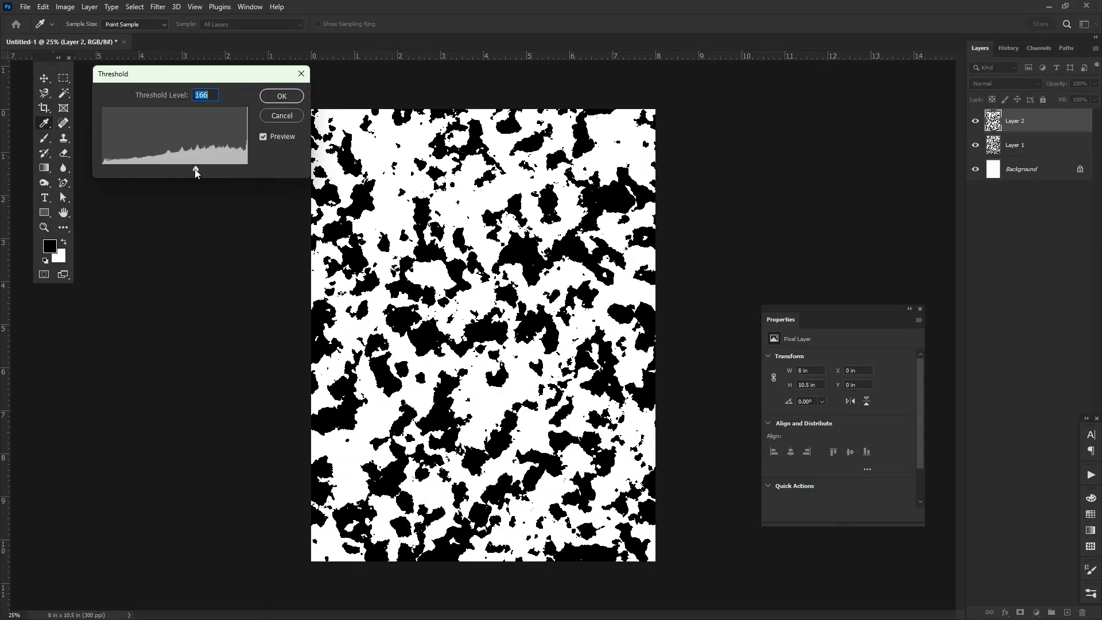
click(283, 96)
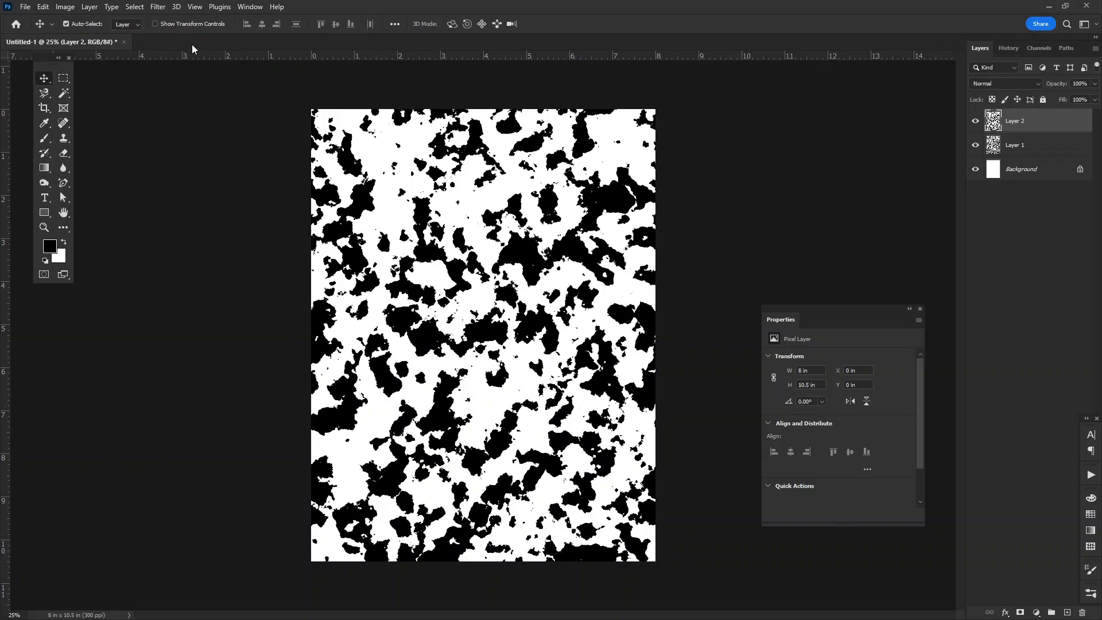
Delete the white areas of Layer 2 using a Color Range selection sampled from white, and clear the selection
click(130, 7)
click(161, 116)
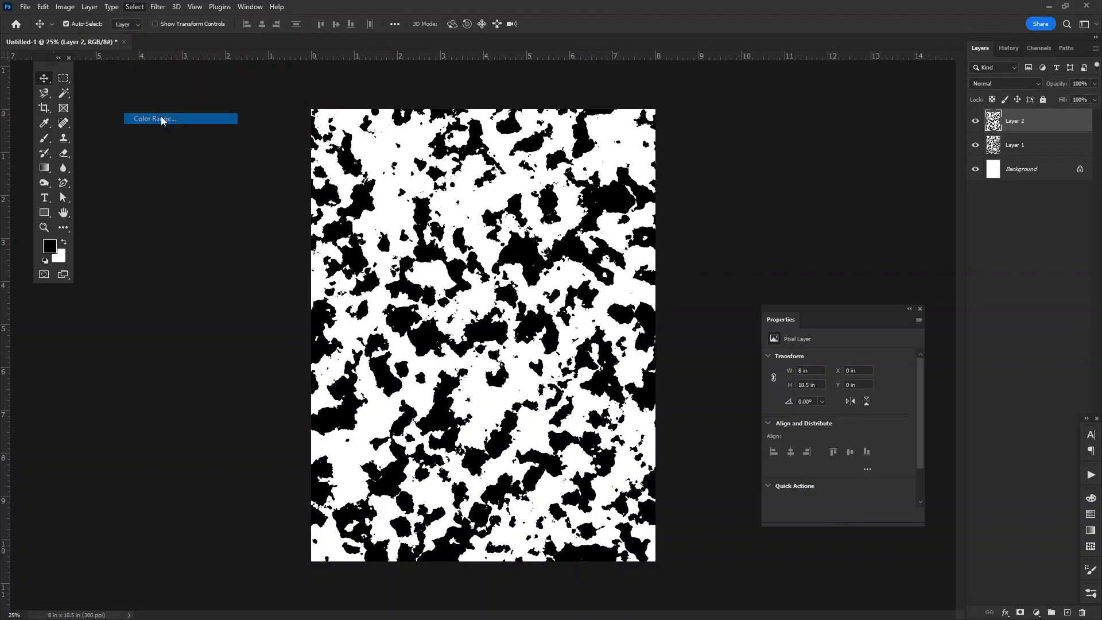
click(383, 149)
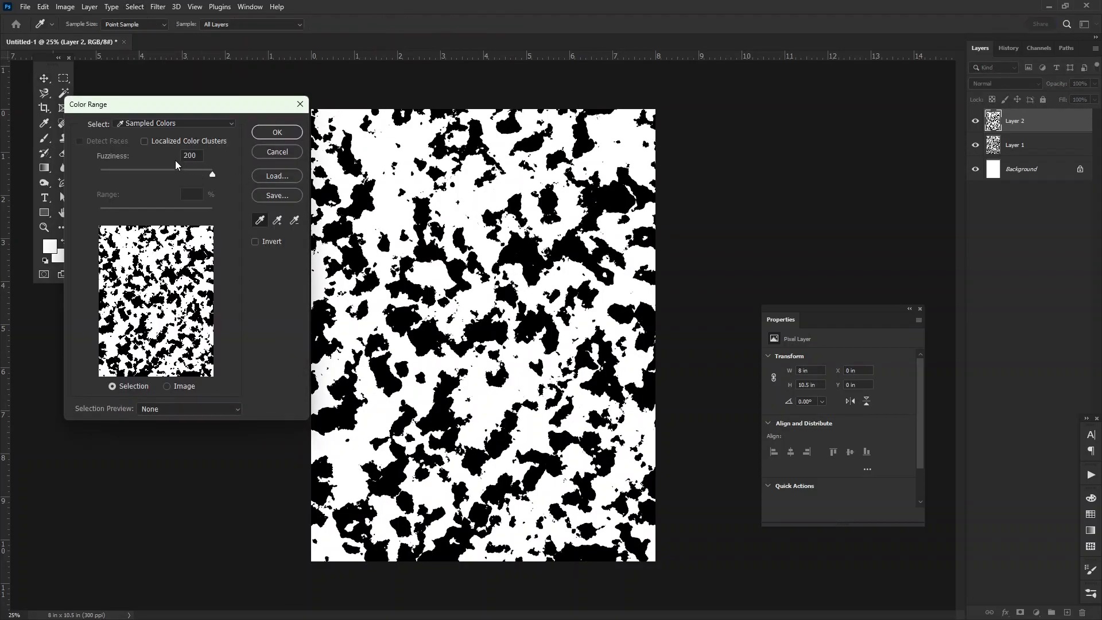
click(270, 134)
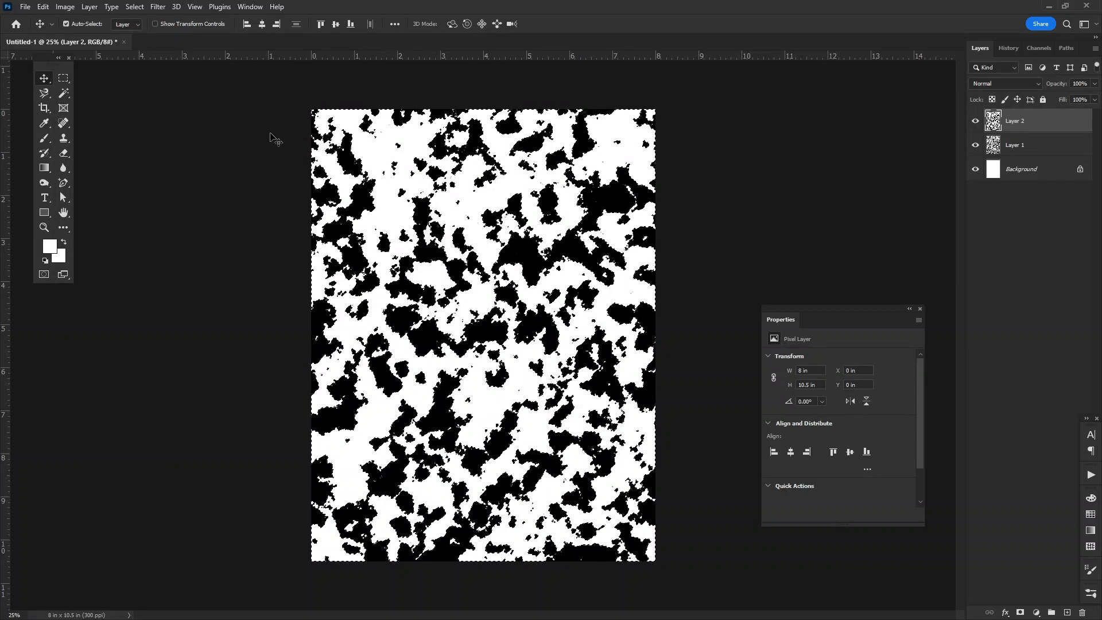
key(Delete)
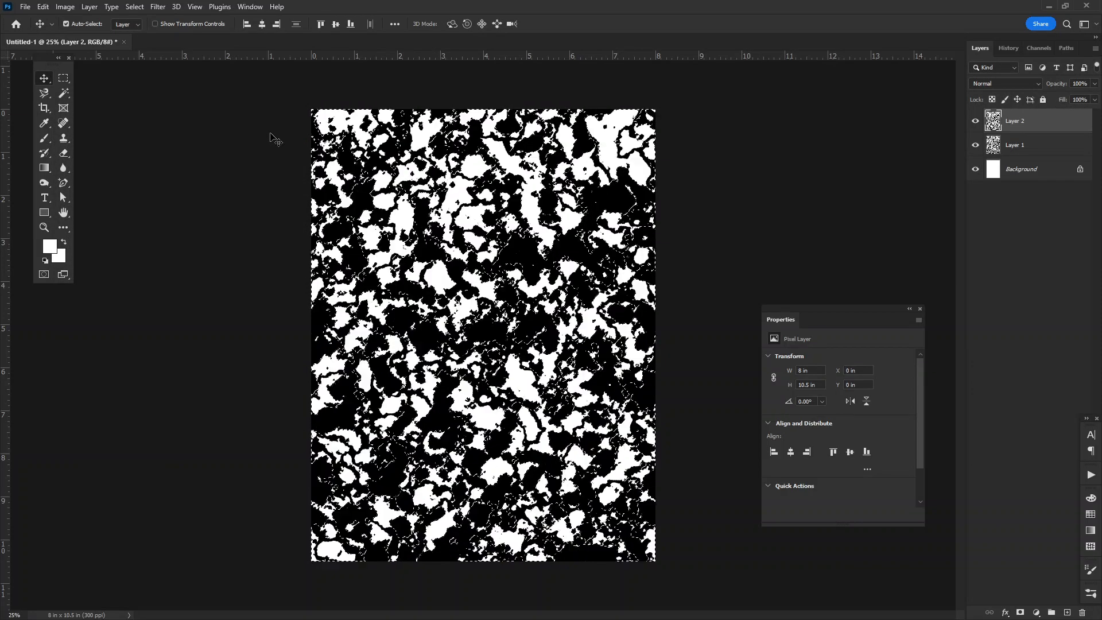
click(135, 7)
click(147, 30)
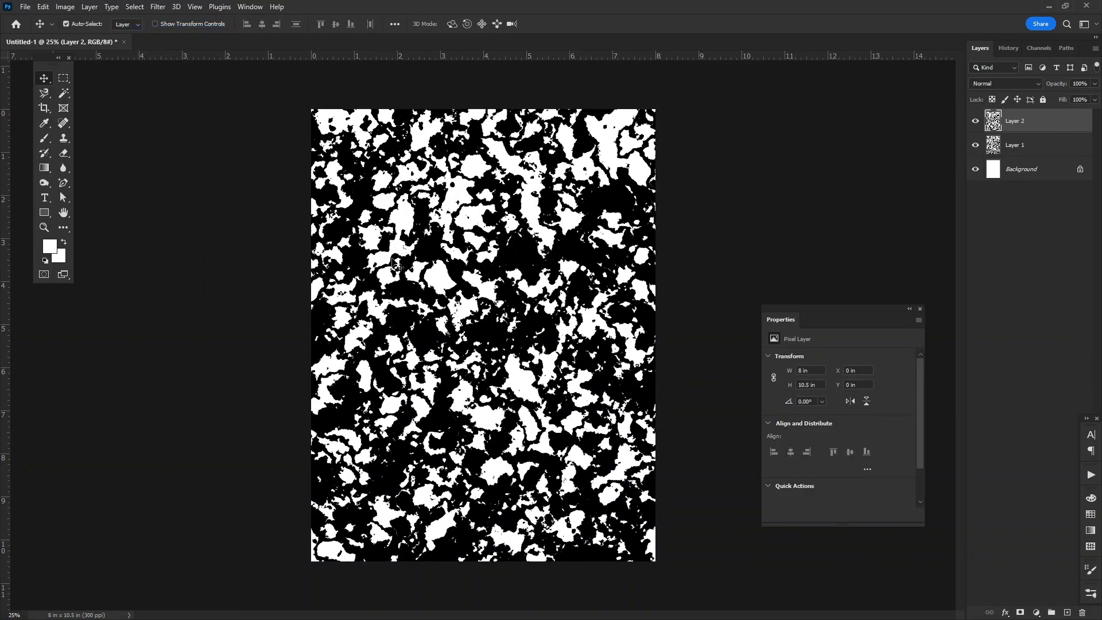
Add a third layer above Layer 2, restore the default black and white colours, and render Clouds on it
click(1066, 613)
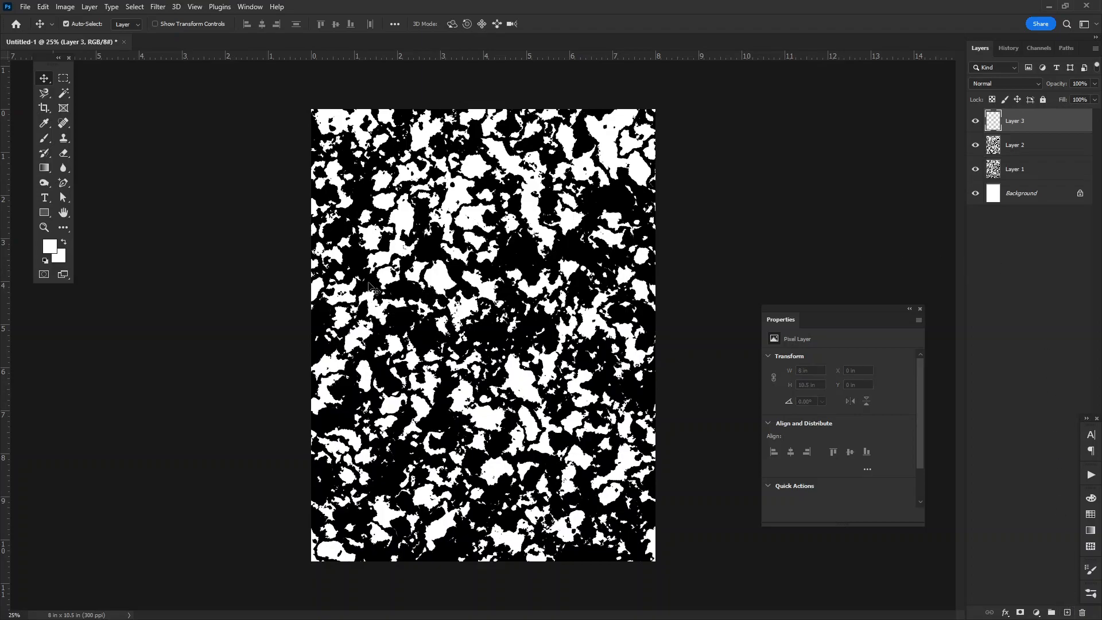
key(d)
click(137, 7)
mouse_move(158, 7)
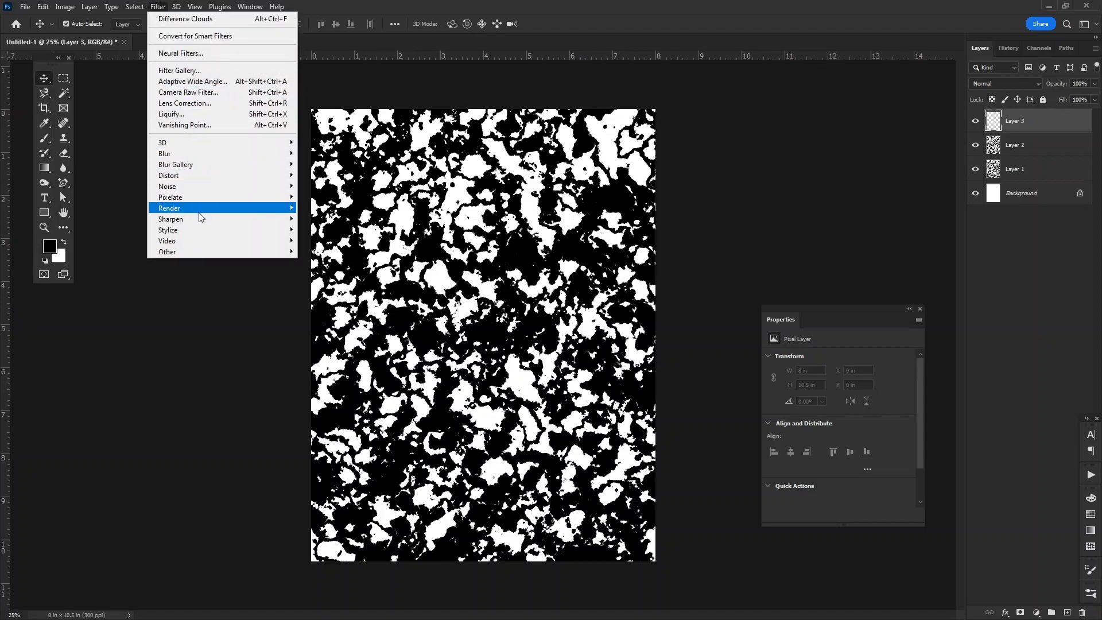
mouse_move(237, 208)
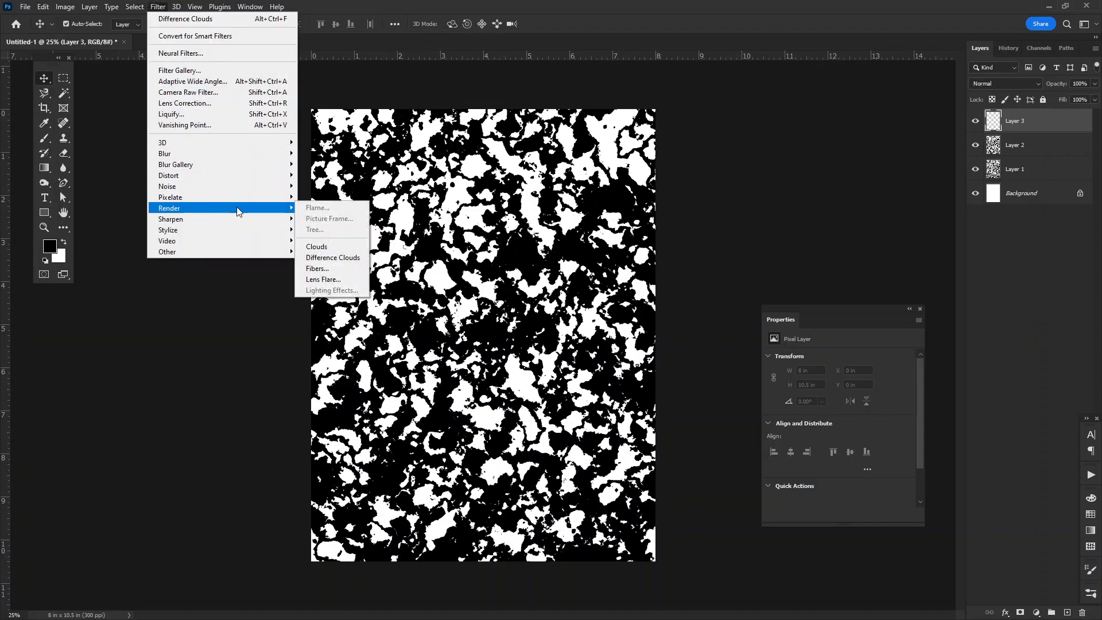
click(332, 247)
Render Difference Clouds three times on Layer 3
click(157, 7)
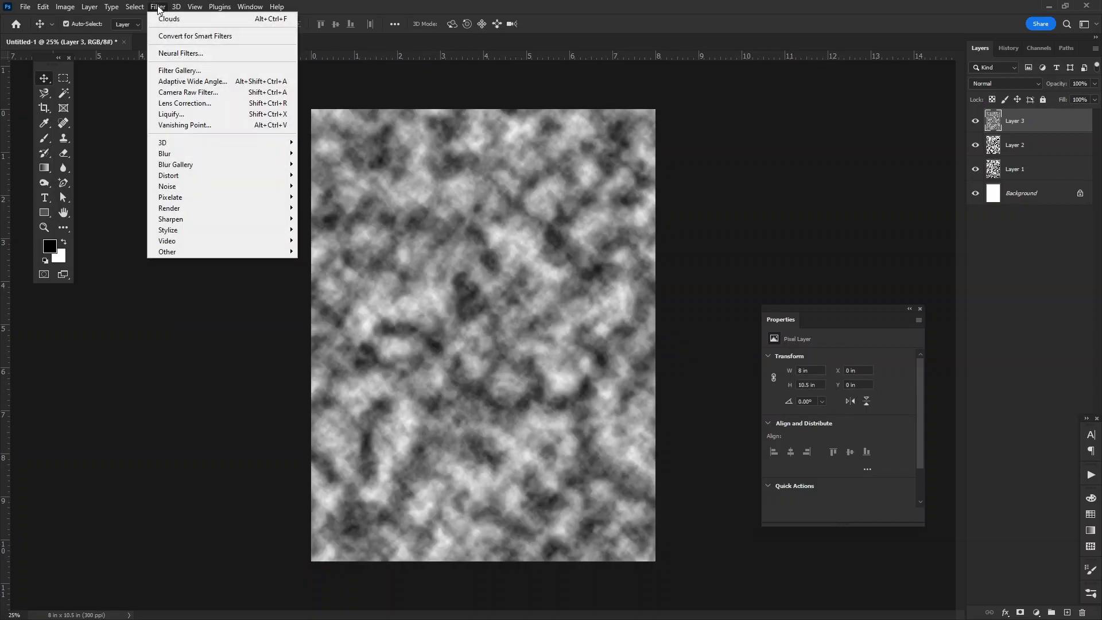
mouse_move(192, 210)
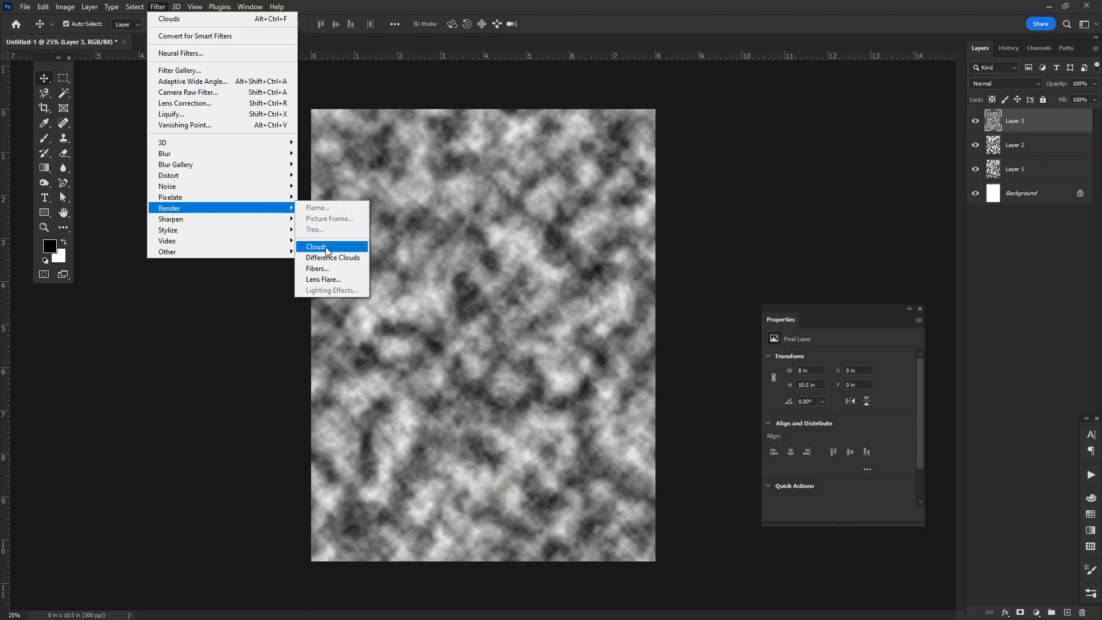
click(326, 256)
click(165, 8)
click(171, 19)
click(163, 8)
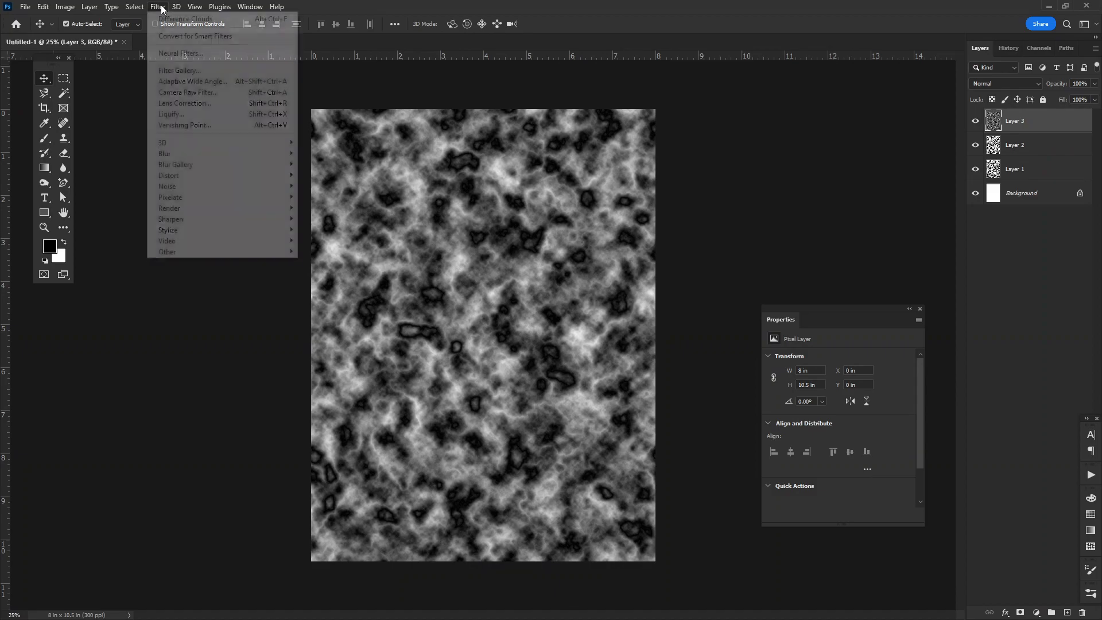
click(163, 19)
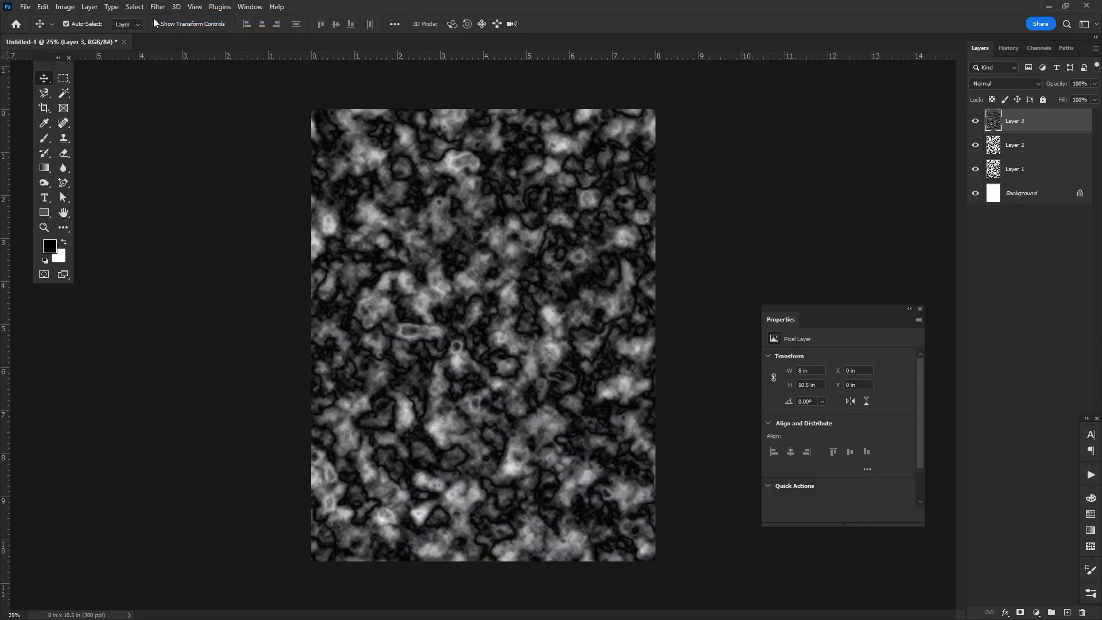
Increase the contrast of Layer 3 with a Levels adjustment, setting the midtones to 1.51 and the white input level to 110
click(65, 7)
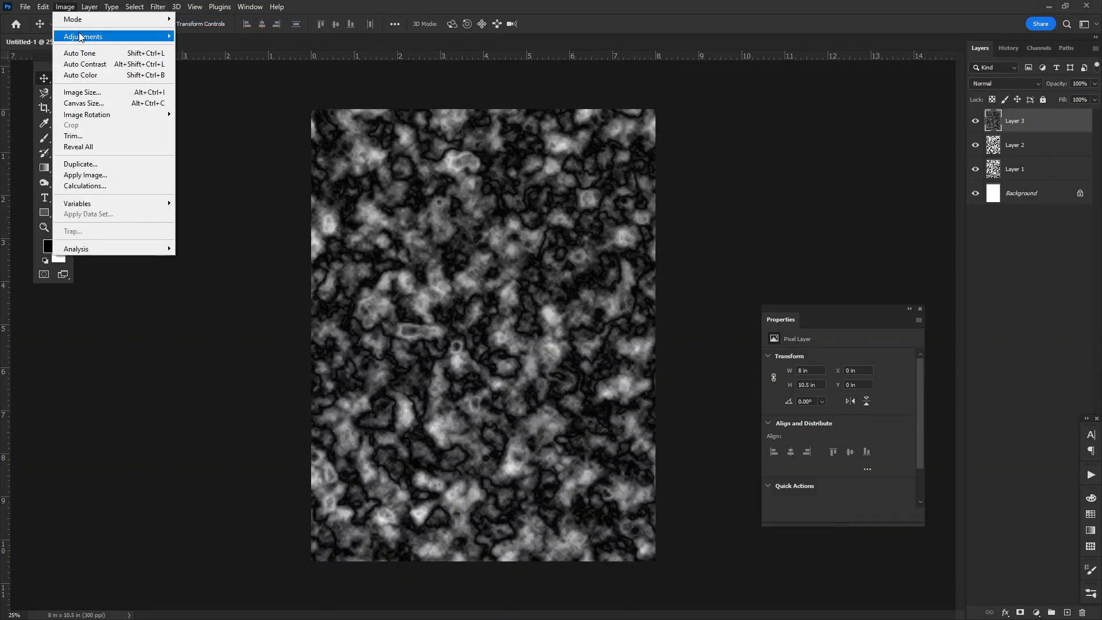
mouse_move(121, 38)
click(195, 49)
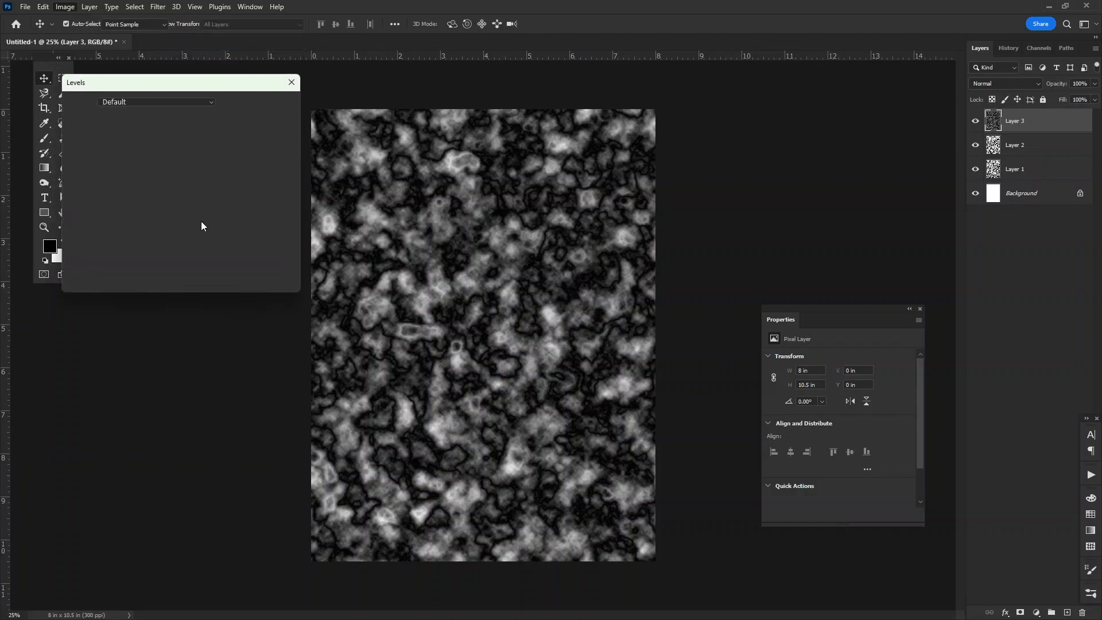
drag(219, 212, 139, 210)
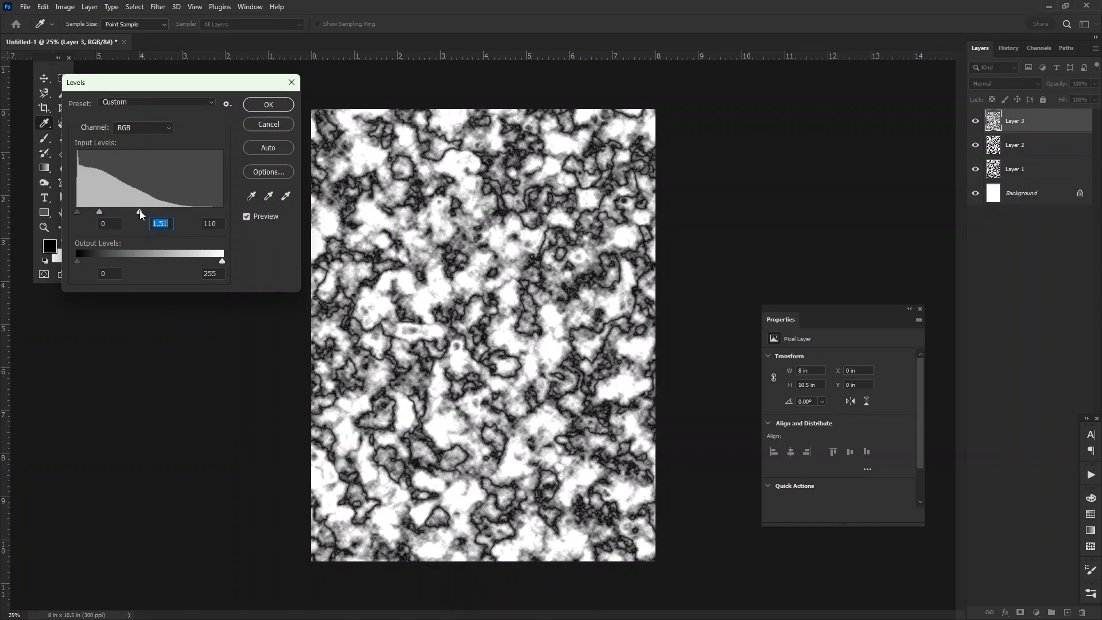
click(268, 105)
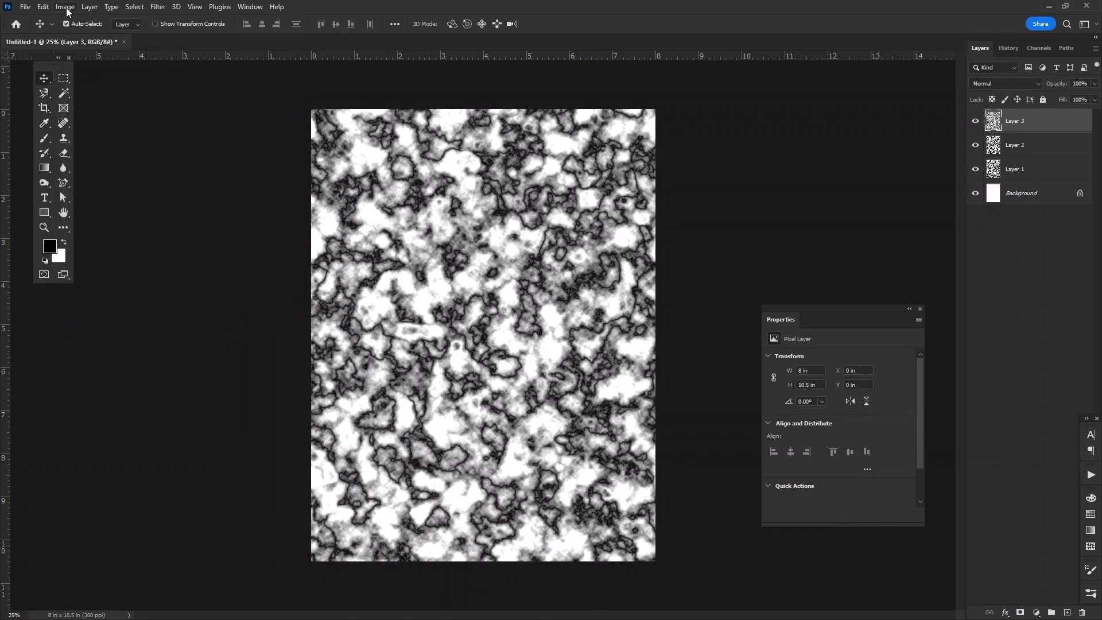
Turn Layer 3 into pure black and white with a Threshold adjustment at level 147
click(66, 7)
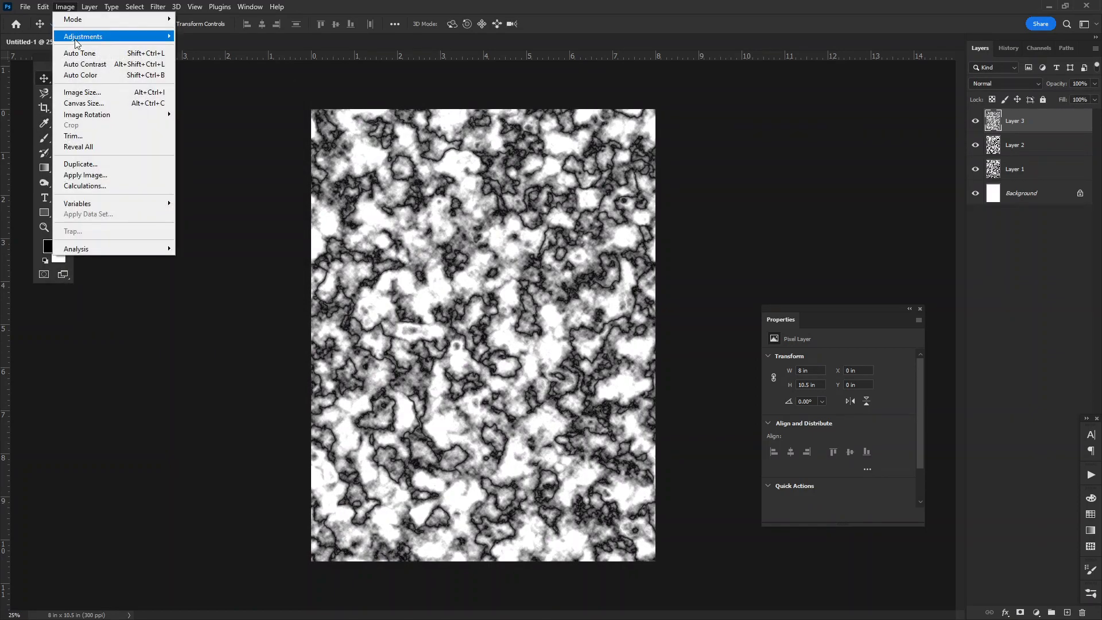
mouse_move(87, 38)
click(232, 190)
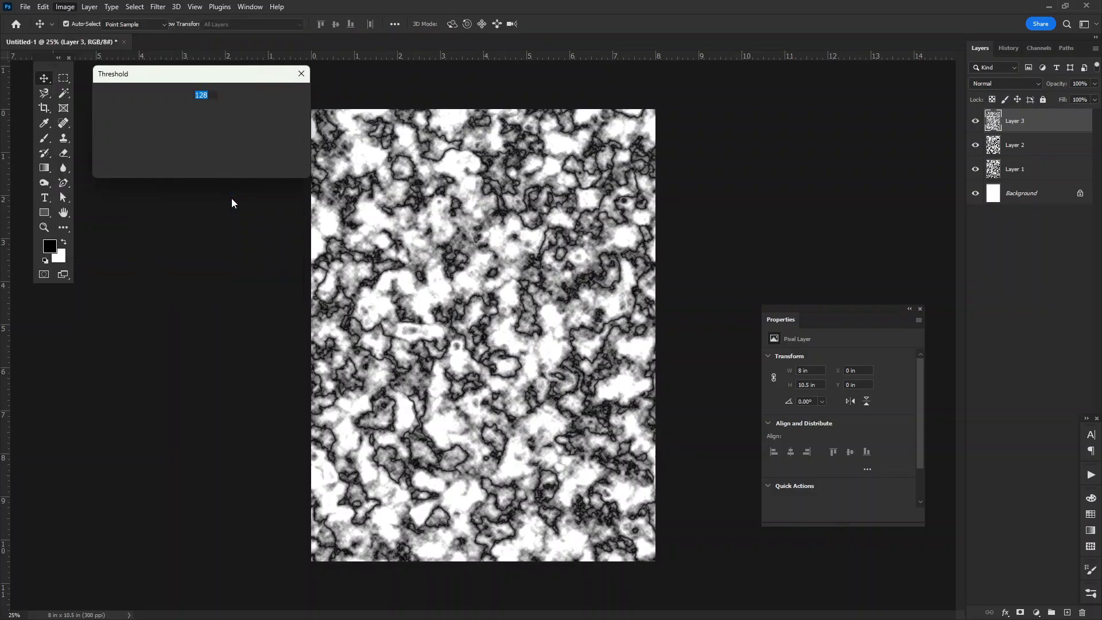
mouse_move(174, 170)
mouse_down()
mouse_move(198, 170)
mouse_move(191, 164)
mouse_up()
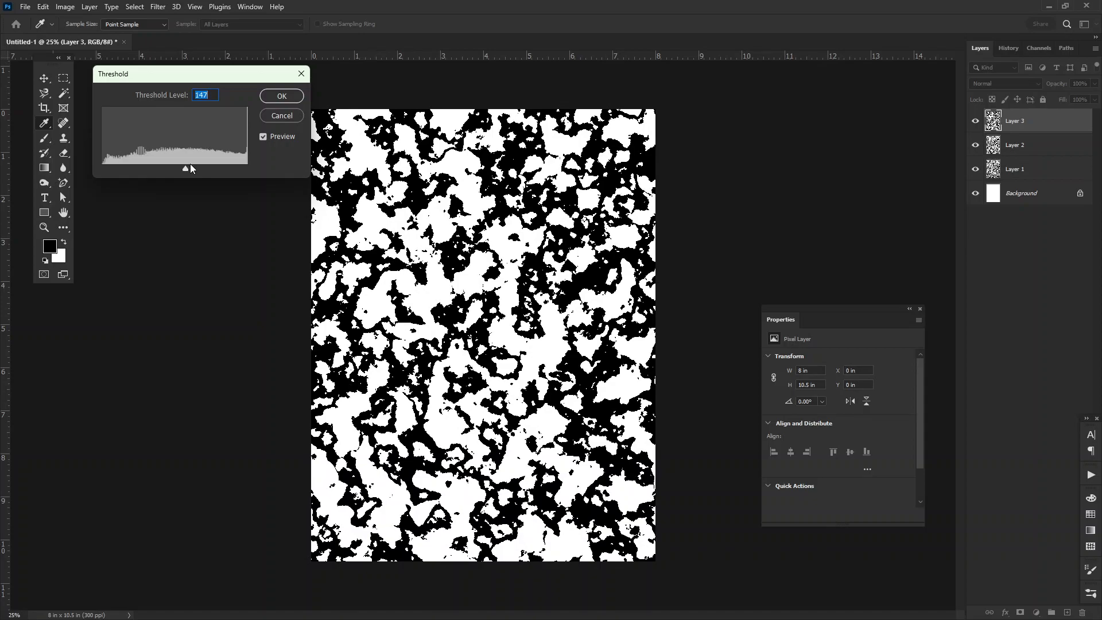
click(282, 97)
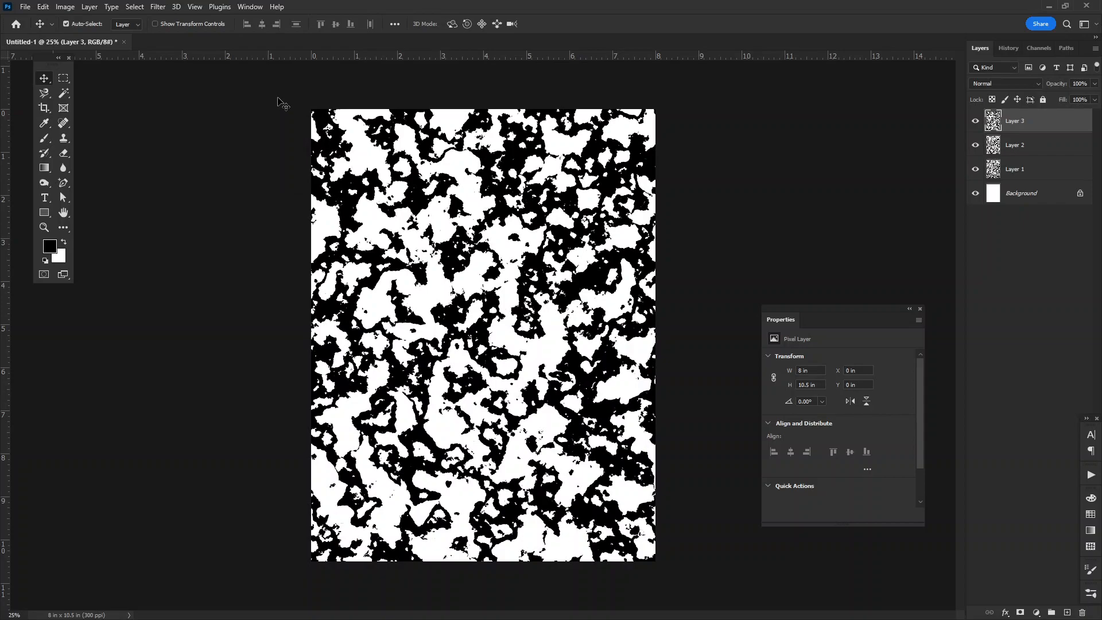
Select the white areas of Layer 3 with Color Range, delete them, and remove the selection
click(138, 10)
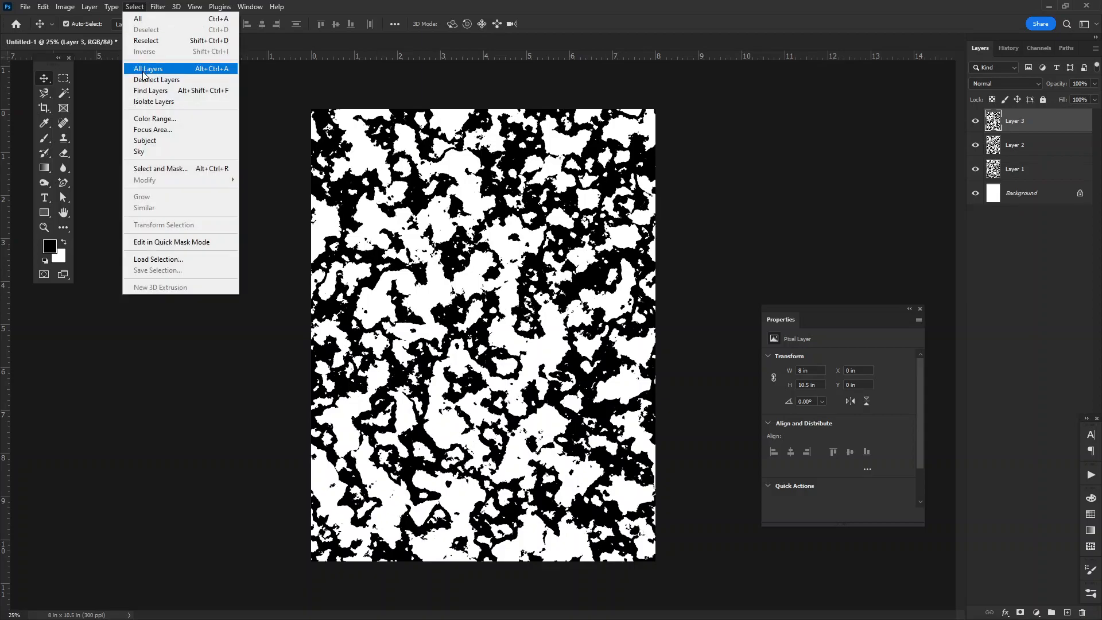
click(144, 123)
click(363, 149)
click(278, 132)
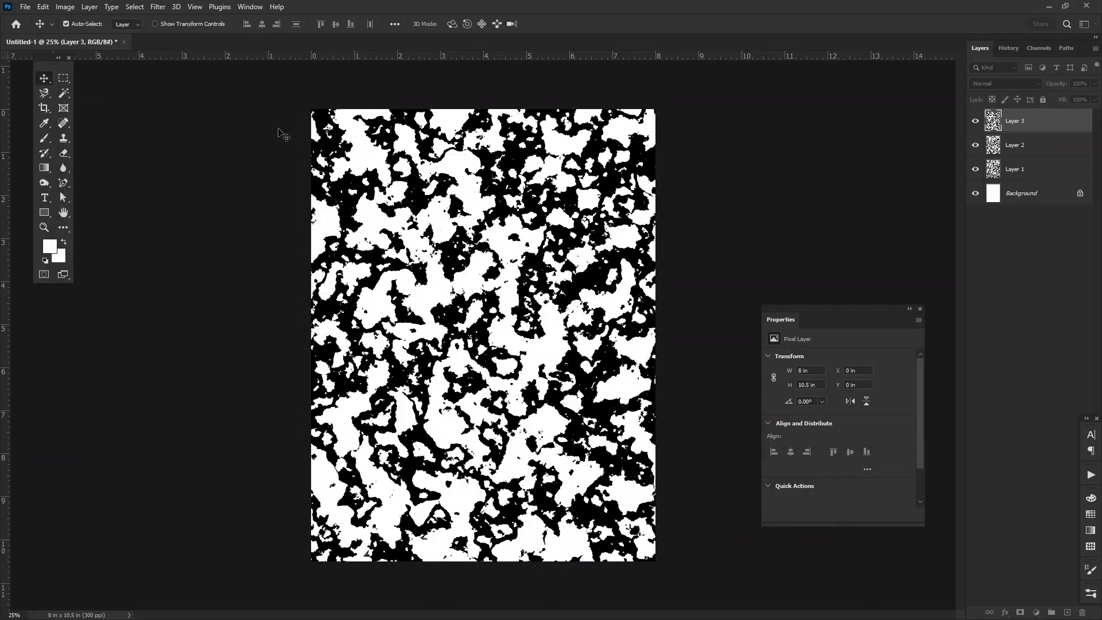
key(Delete)
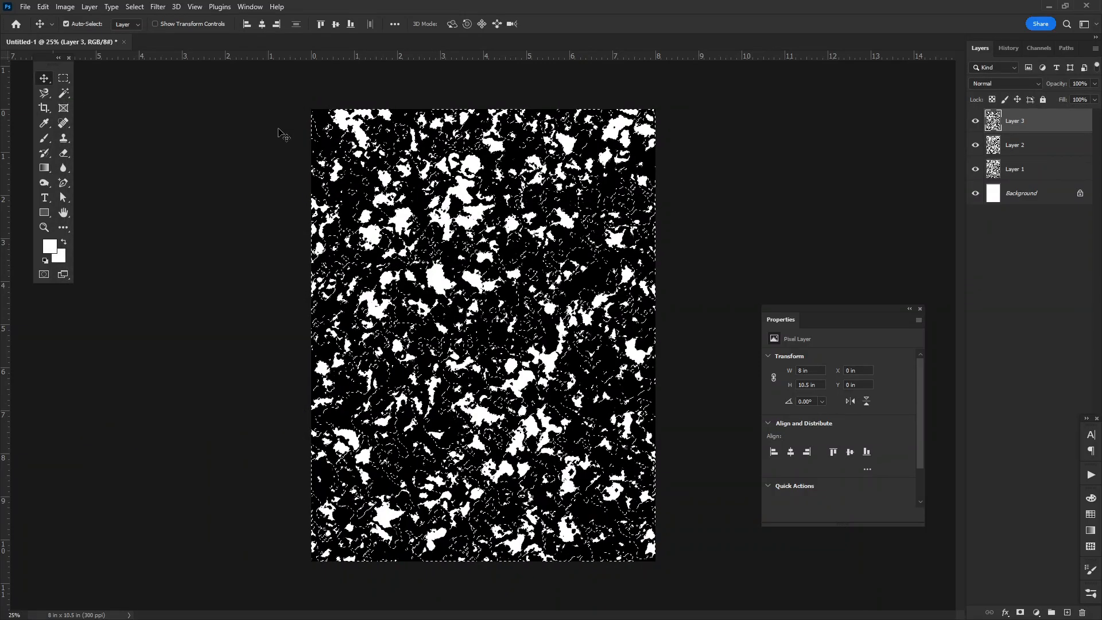
click(135, 7)
click(147, 33)
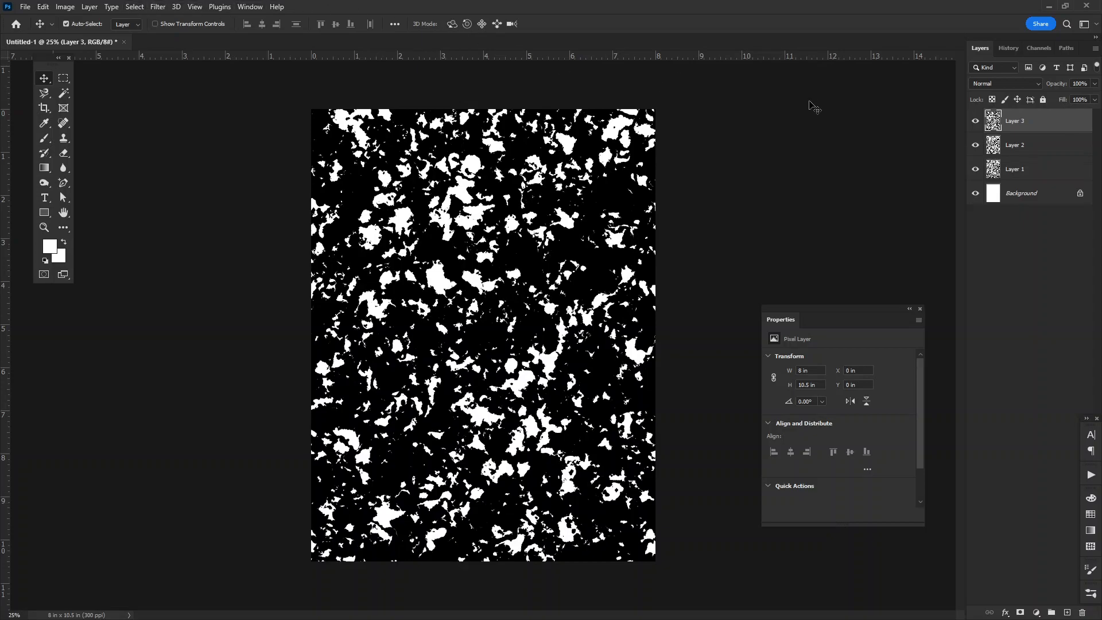
Try a 90° clockwise rotation on Layer 2 and undo it
click(1020, 149)
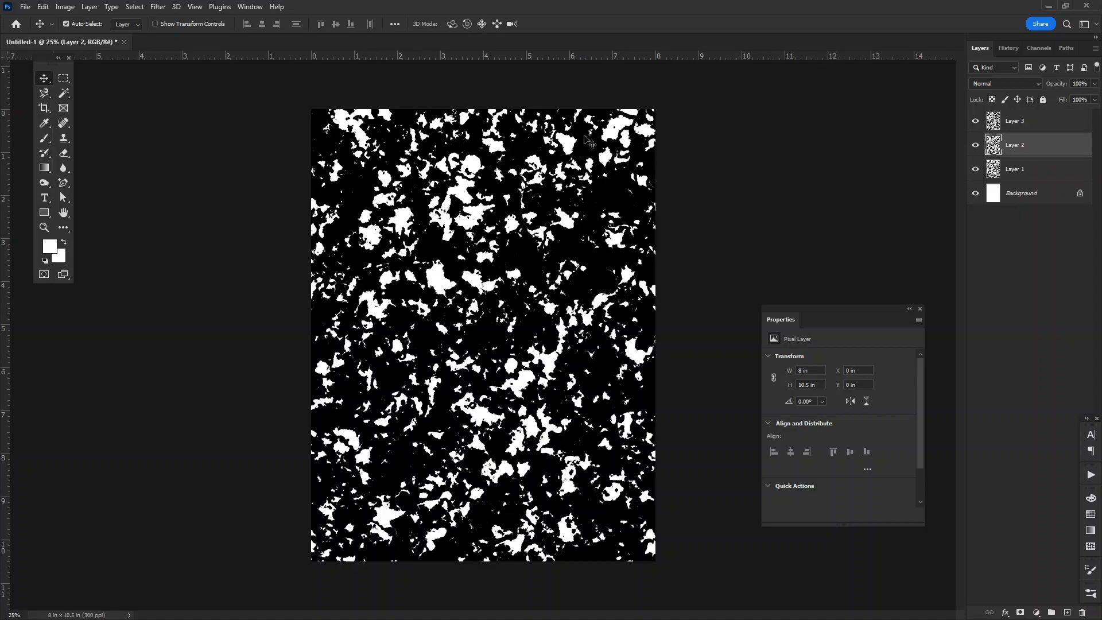
click(44, 7)
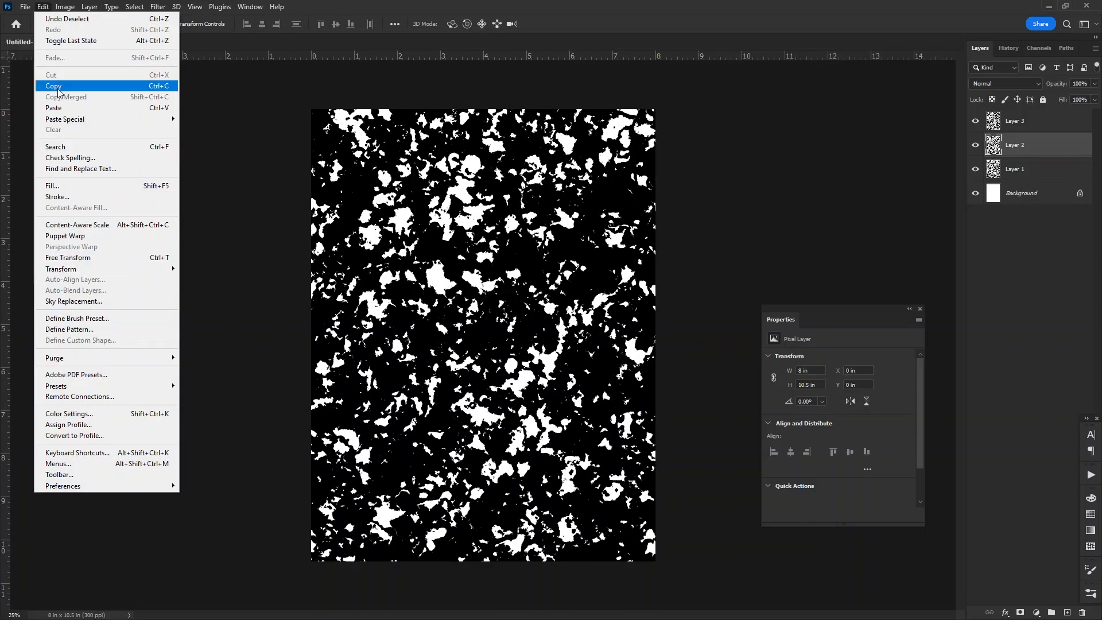
mouse_move(95, 273)
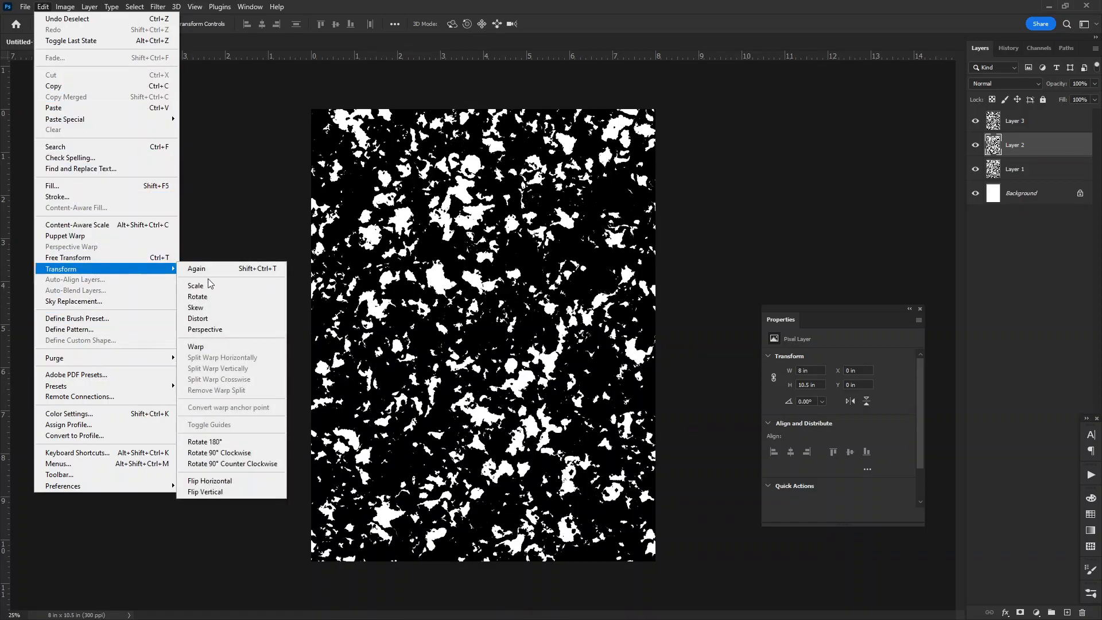
click(257, 450)
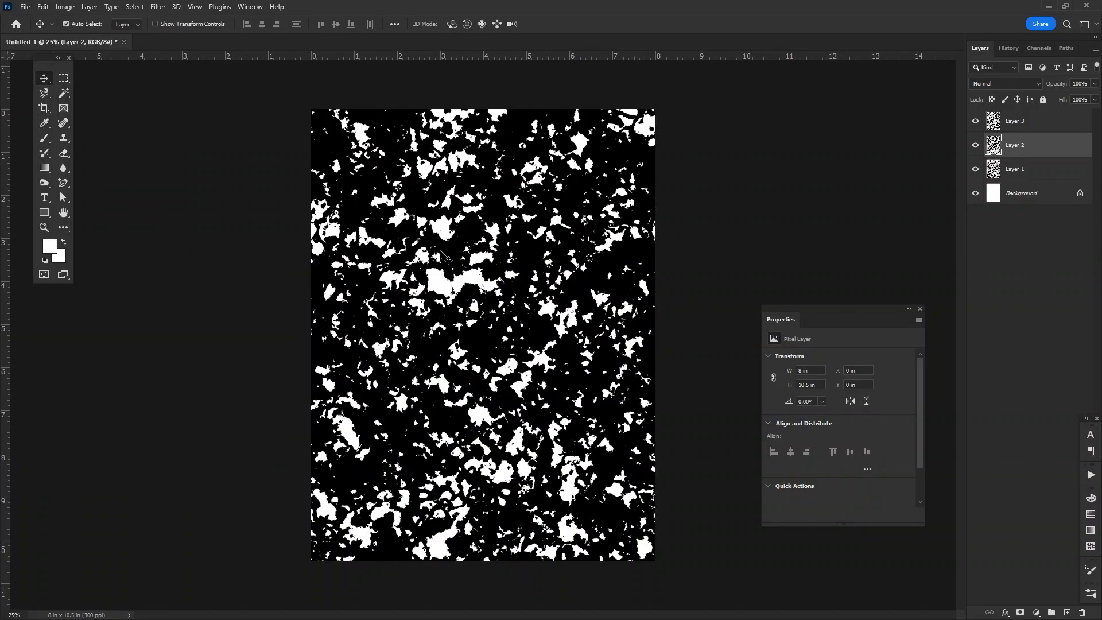
key(ctrl+z)
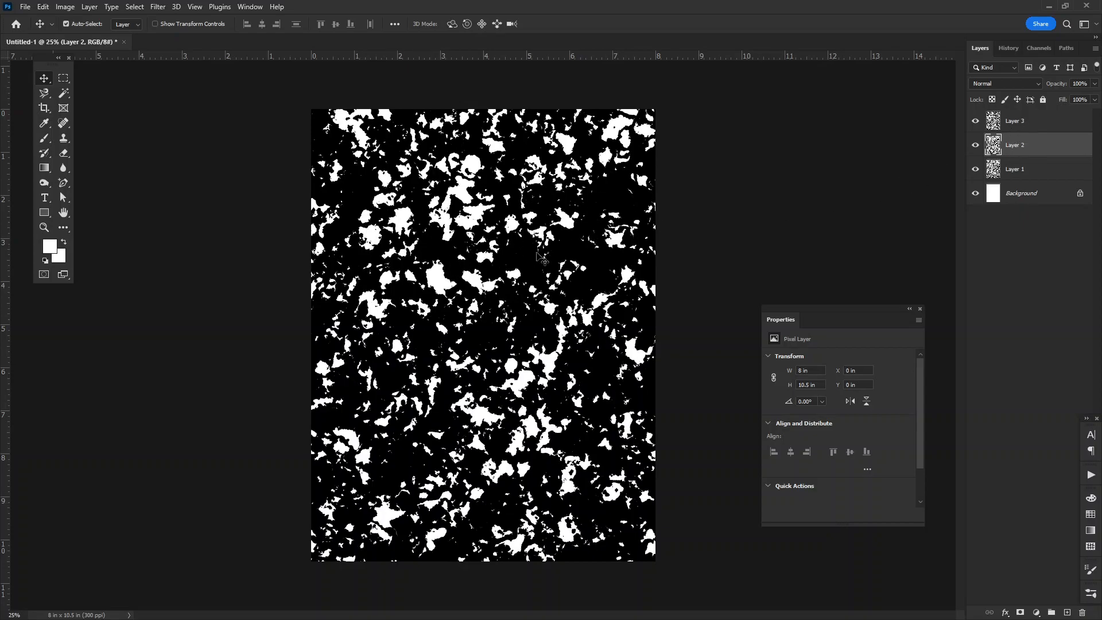
Erase freehand patches from the upper and lower areas of Layer 2 with the 190 px Eraser, undoing the first trial strokes
click(64, 154)
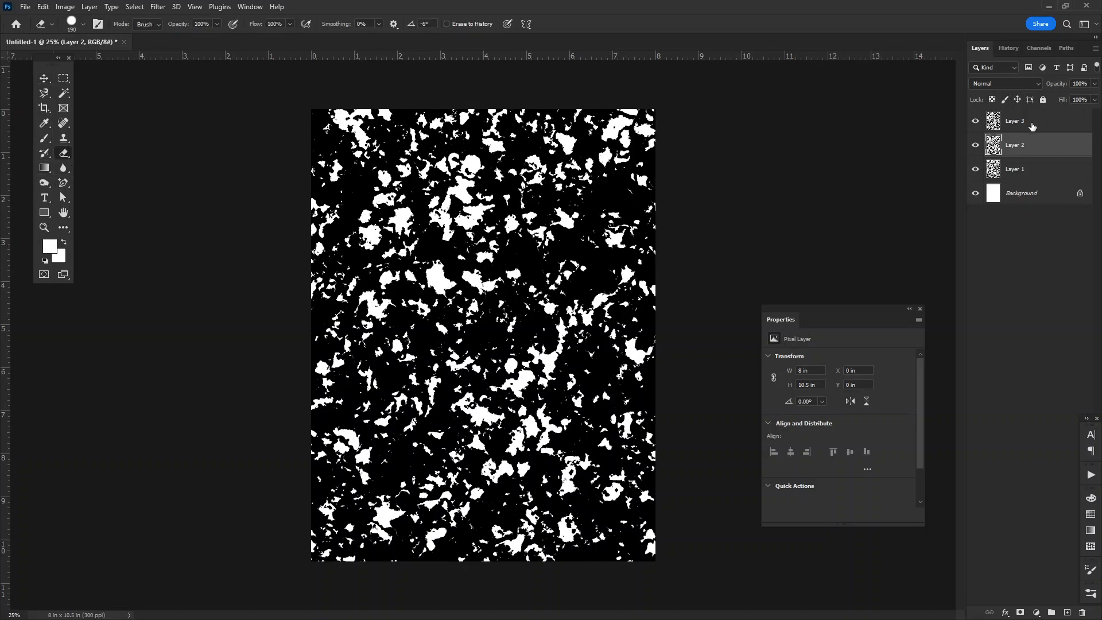
click(1034, 165)
click(1032, 150)
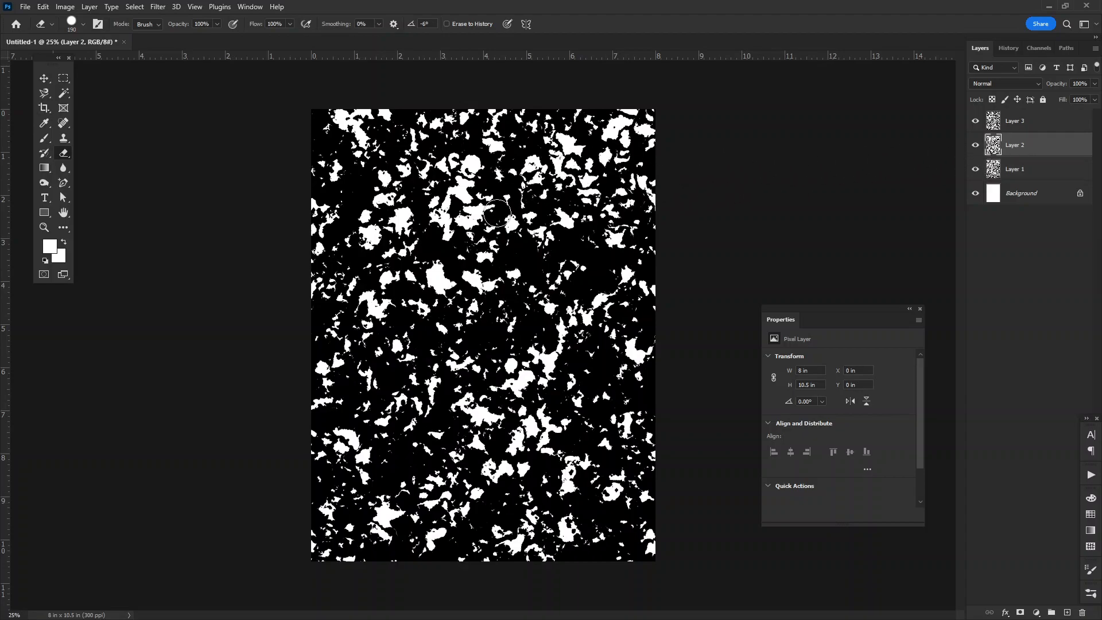
mouse_move(599, 237)
mouse_down()
mouse_move(410, 312)
mouse_move(574, 391)
mouse_move(588, 427)
mouse_move(599, 400)
mouse_move(314, 290)
mouse_up()
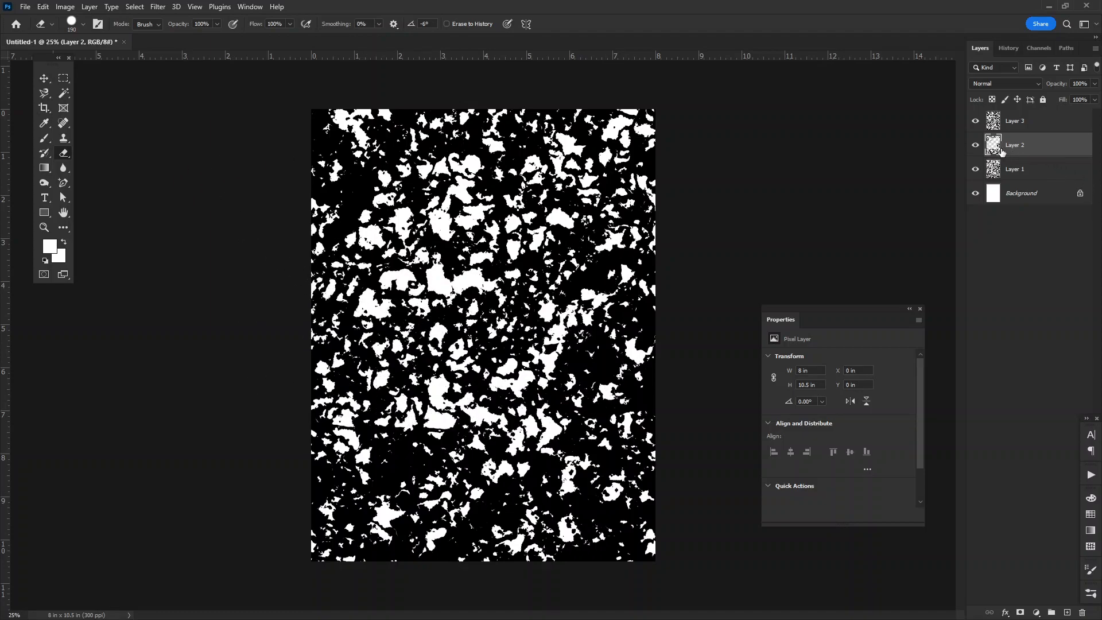
key(ctrl+z)
mouse_move(638, 184)
mouse_down()
mouse_move(464, 191)
mouse_move(317, 172)
mouse_move(343, 205)
mouse_move(335, 271)
mouse_move(373, 305)
mouse_up()
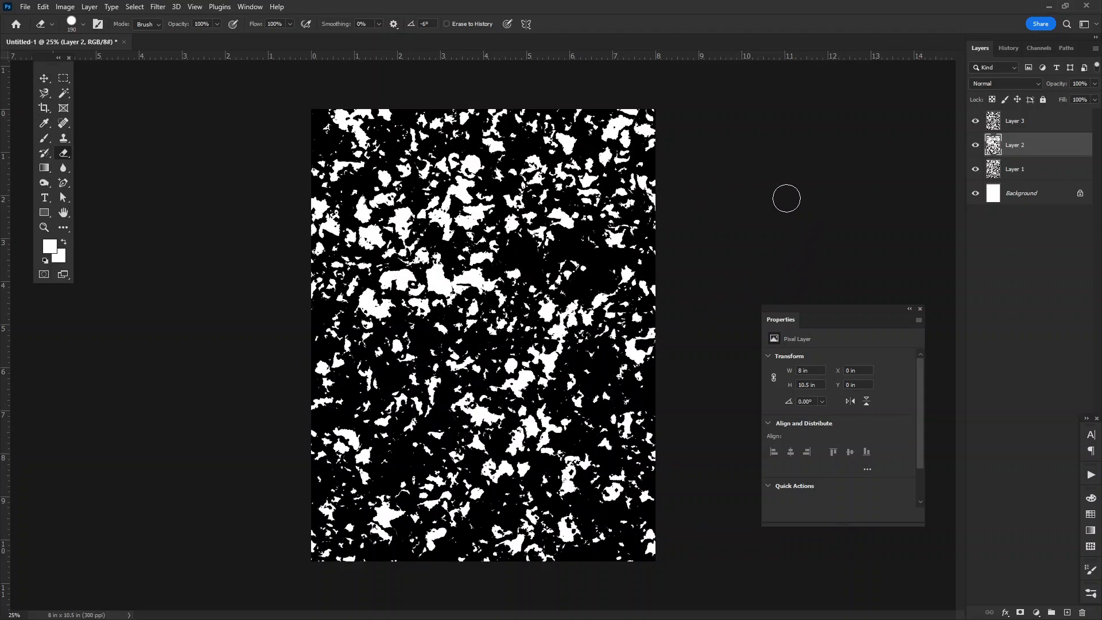
mouse_move(237, 414)
mouse_down()
mouse_move(593, 526)
mouse_move(574, 529)
mouse_move(553, 558)
mouse_move(667, 570)
mouse_move(596, 513)
mouse_move(378, 472)
mouse_move(571, 442)
mouse_move(513, 348)
mouse_move(241, 411)
mouse_up()
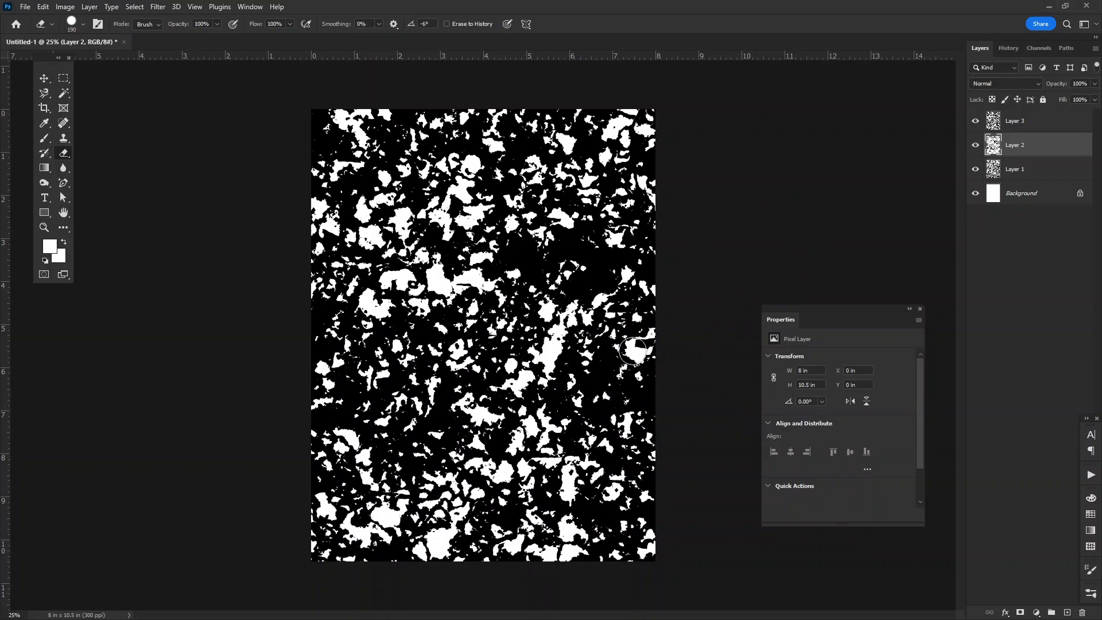
Try erasing a horizontal band across the middle of Layer 1 and undo the stroke
click(1049, 167)
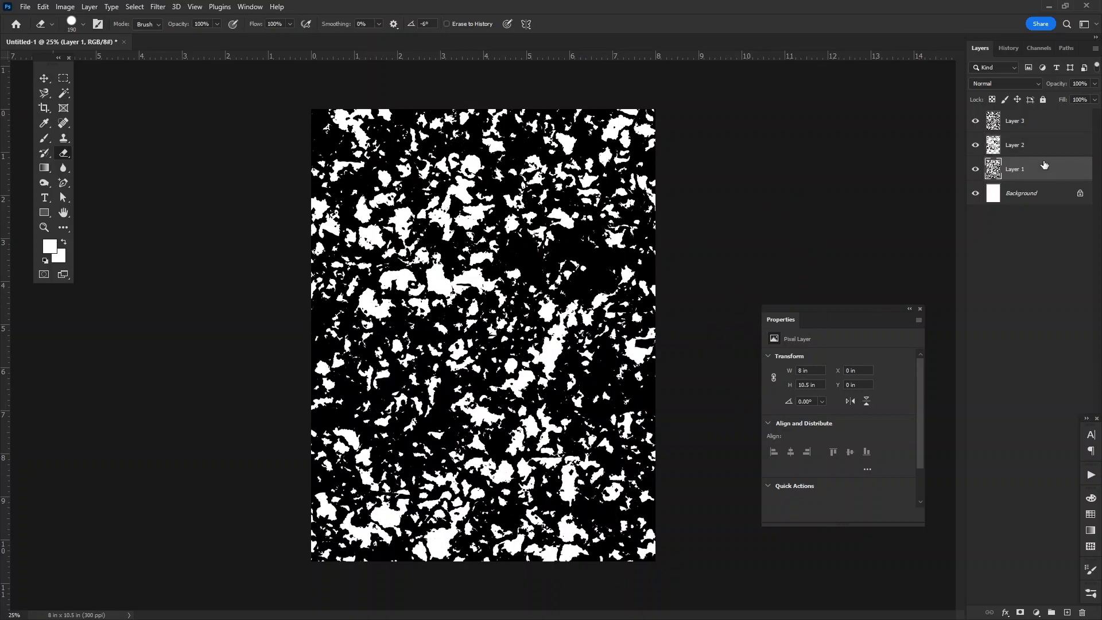
drag(454, 325, 625, 345)
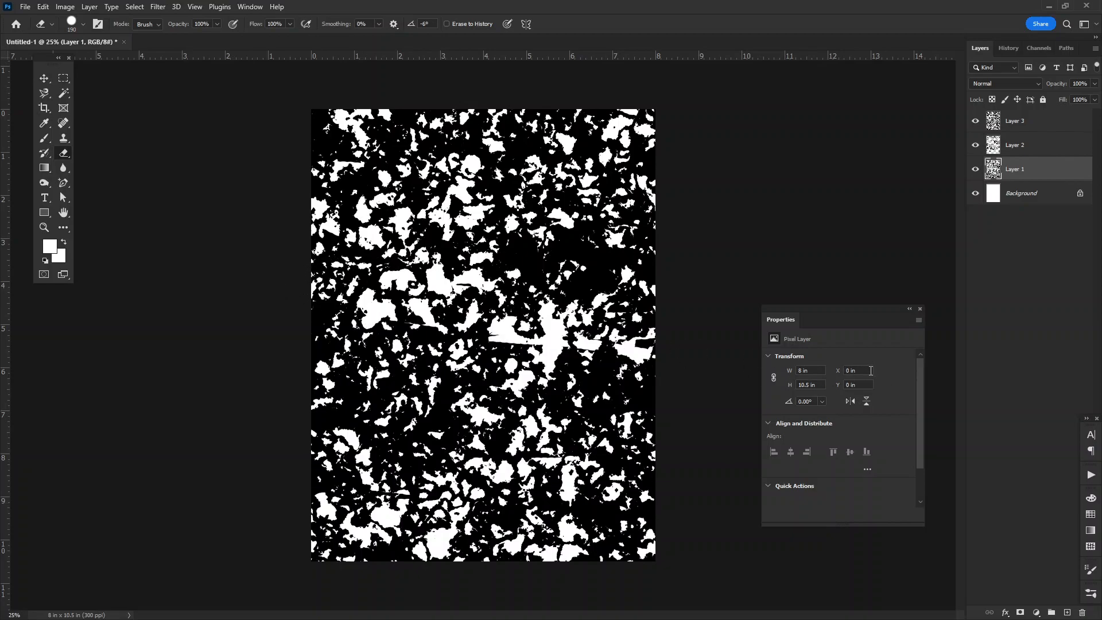
key(ctrl+z)
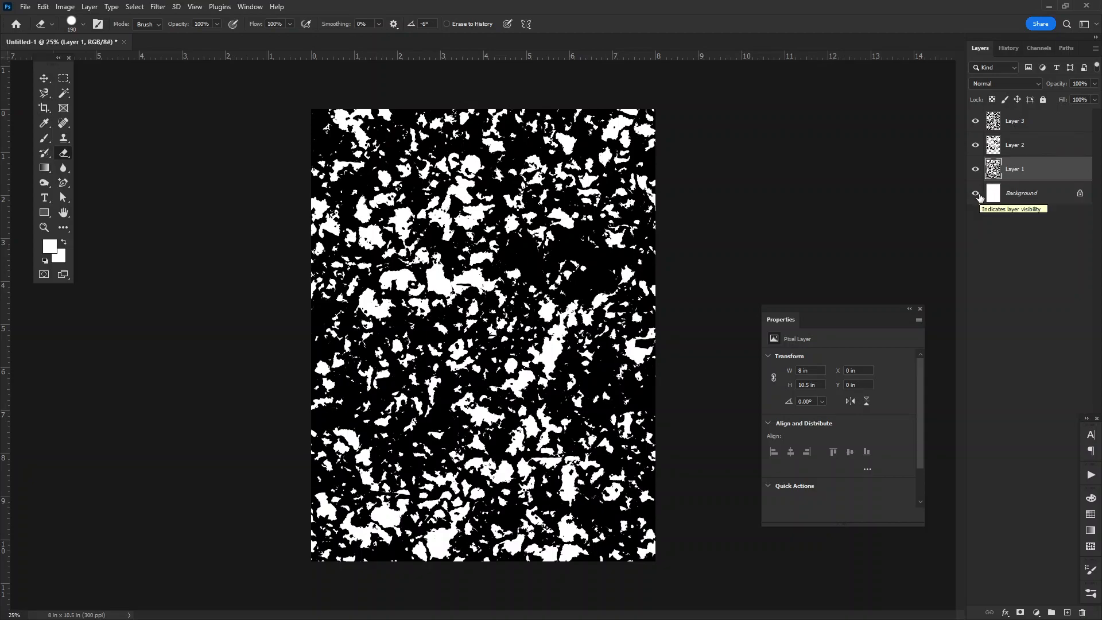
Merge Layer 1, Layer 2 and Layer 3 into a single layer, keeping the Background separate
shift+click(1020, 125)
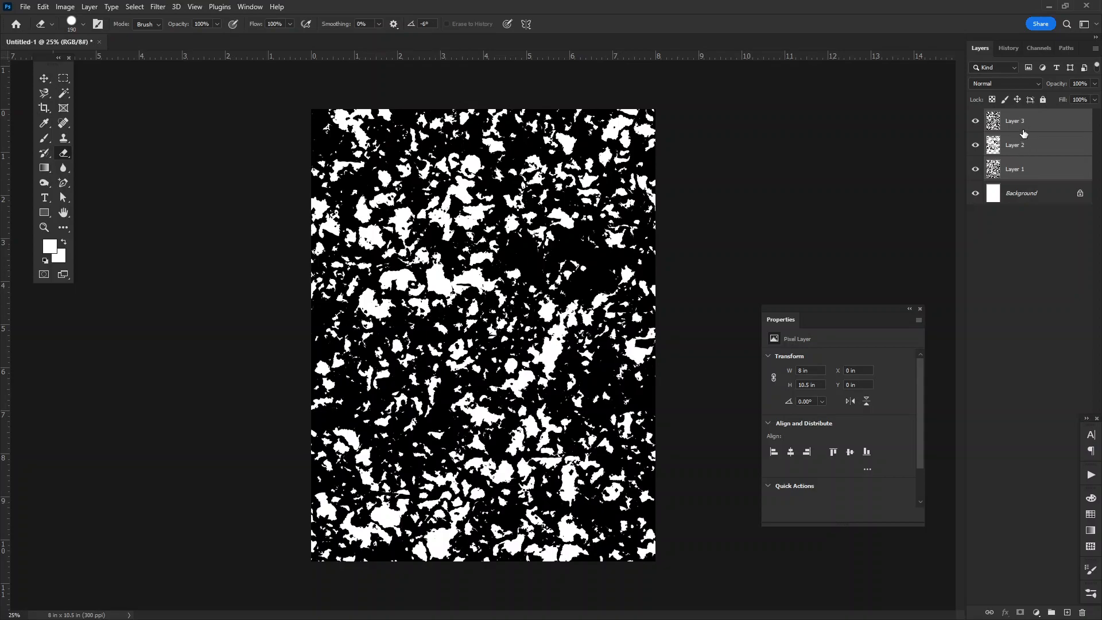
click(83, 8)
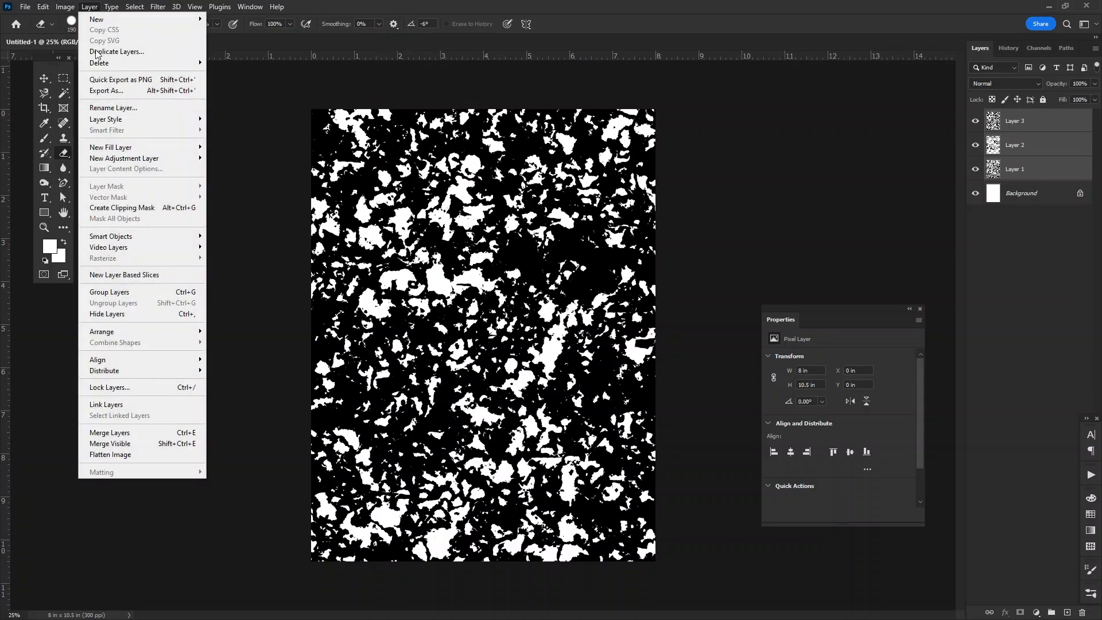
click(114, 432)
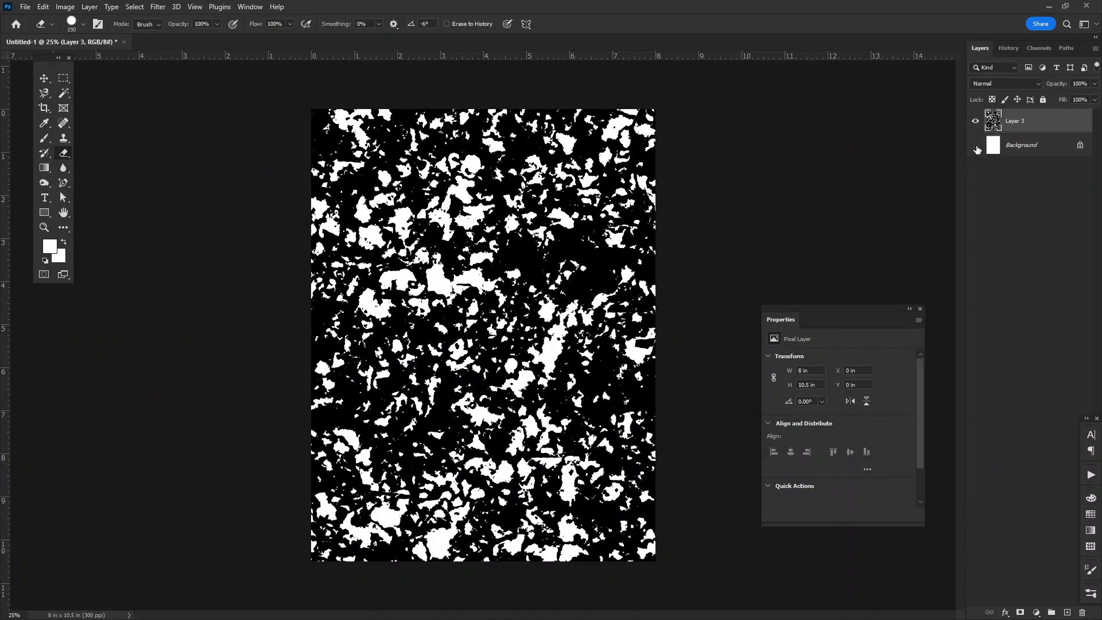
Hide and show the Background layer to check the transparent gaps in the merged texture
click(976, 148)
click(976, 148)
click(977, 148)
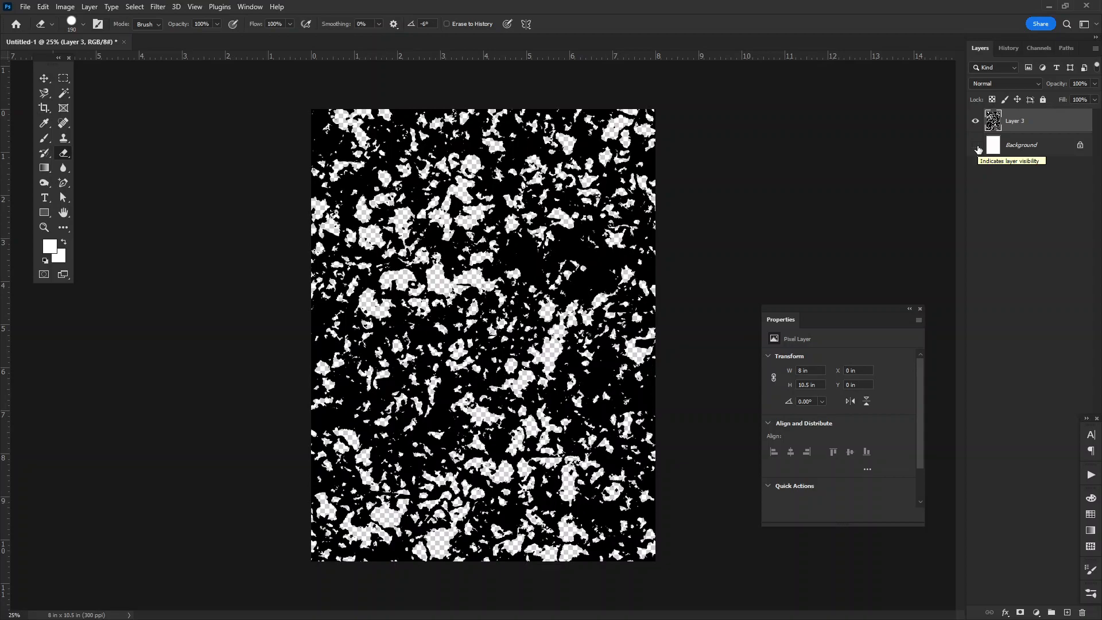
click(978, 148)
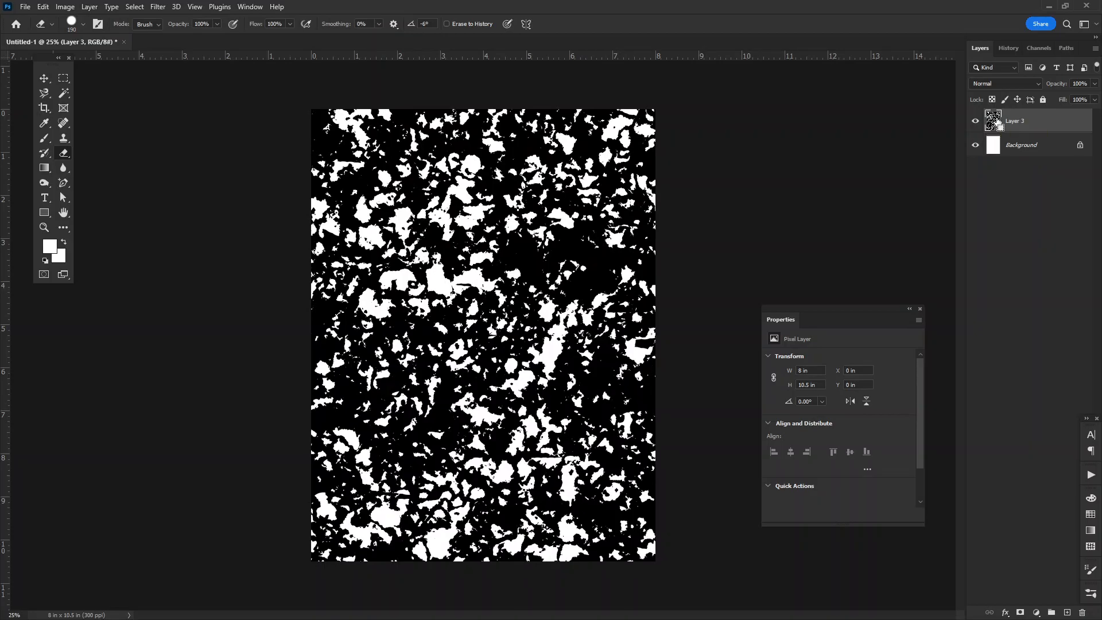
Load the merged texture layer's pixels as a selection and fill them with dark red (#850404) at 100% opacity
ctrl+click(996, 121)
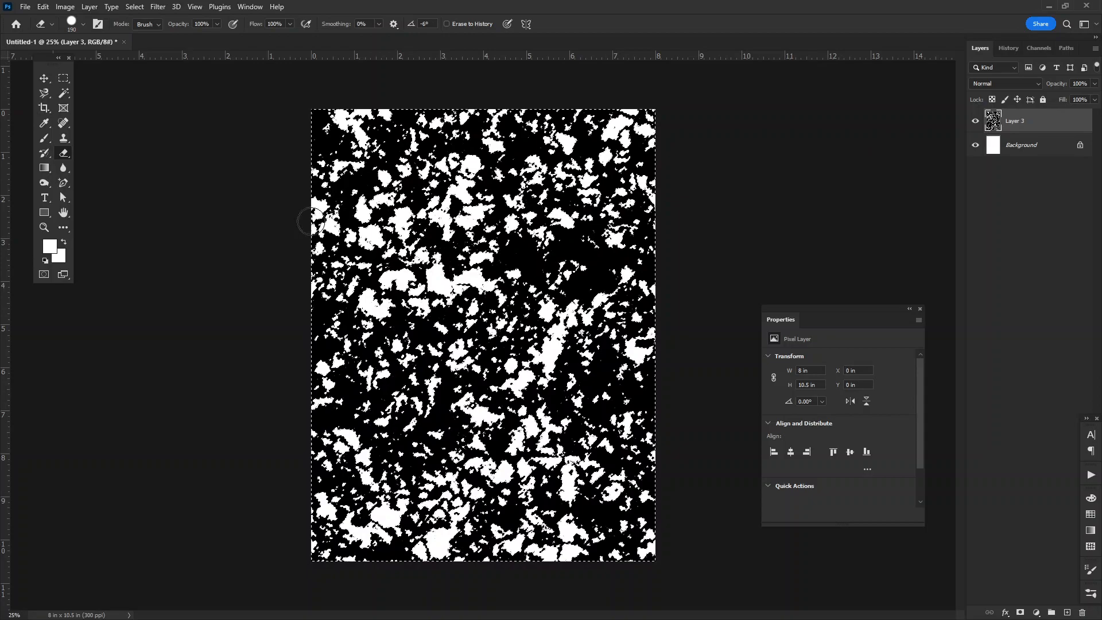
click(49, 247)
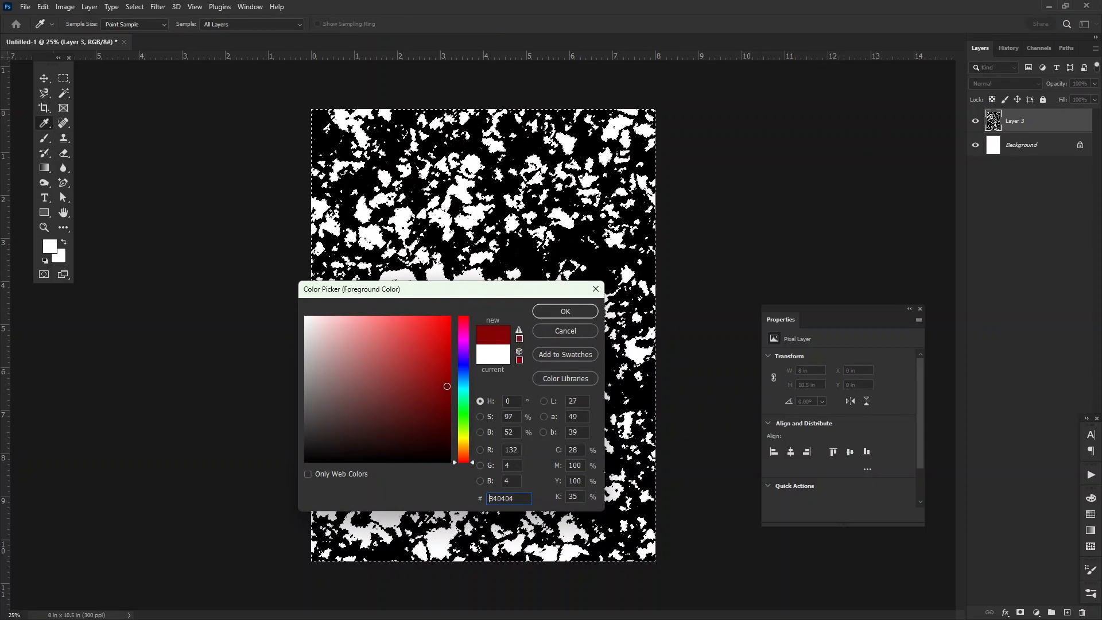
click(566, 311)
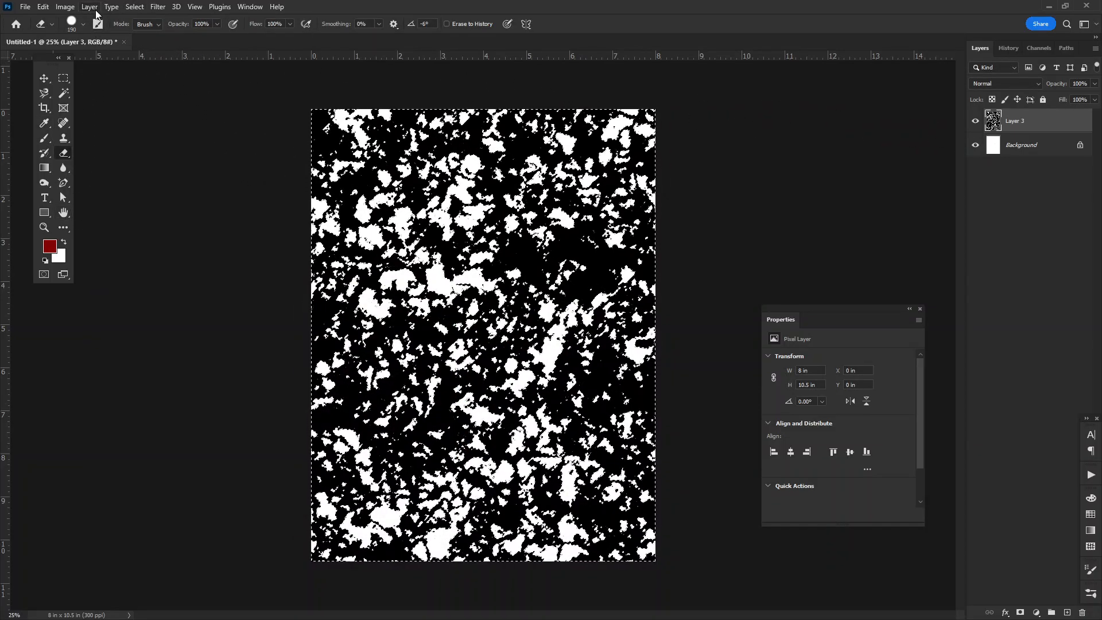
click(43, 7)
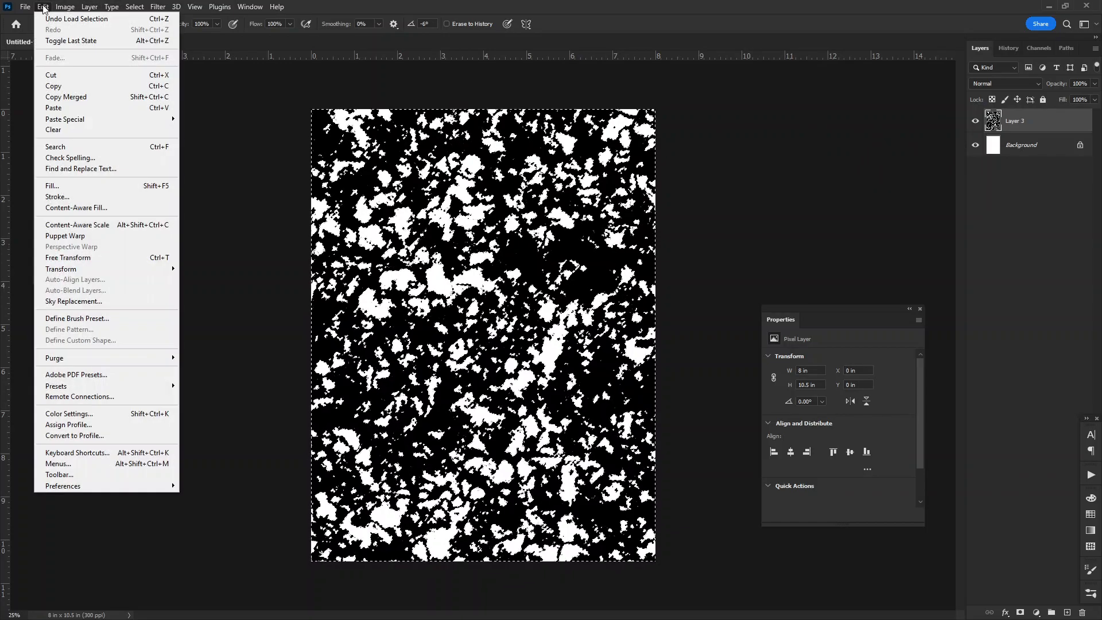
click(60, 186)
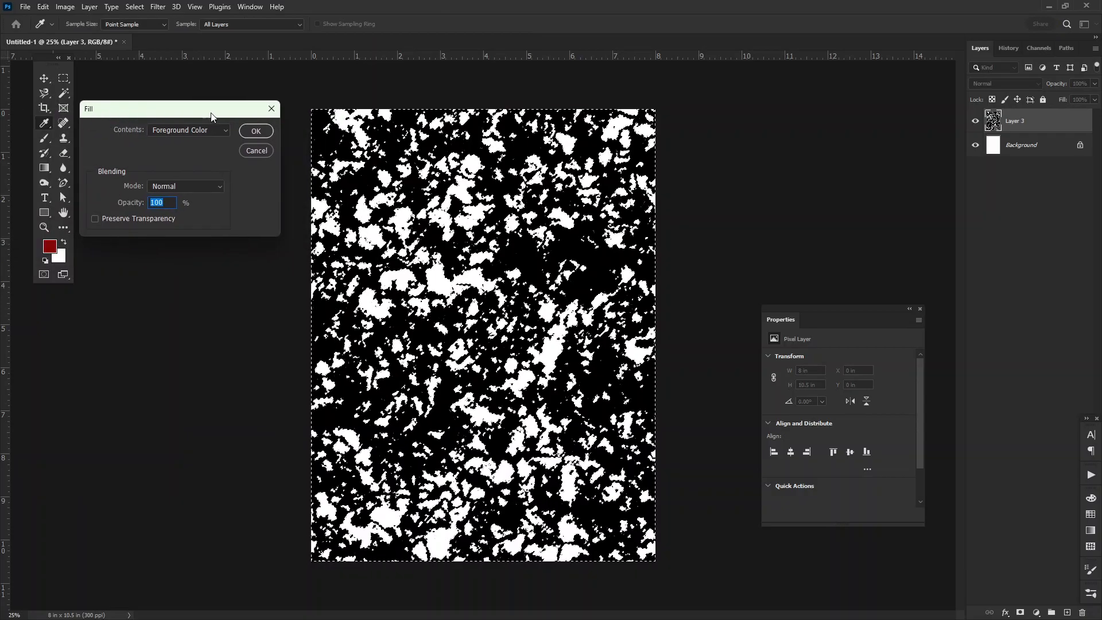
click(257, 132)
key(e)
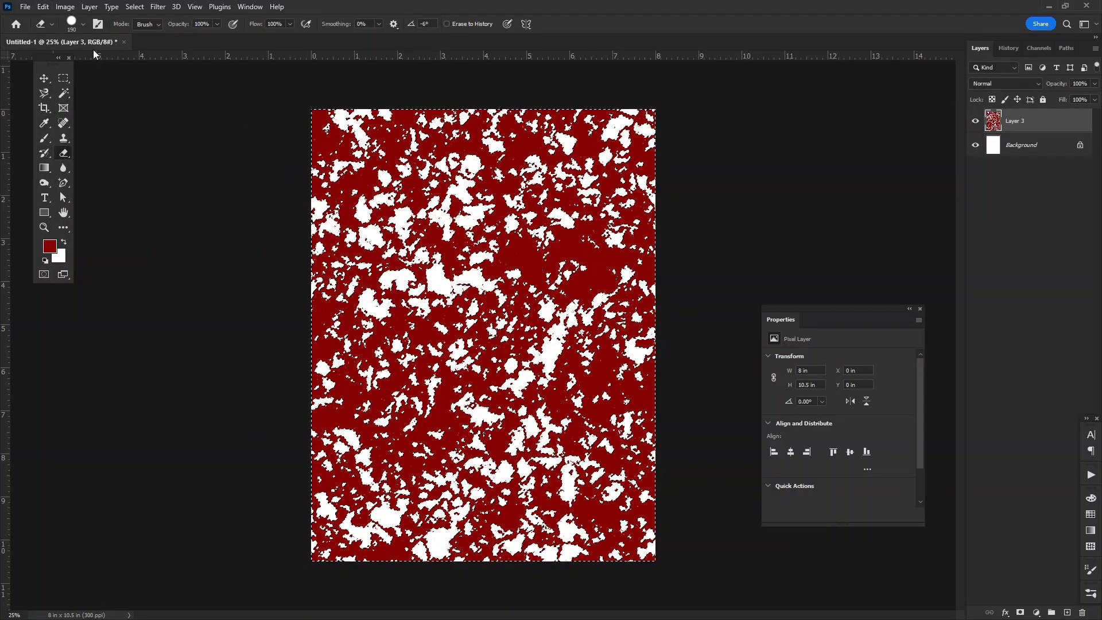
Set the foreground colour to blue (#0027d0) and fill the selected texture with it at 100% opacity
click(50, 247)
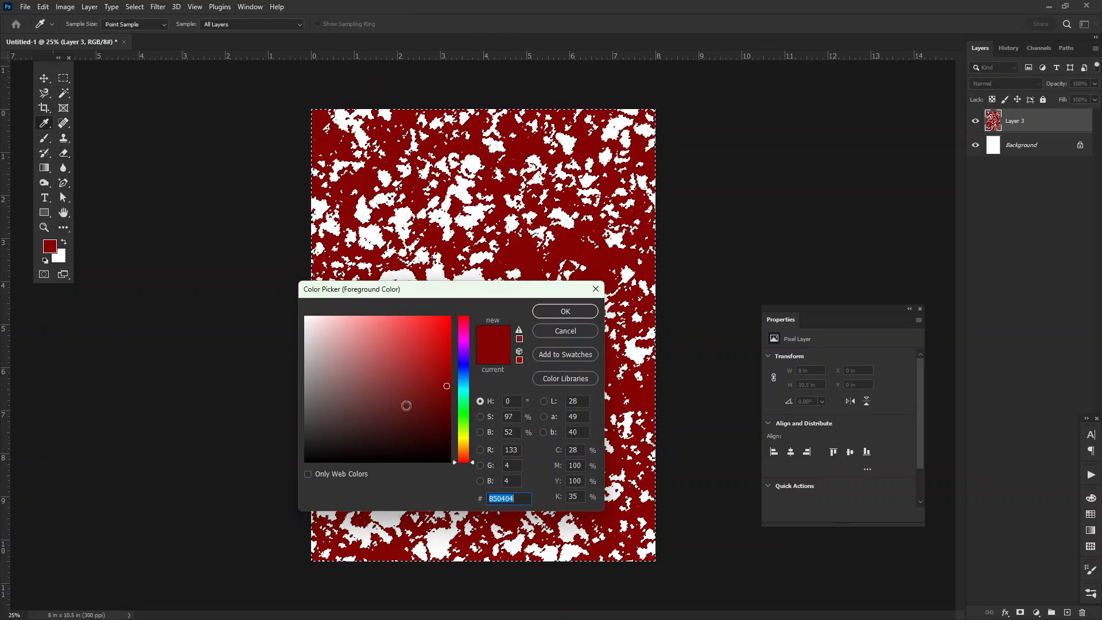
click(465, 369)
click(450, 343)
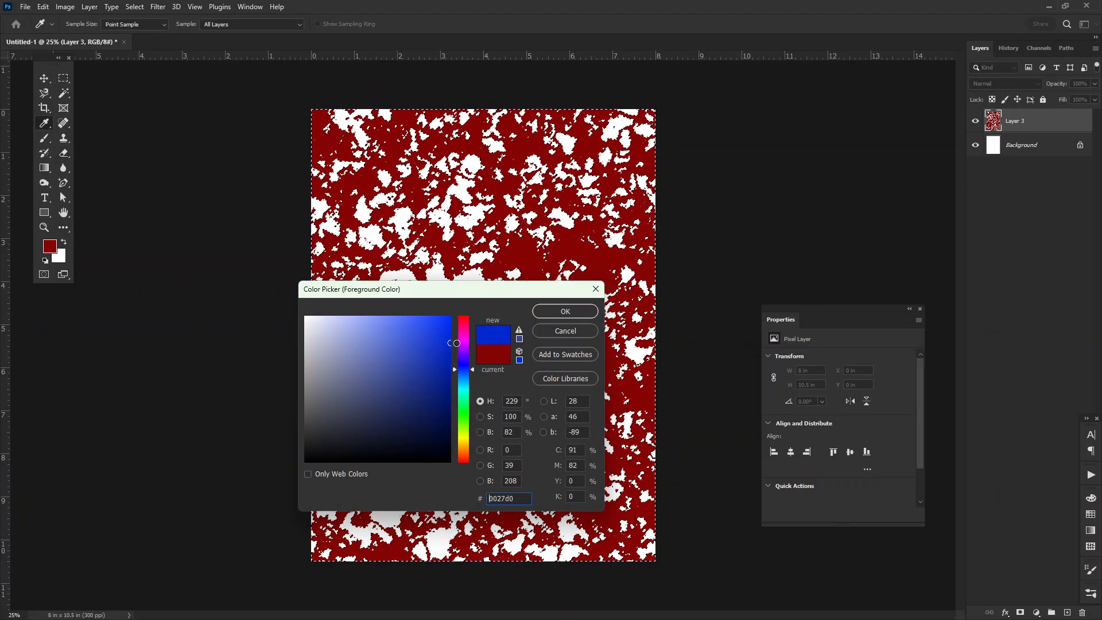
click(563, 311)
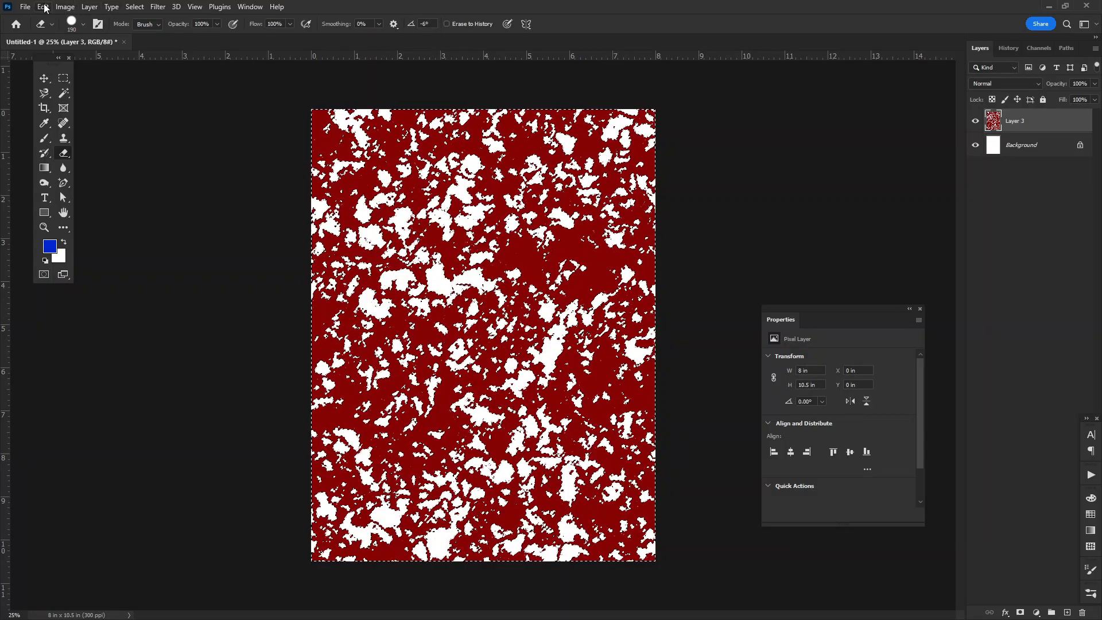
click(43, 6)
click(63, 185)
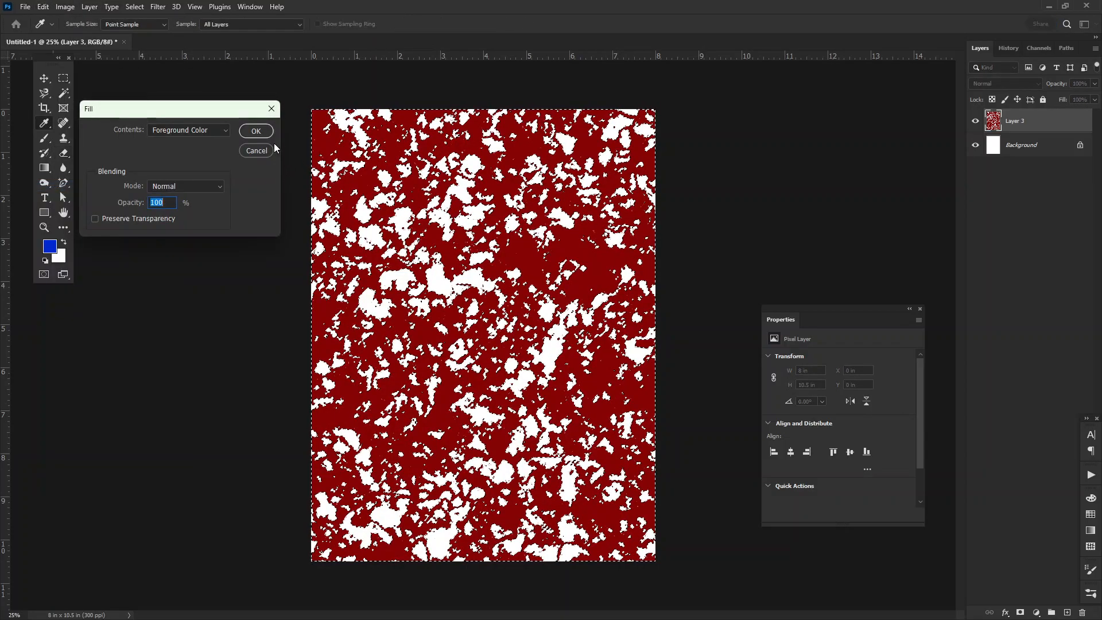
click(256, 132)
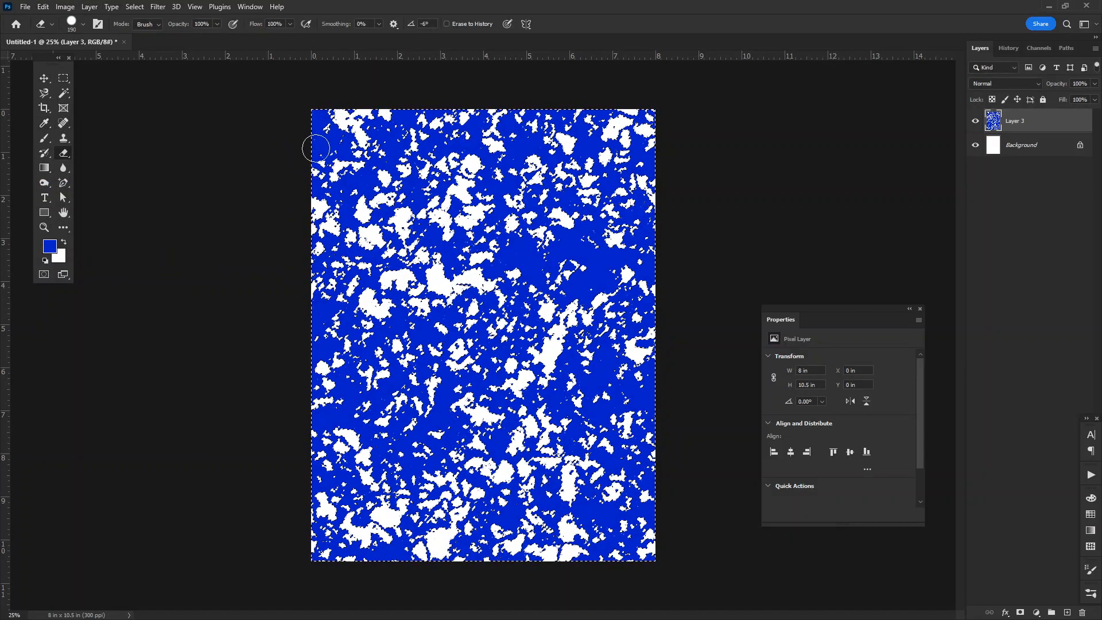
Recolour the texture with Hue/Saturation at Hue +28, Saturation +2 and Lightness -34, and clear the selection
click(90, 6)
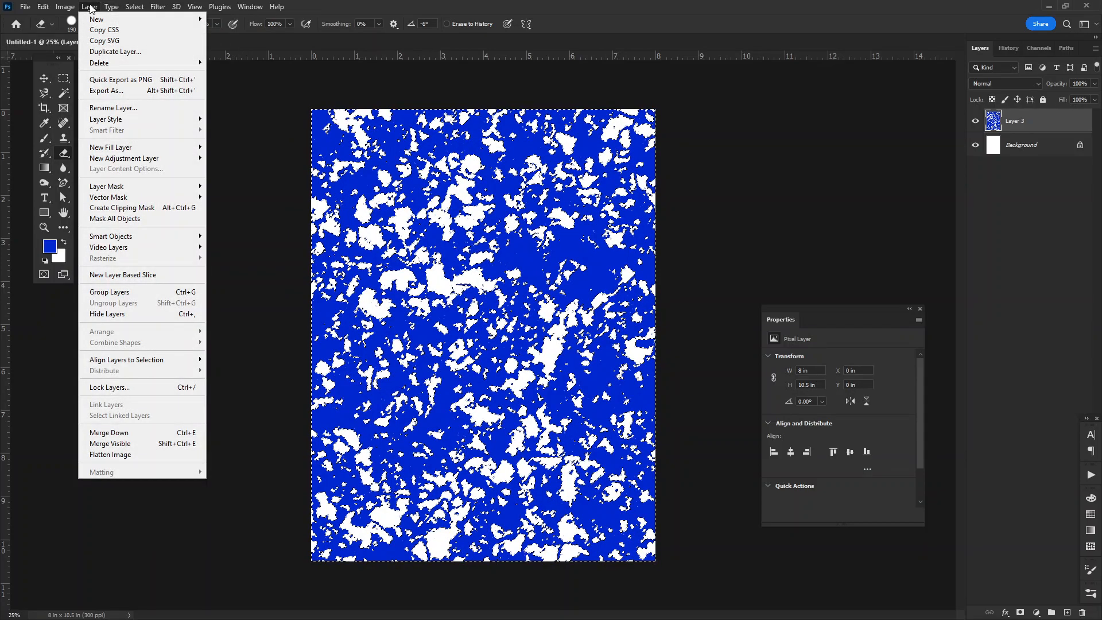
mouse_move(65, 7)
mouse_move(75, 38)
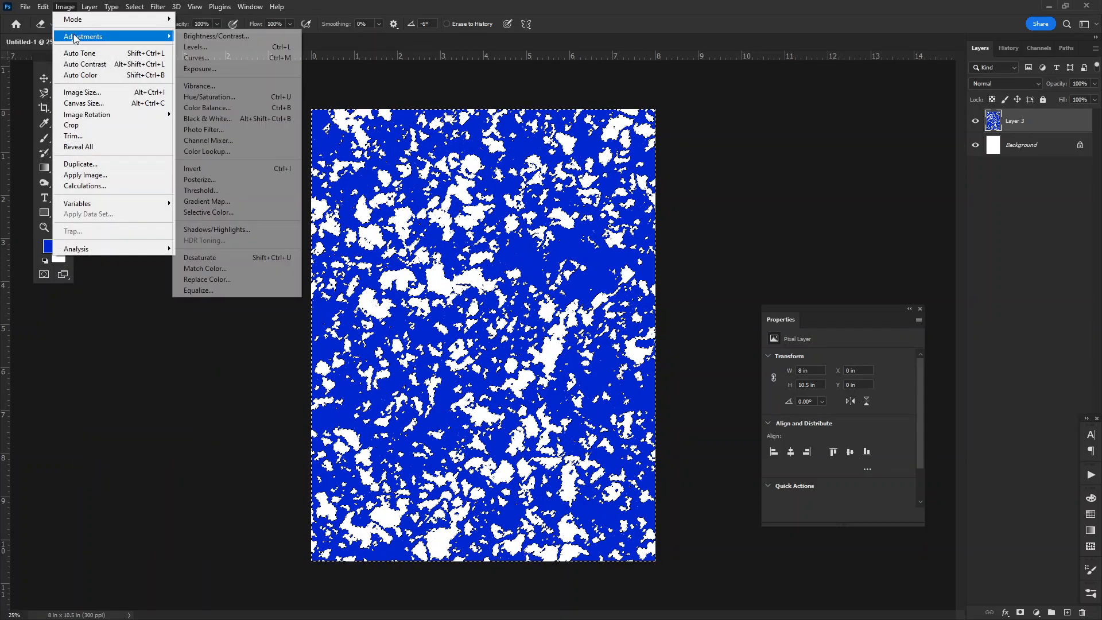
click(212, 97)
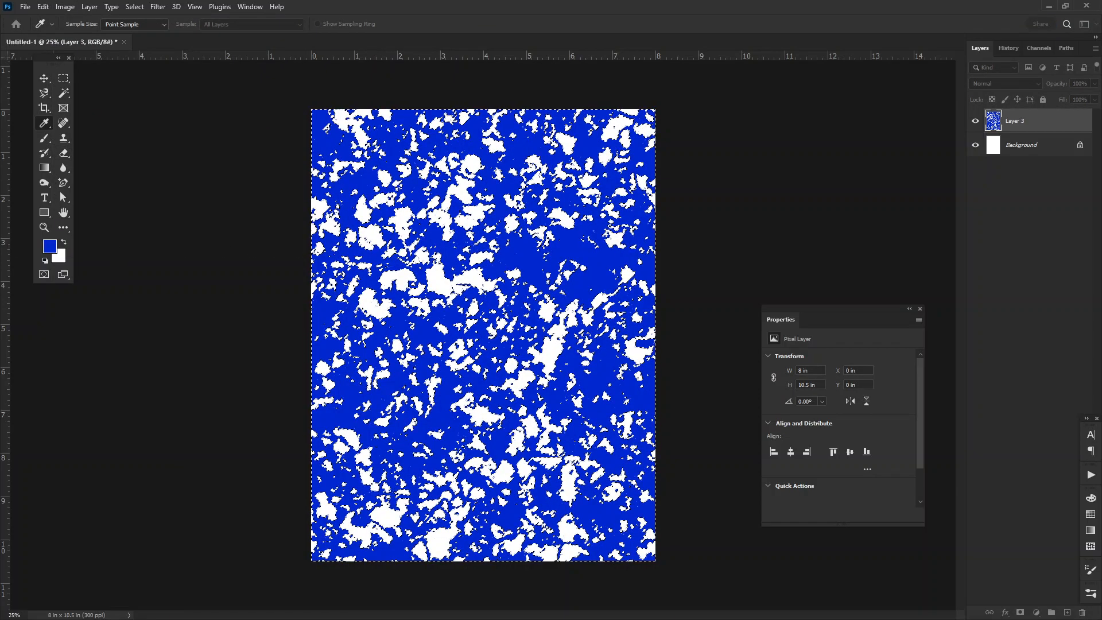
drag(168, 185, 162, 242)
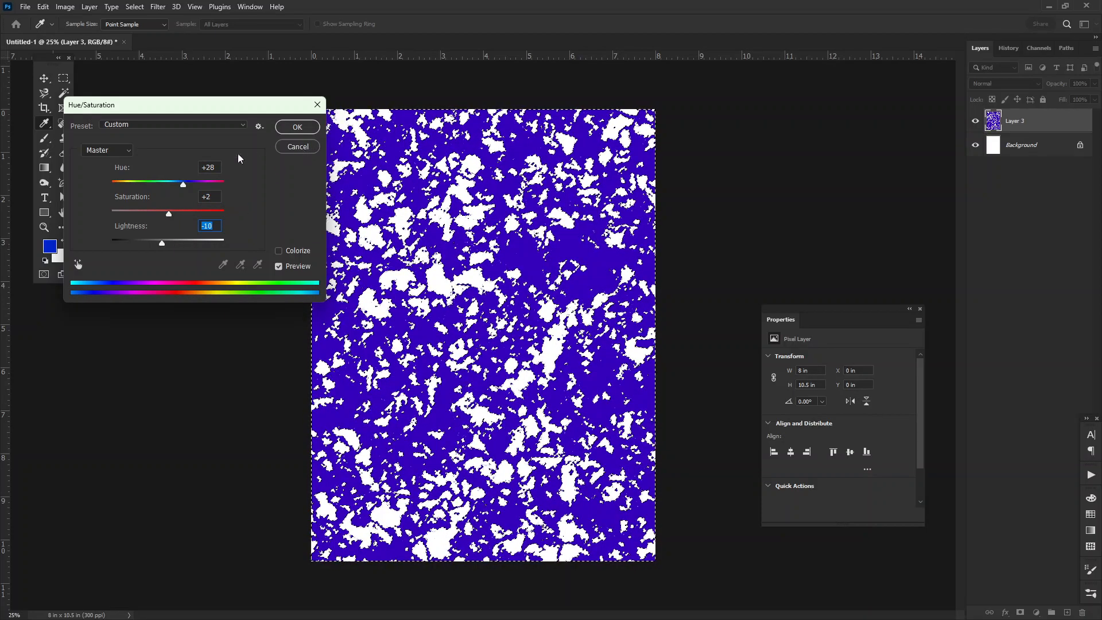
drag(163, 246, 150, 245)
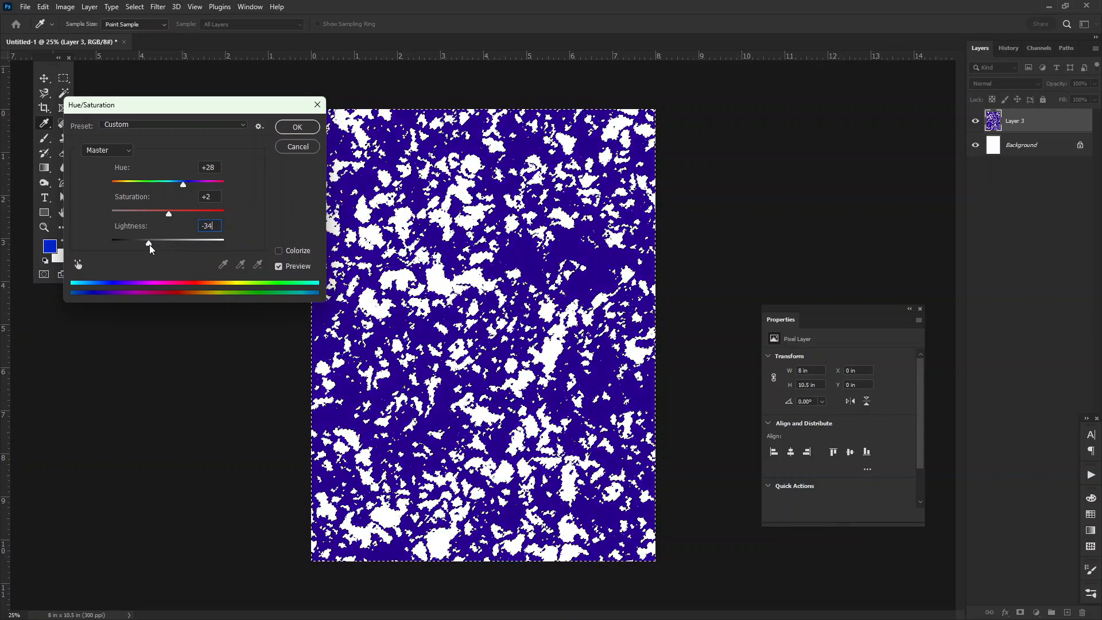
click(299, 127)
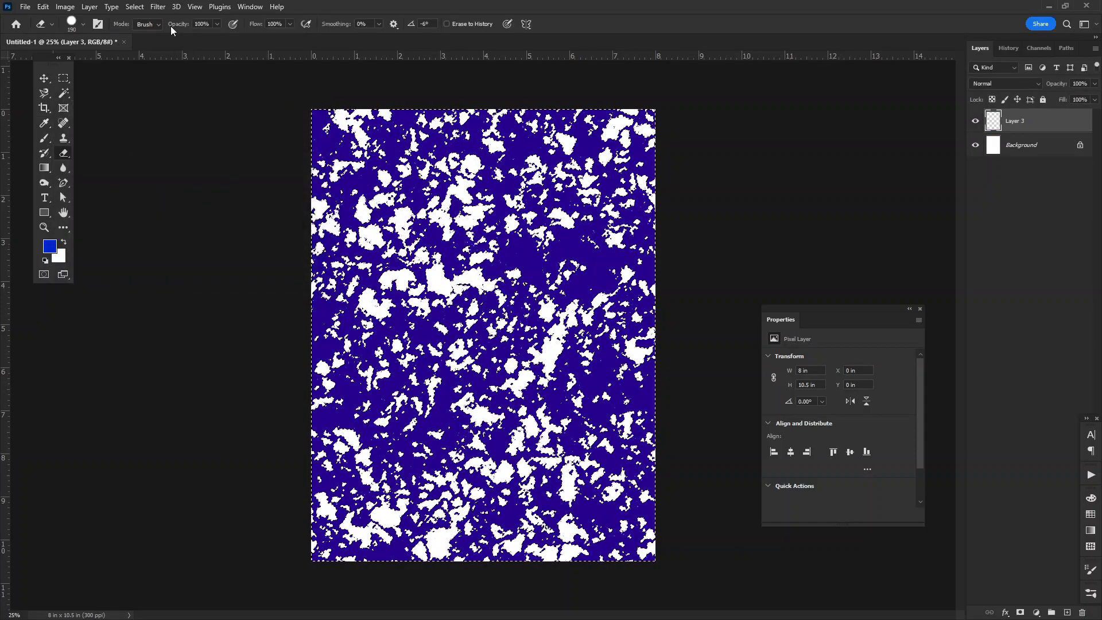
click(135, 6)
click(150, 29)
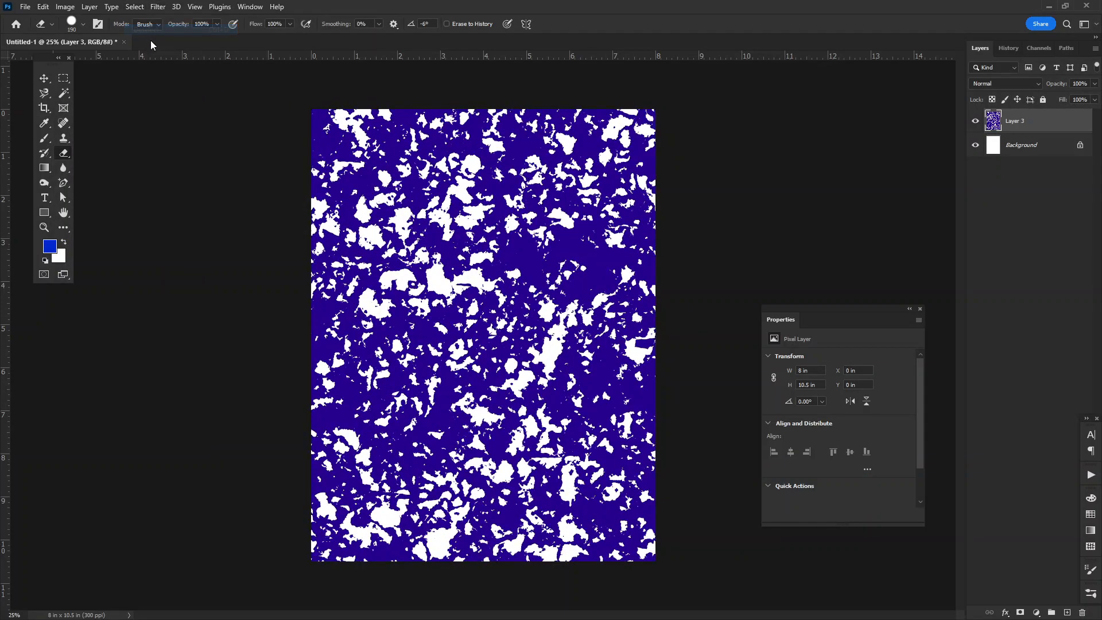
Draw a rectangle shape about 3.75 x 2.26 in across the upper middle of the cover
click(46, 213)
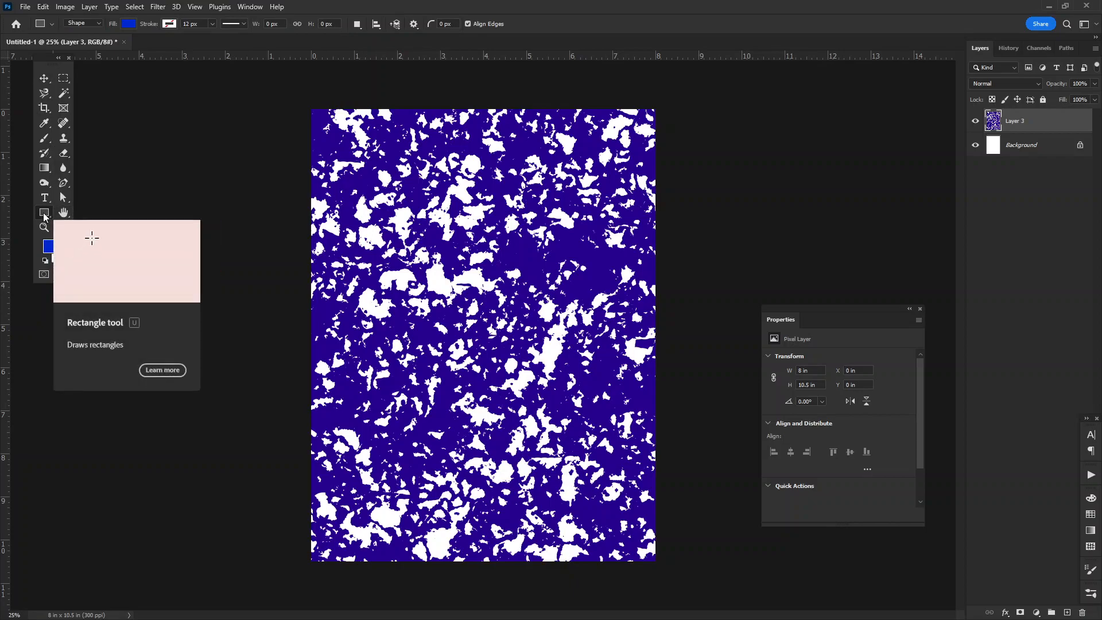
click(45, 216)
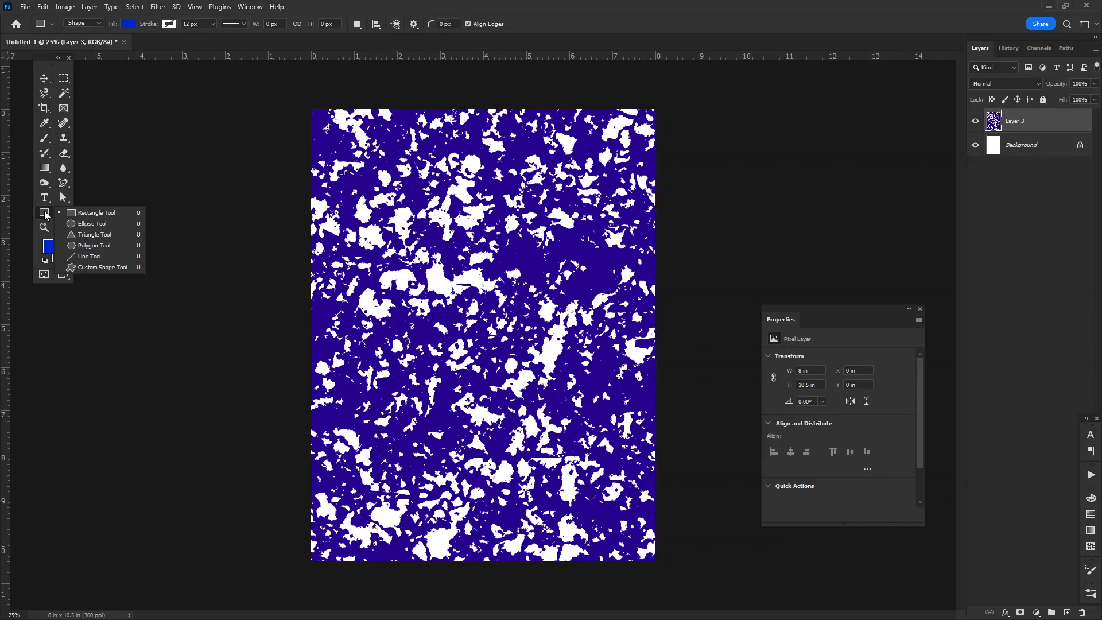
click(81, 213)
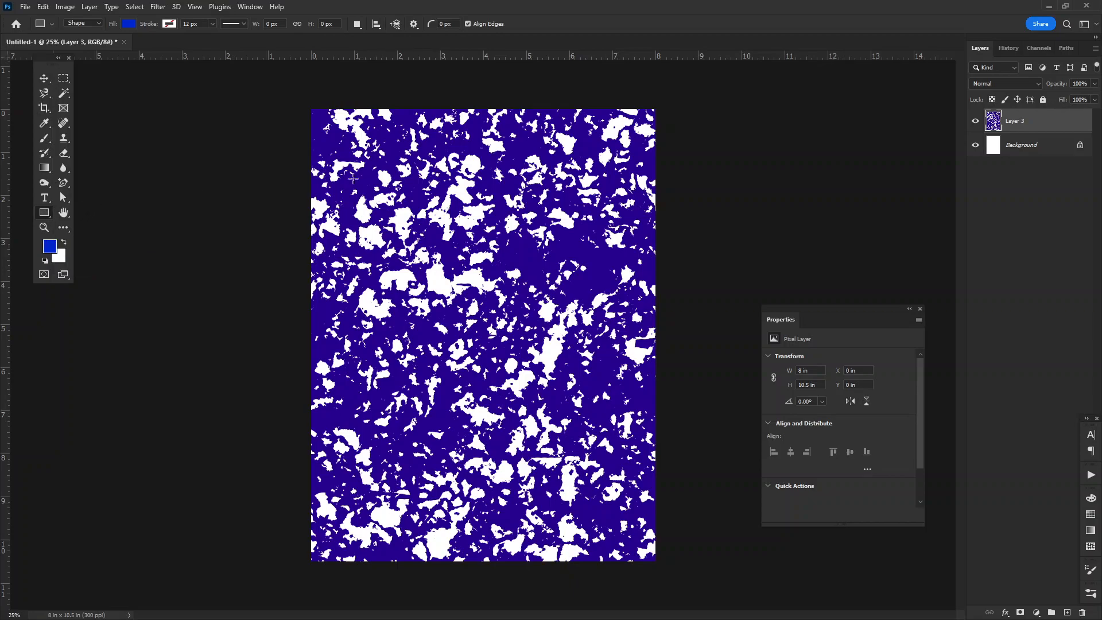
drag(408, 164, 569, 261)
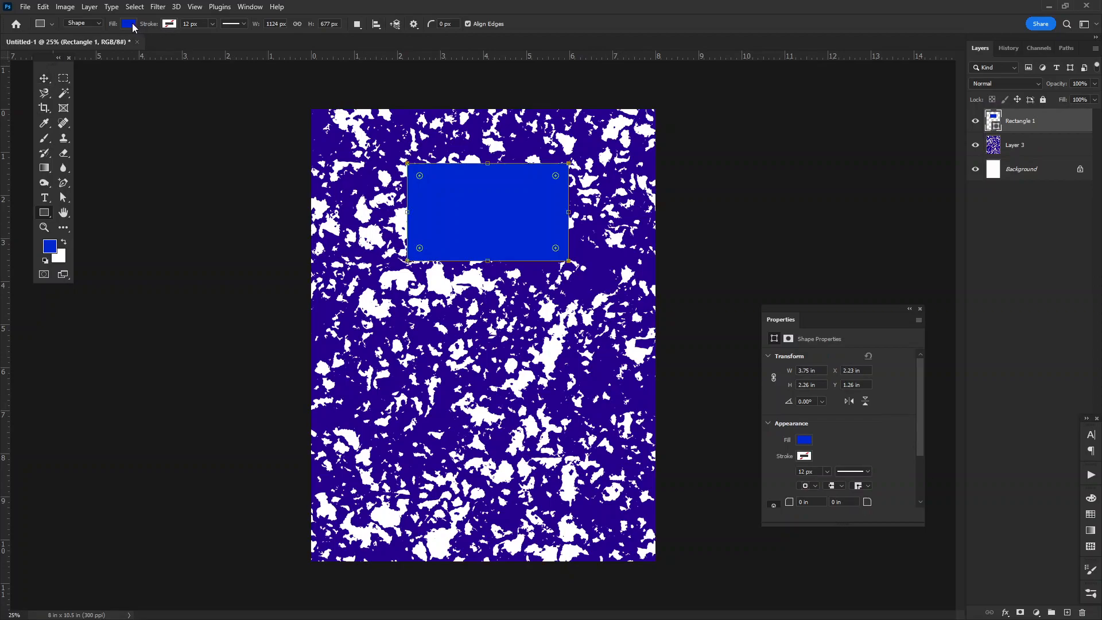
Give the rectangle a white fill and a black 10 px stroke
click(130, 24)
click(77, 84)
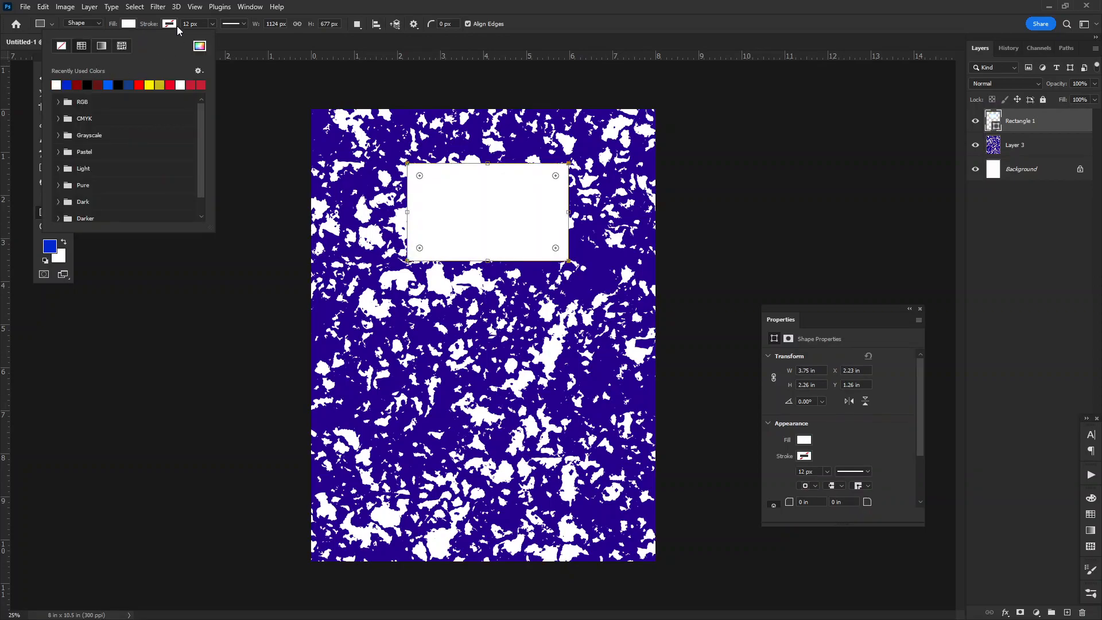
click(170, 24)
click(128, 85)
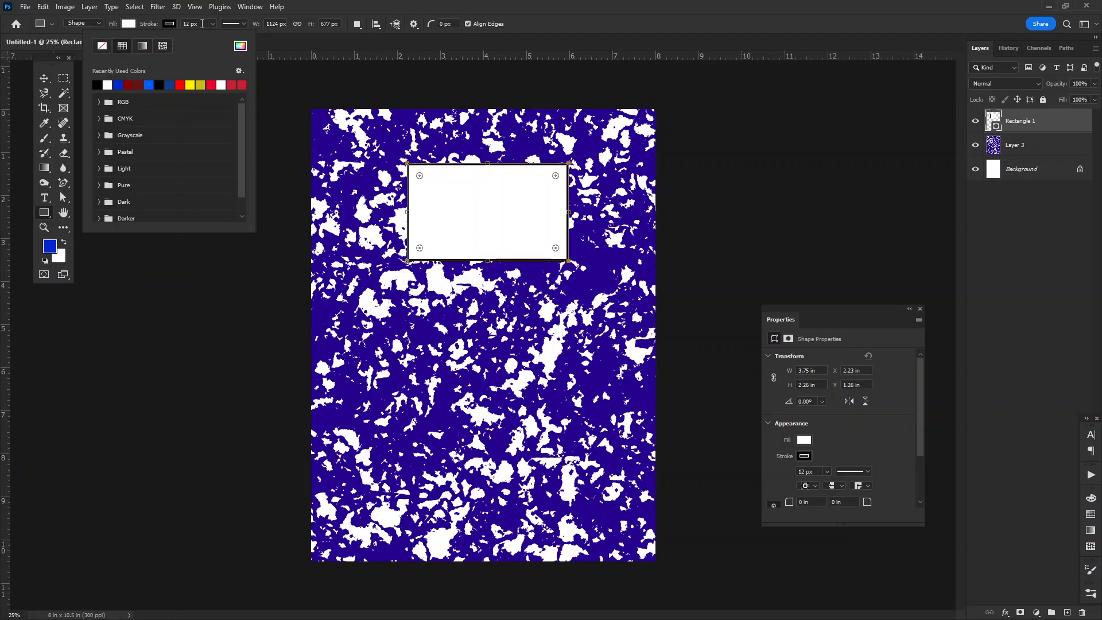
click(213, 24)
drag(211, 39, 209, 39)
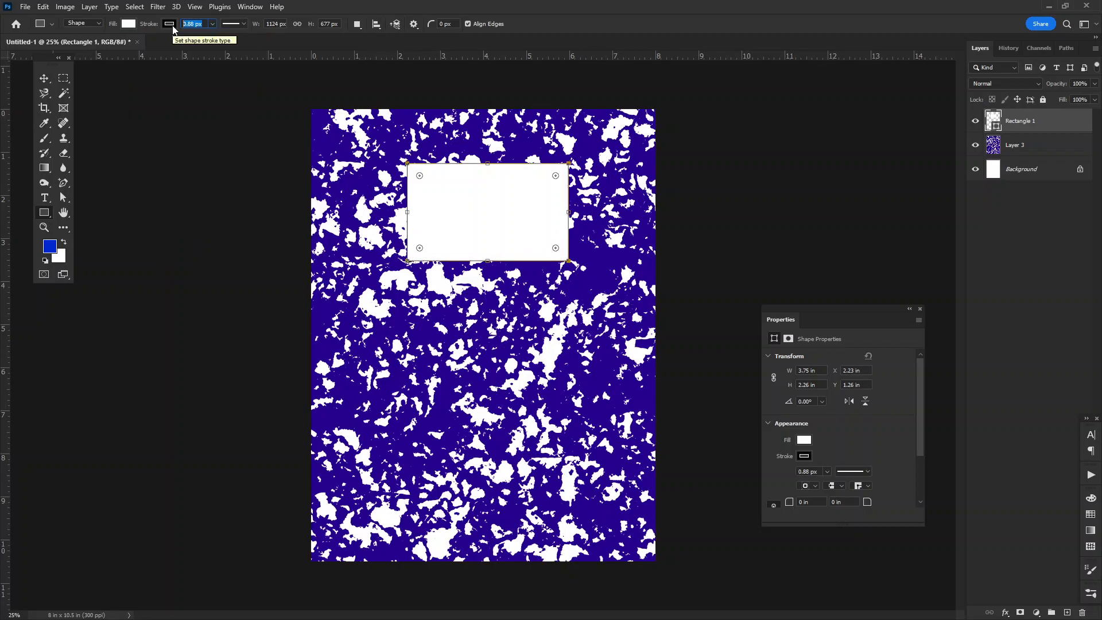
text(10)
key(Return)
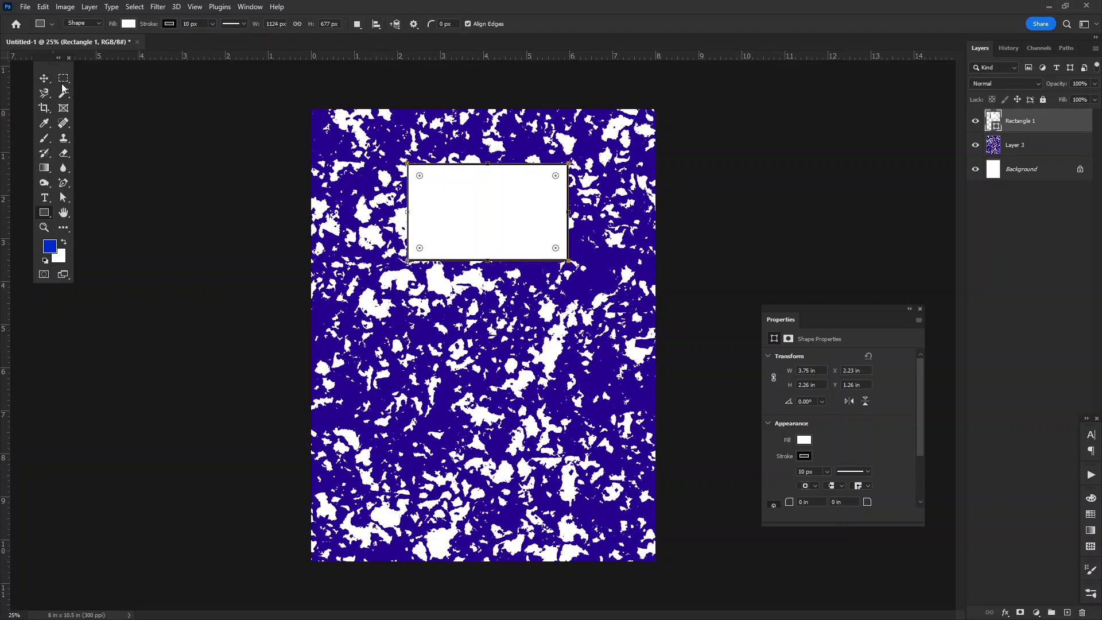
Enlarge the rectangle to about 4.38 x 2.64 in and centre it horizontally on the cover
click(44, 78)
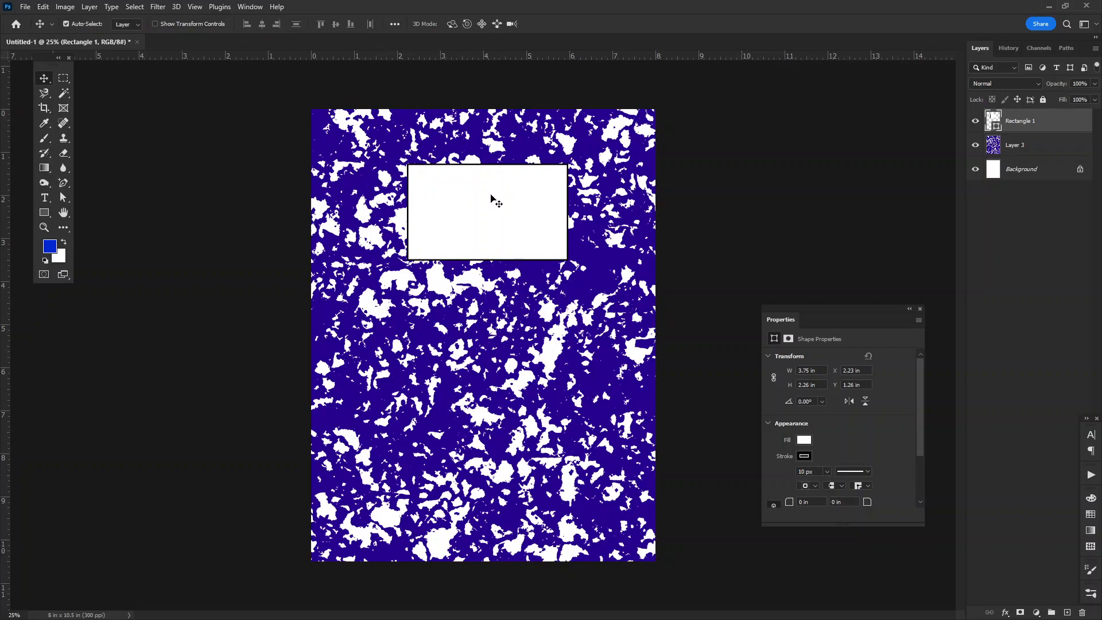
drag(494, 197, 484, 199)
drag(485, 195, 492, 195)
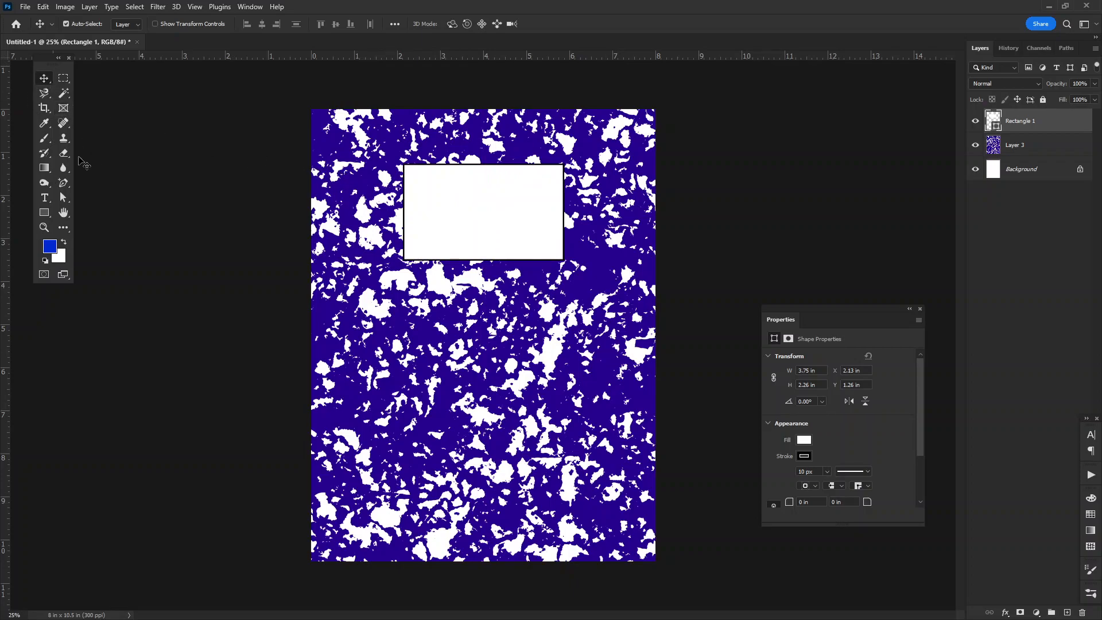
key(ctrl+t)
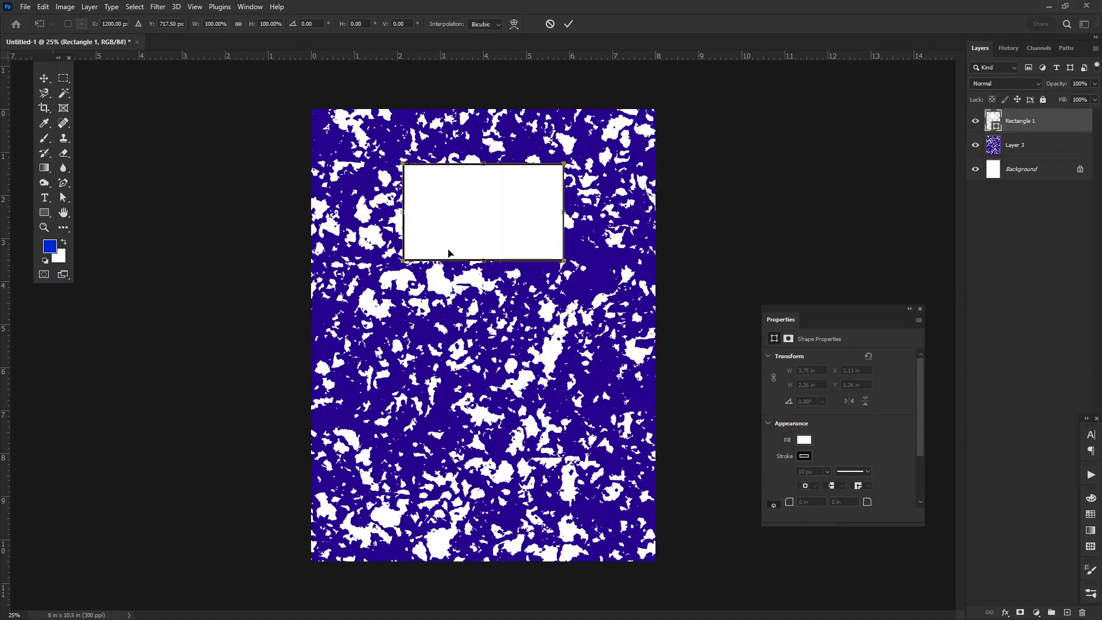
drag(403, 261, 376, 278)
drag(455, 240, 470, 237)
Round all four corners of the rectangle to a radius of about 0.5 in
click(43, 213)
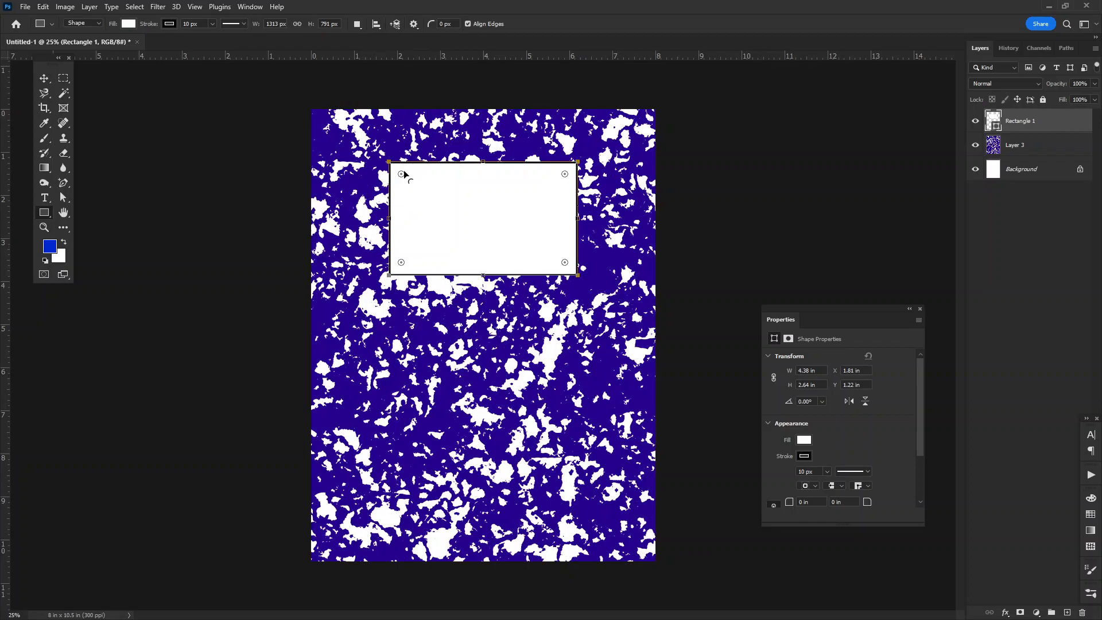
drag(403, 176, 409, 174)
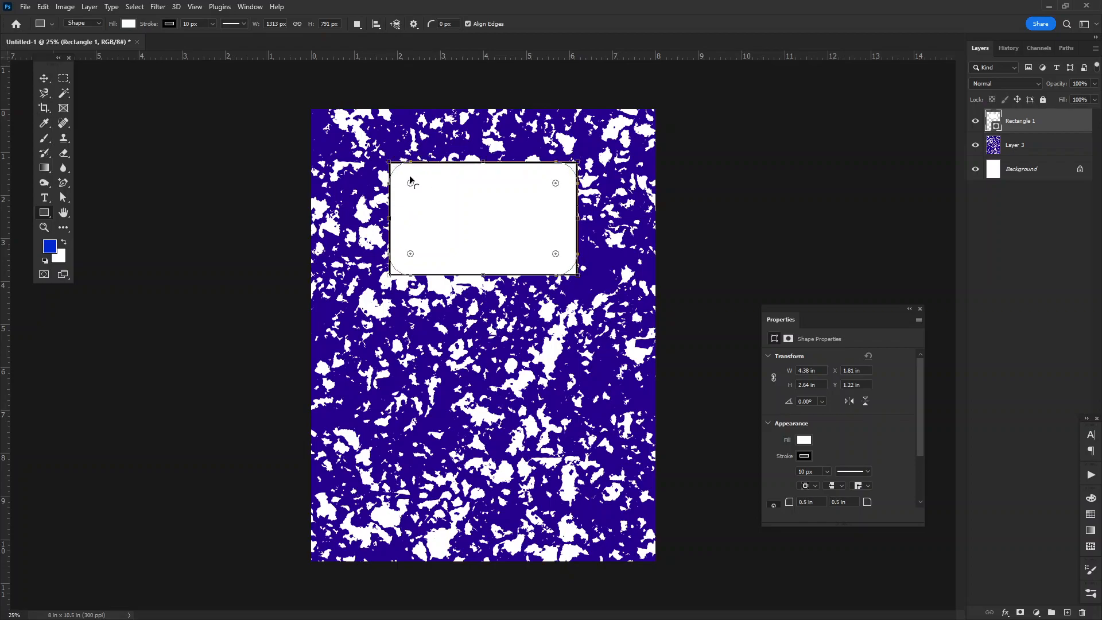
click(43, 79)
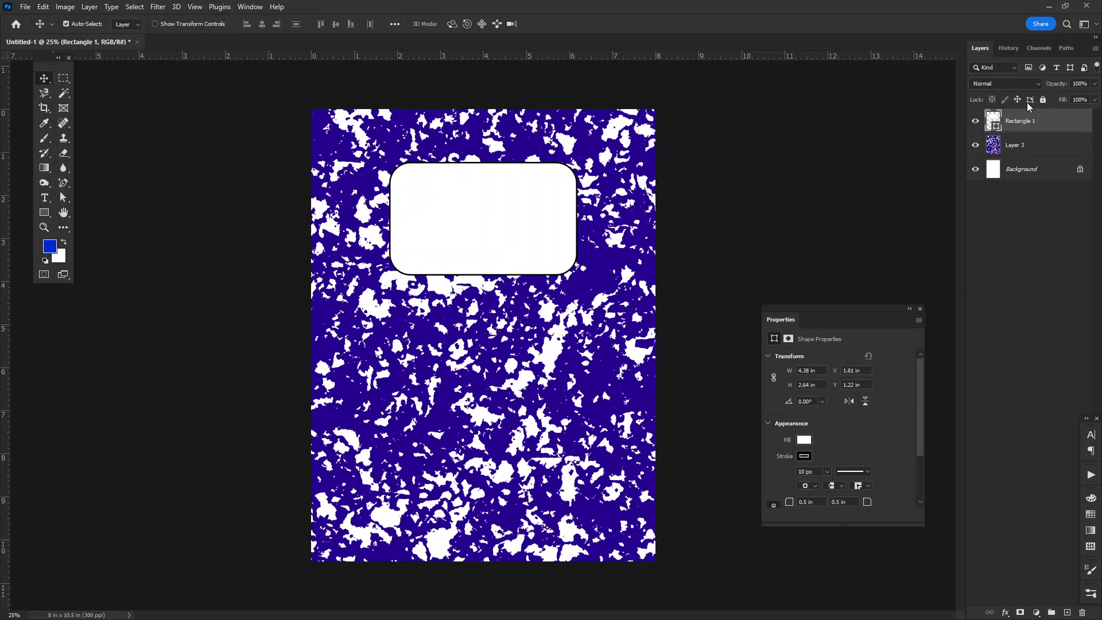
Load the rounded rectangle's outline as a selection and contract it by 50 pixels
ctrl+click(993, 120)
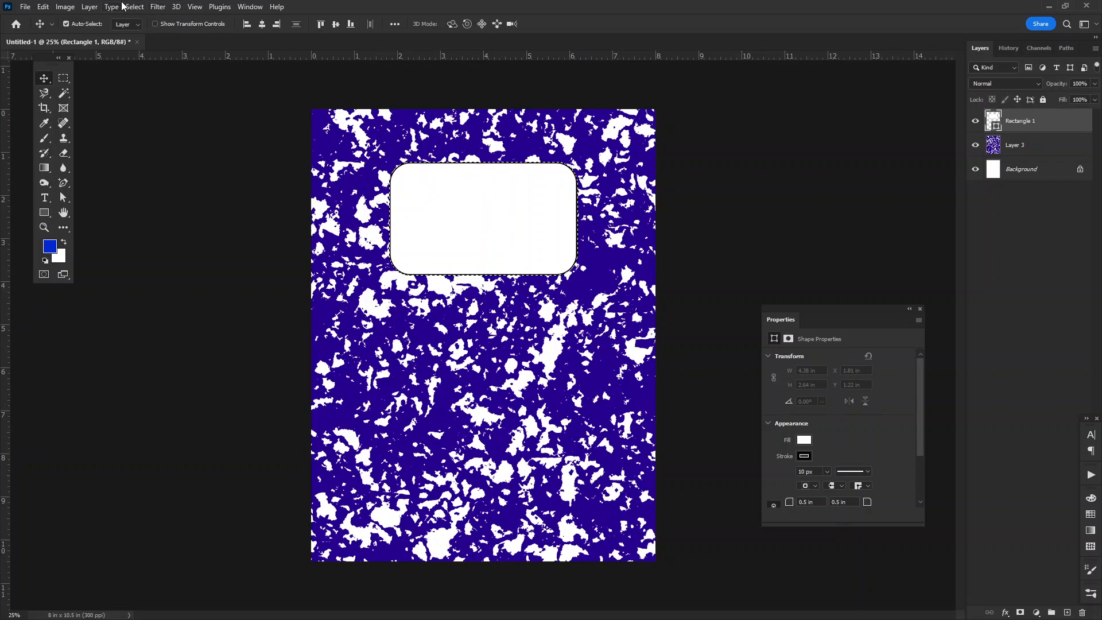
click(142, 6)
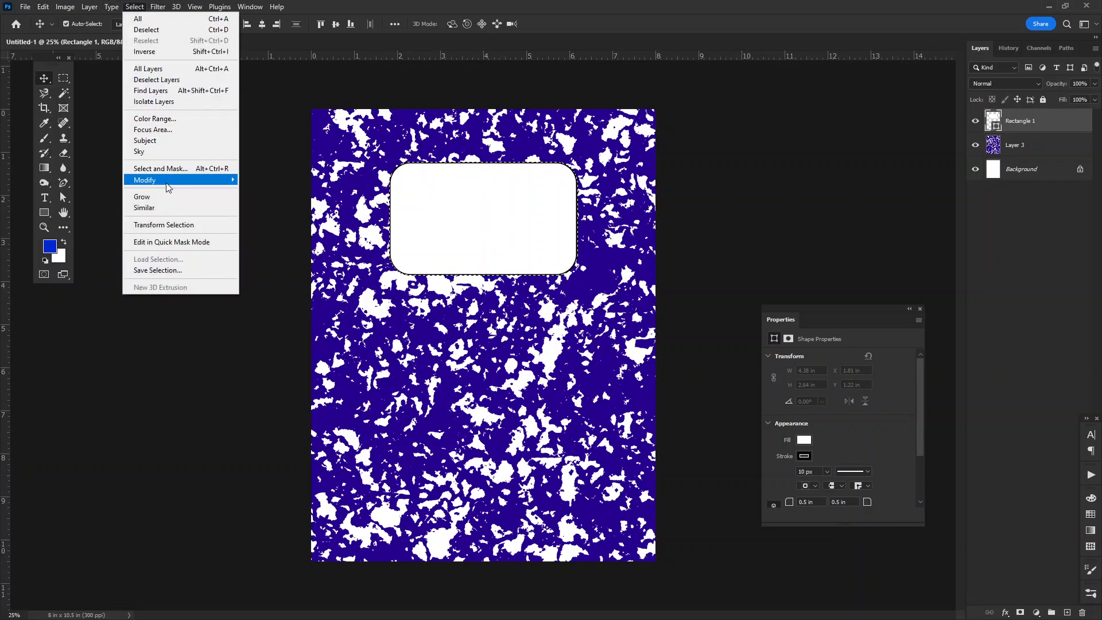
mouse_move(167, 187)
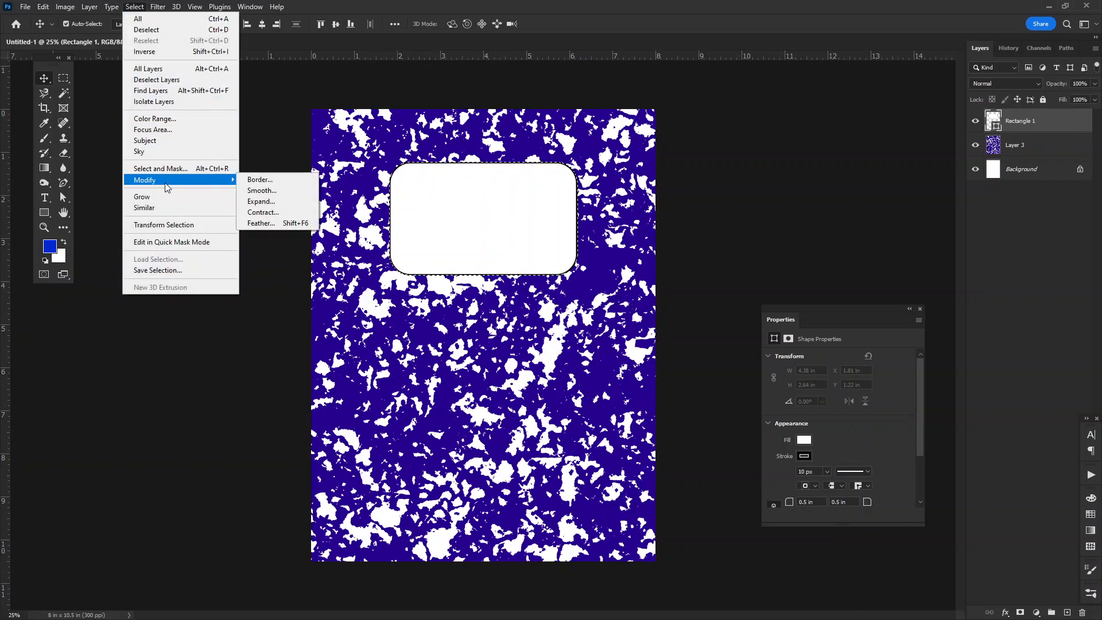
click(273, 201)
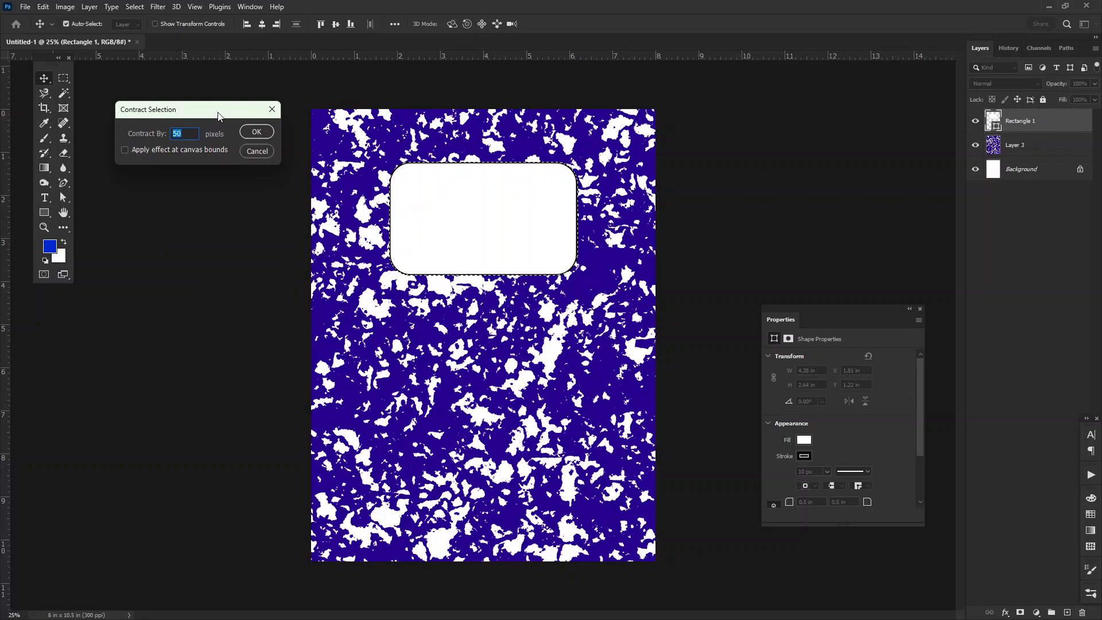
click(252, 133)
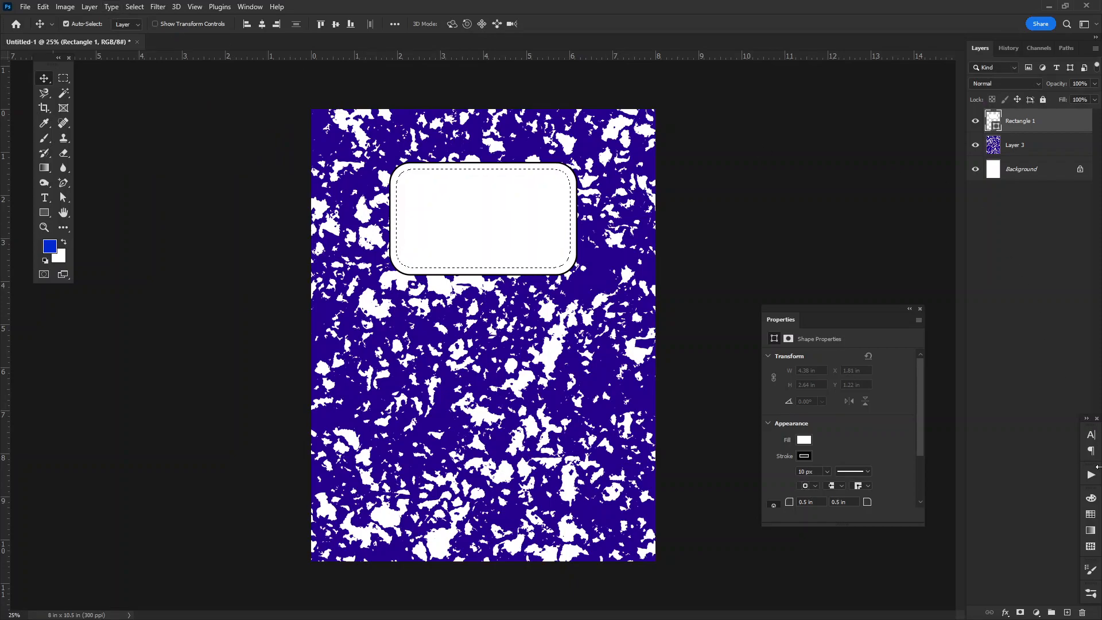
On a new layer, stroke the contracted selection with a centred 5 px black line, and deselect
click(1071, 611)
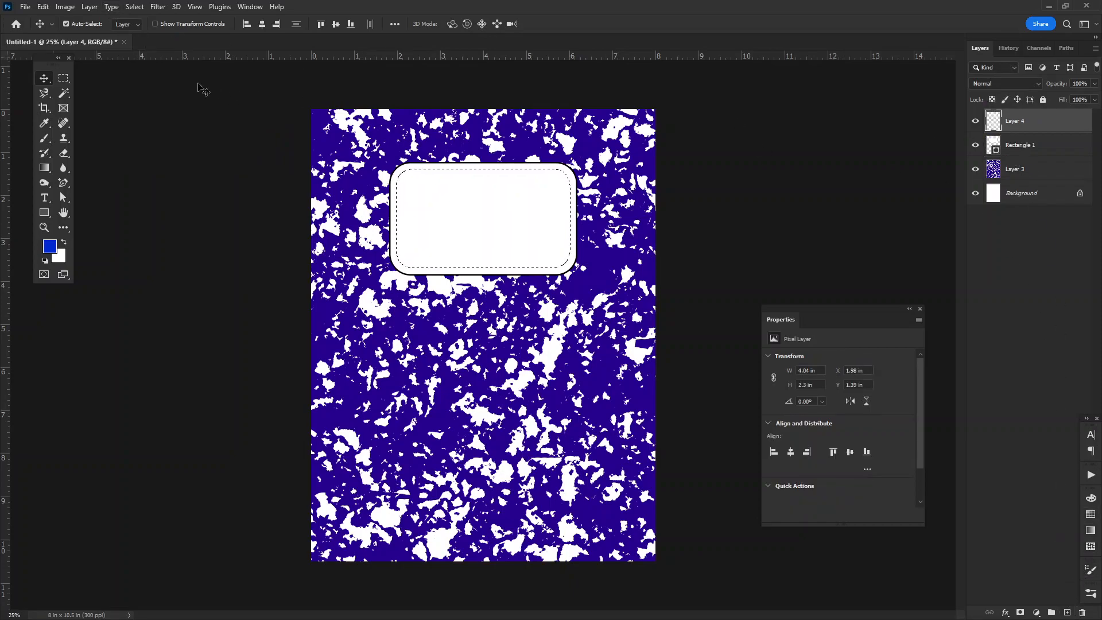
key(d)
click(43, 7)
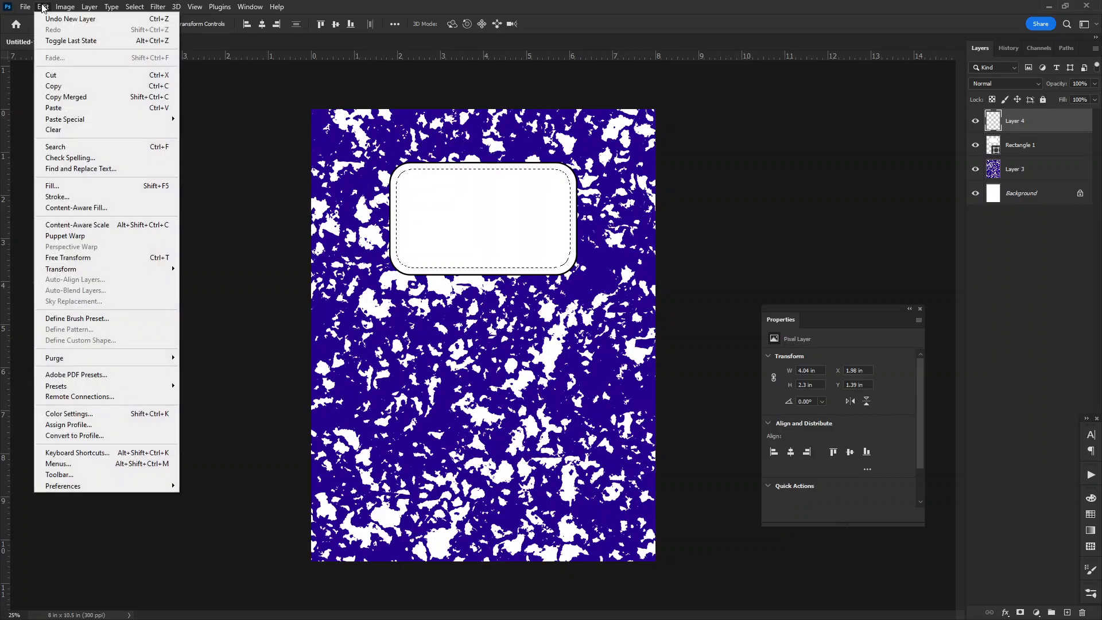
click(57, 197)
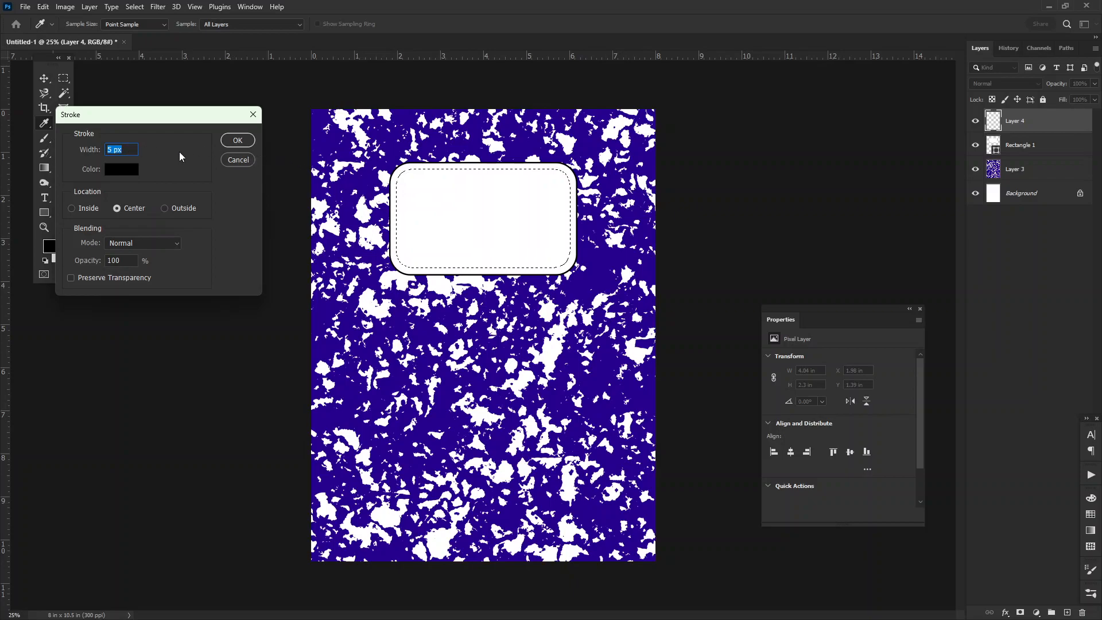
click(238, 141)
key(v)
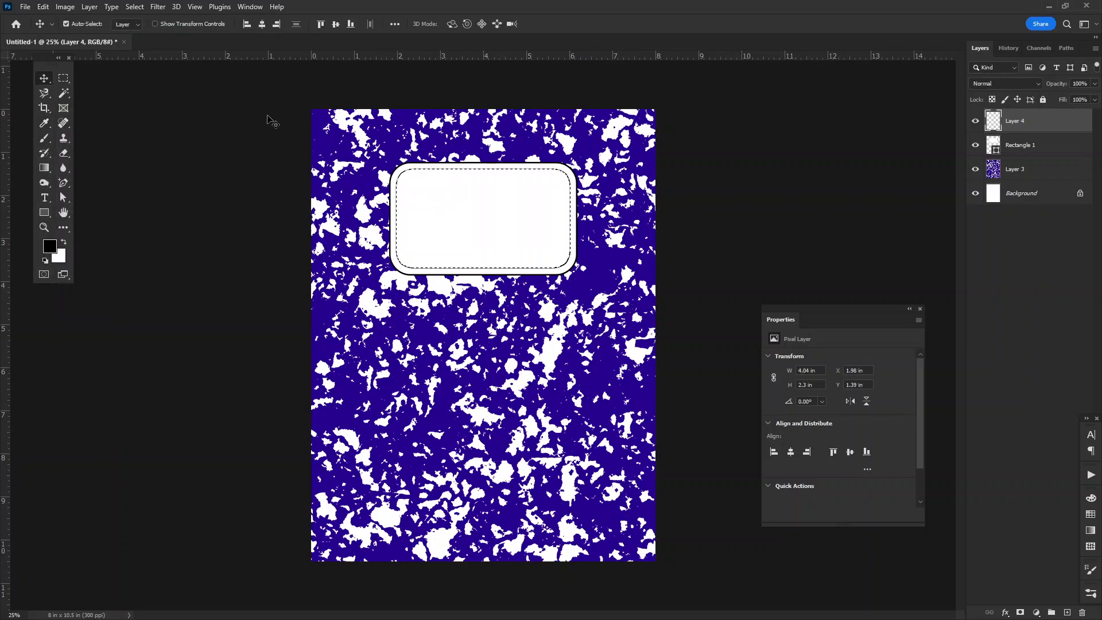
click(134, 6)
click(141, 32)
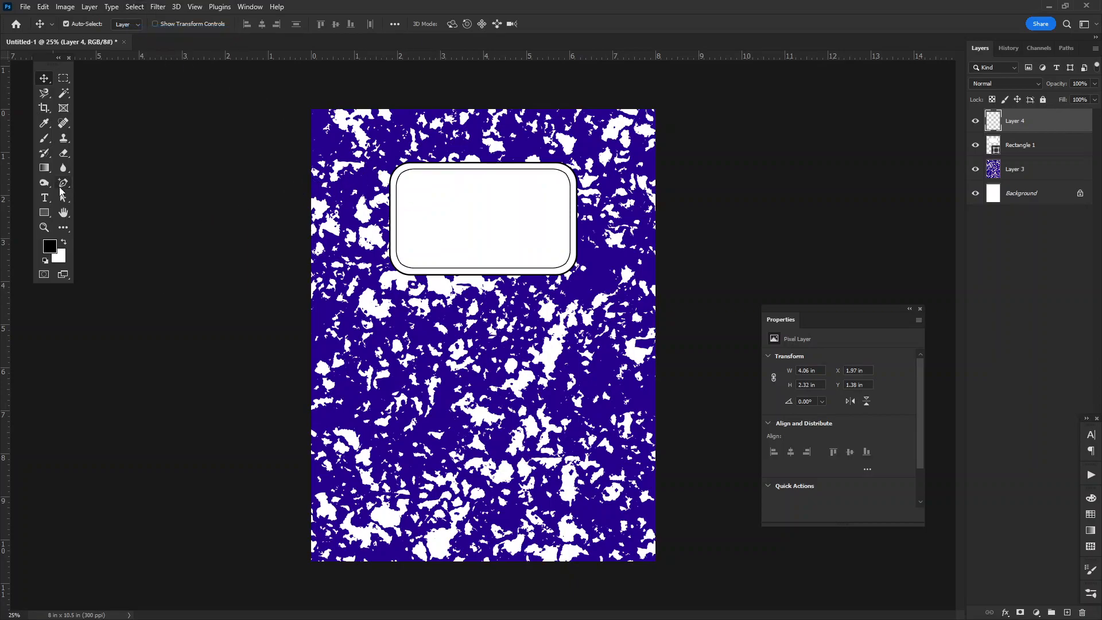
Add the text "This is the tutorial for making a composition book texture" on two lines and centre it inside the label's inner border
click(49, 197)
click(435, 190)
click(439, 192)
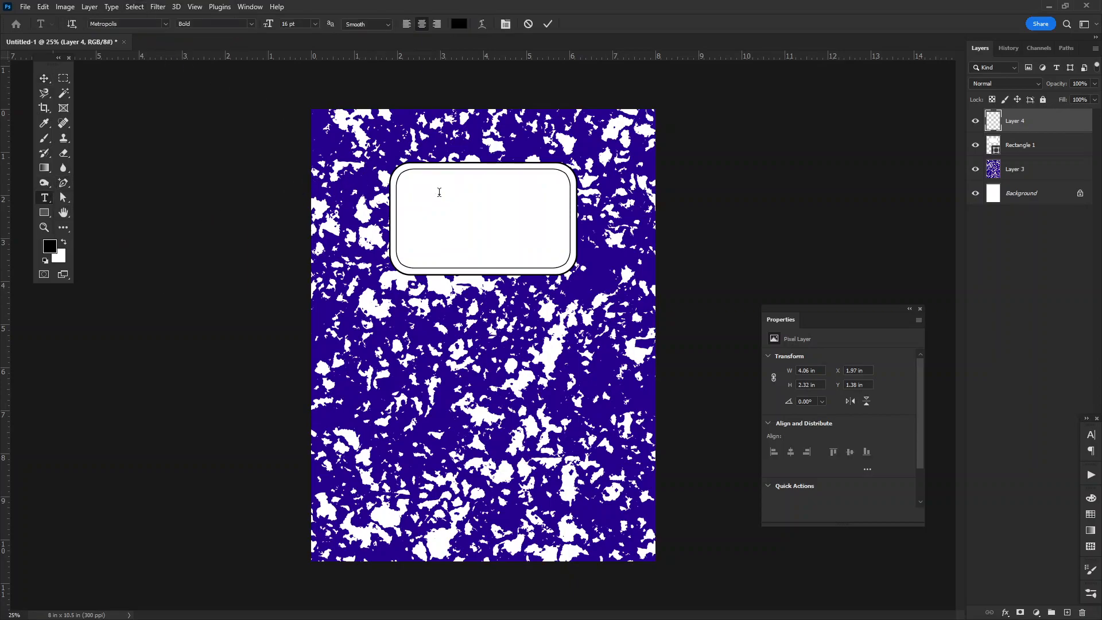
text(This is the tu)
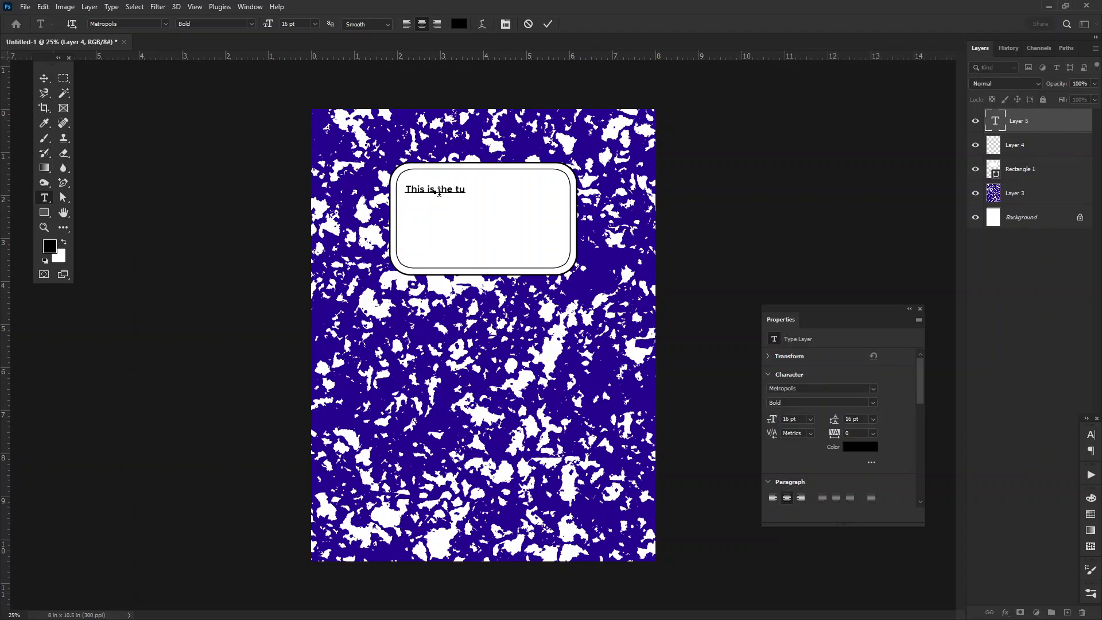
text(torial for making a)
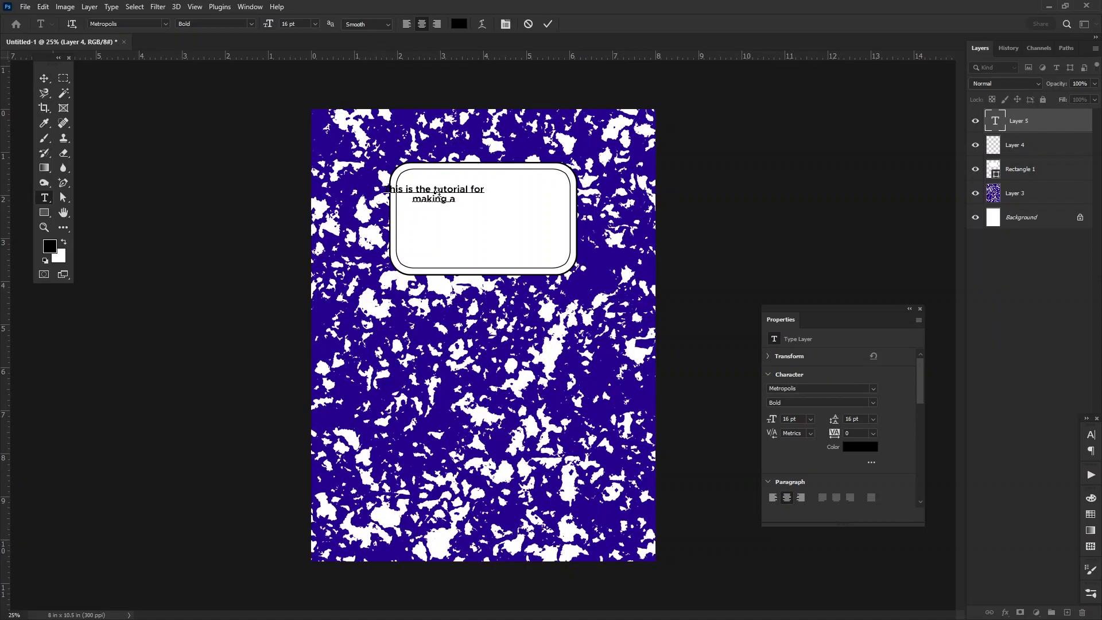
text( composition boo)
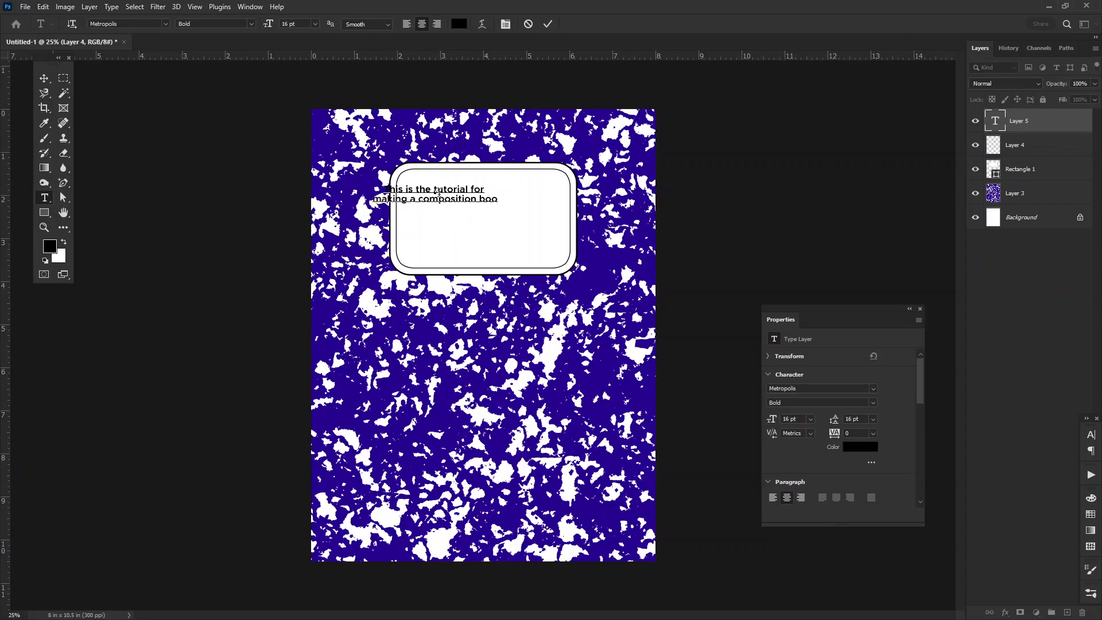
text(k texture)
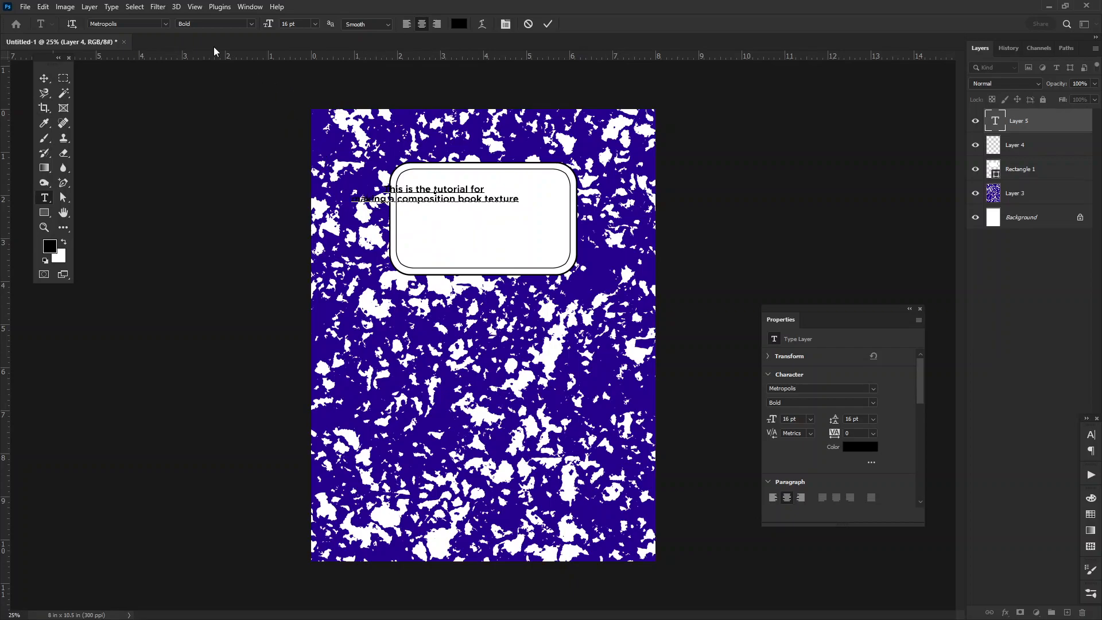
click(44, 78)
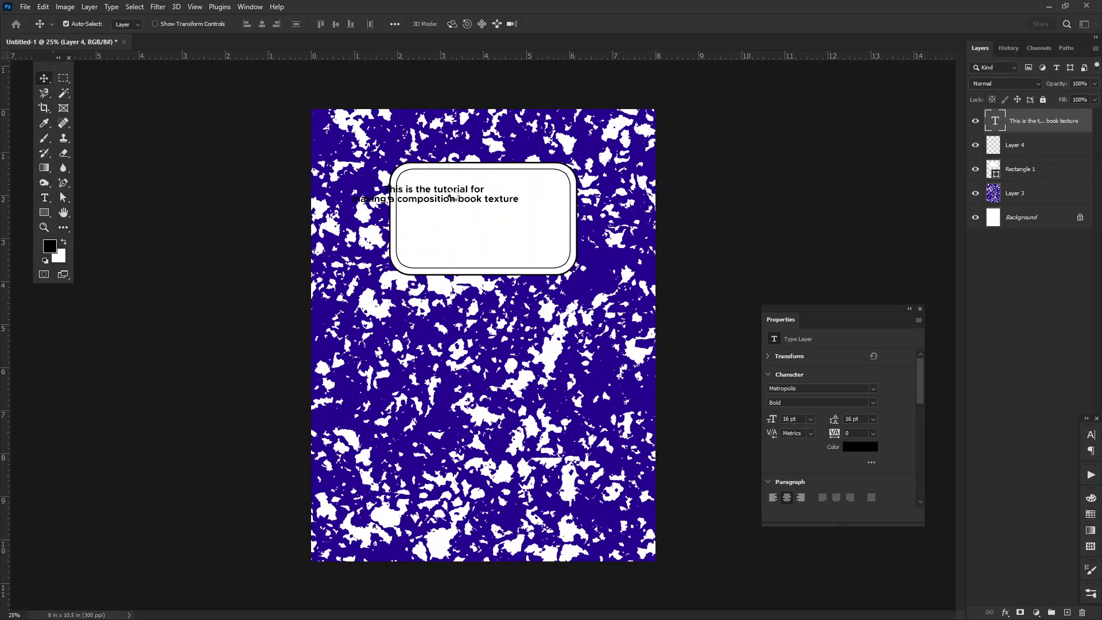
drag(436, 201, 494, 215)
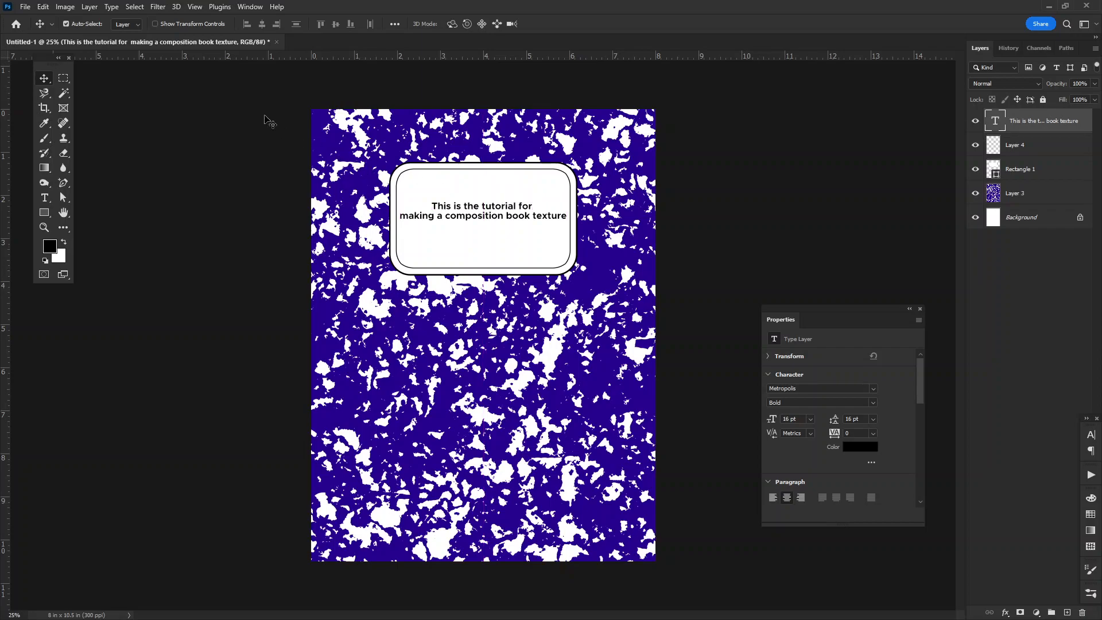
Flatten the image into a single layer
click(90, 7)
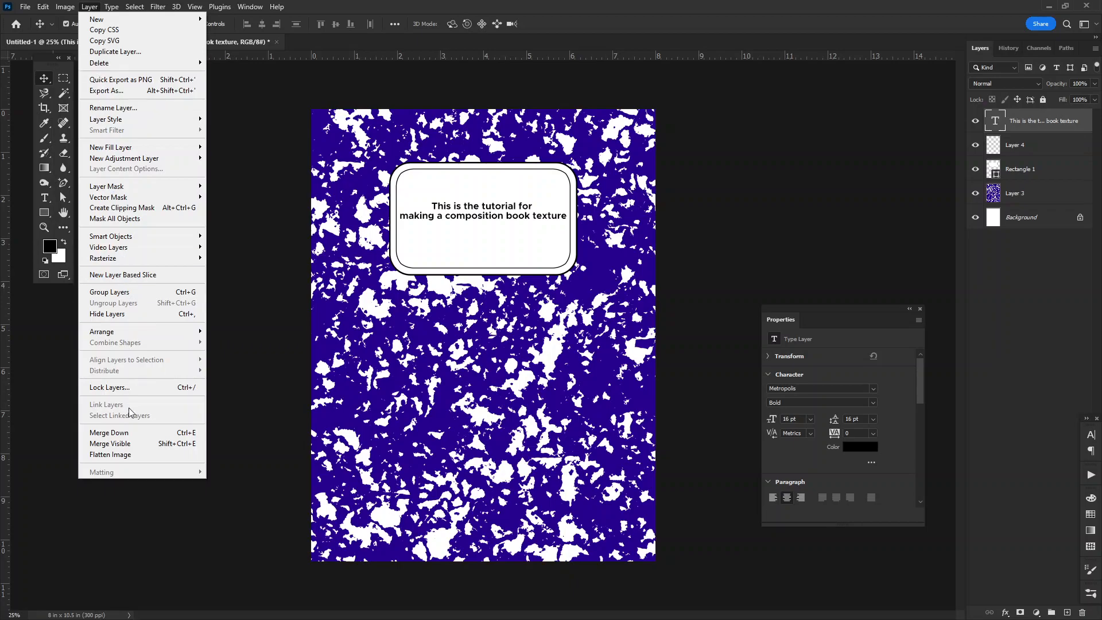
click(130, 454)
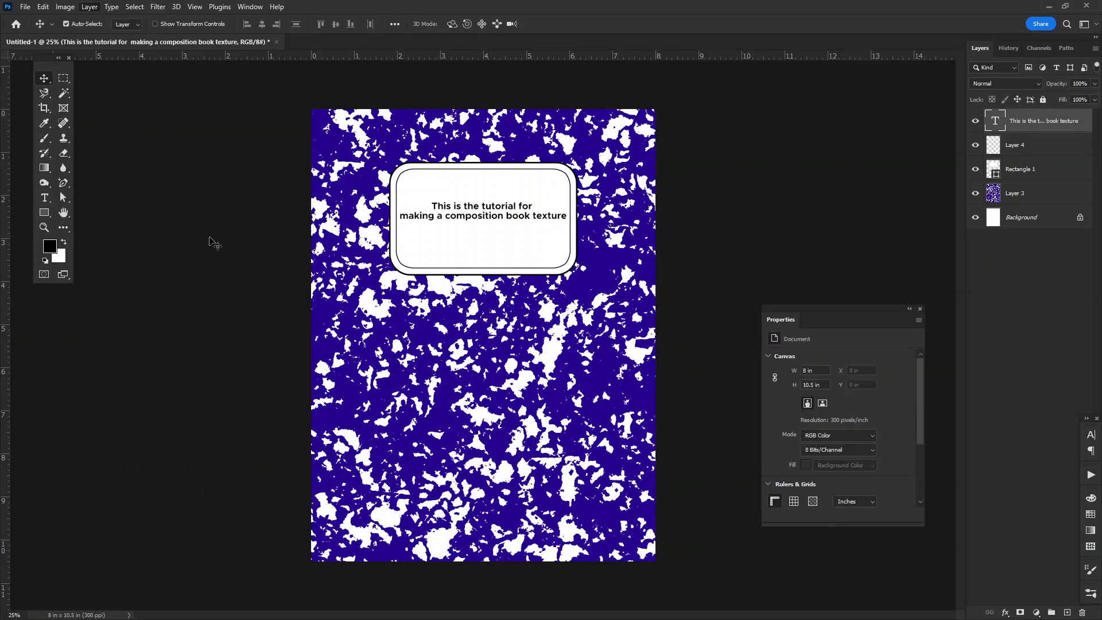